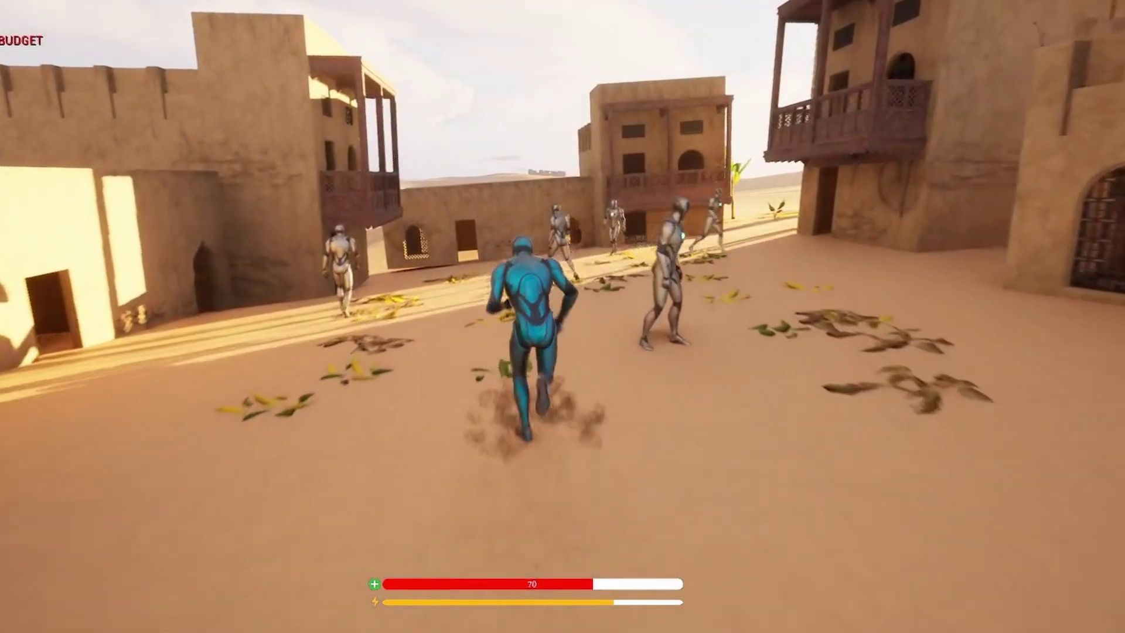
key(w)
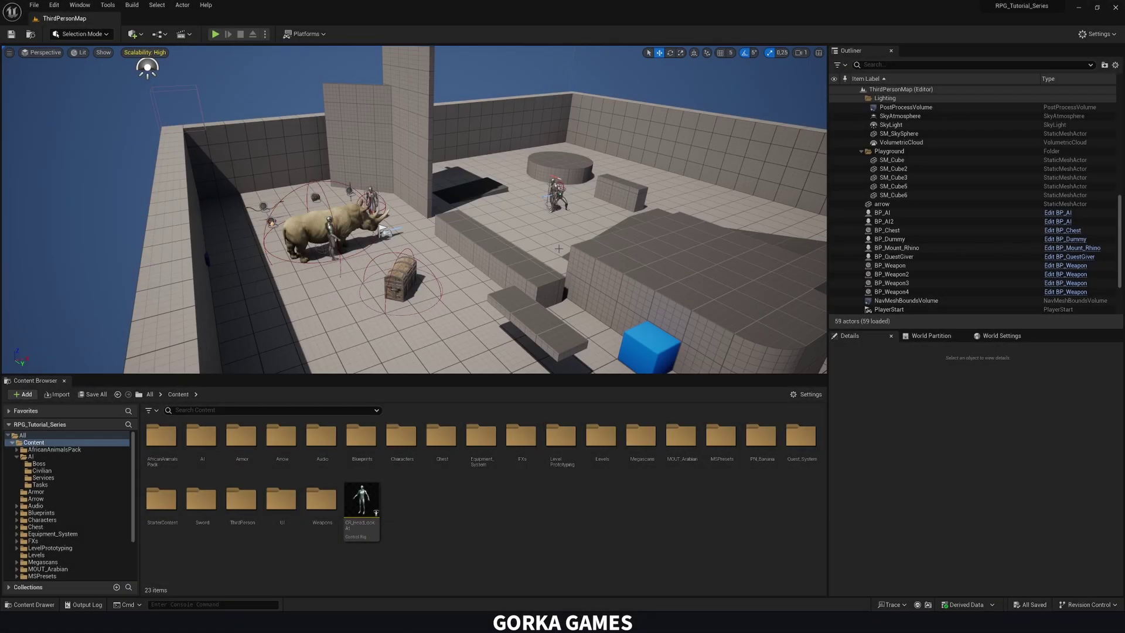
Step: Open the Desert level from the Levels folder and look over the existing fortress and the open sand
double_click(601, 438)
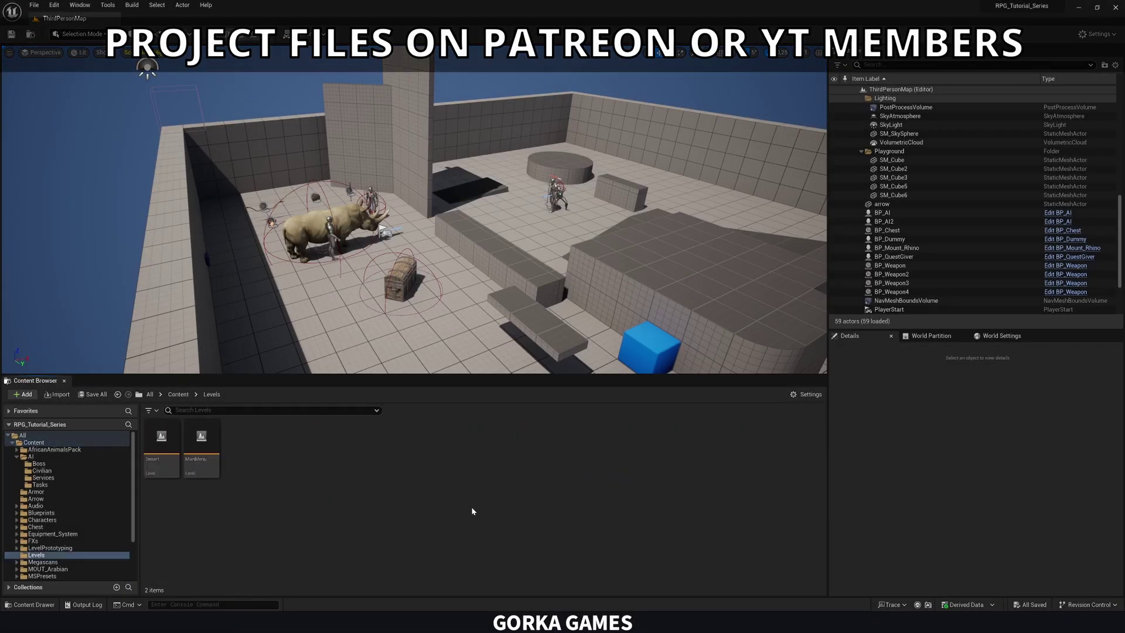
double_click(151, 466)
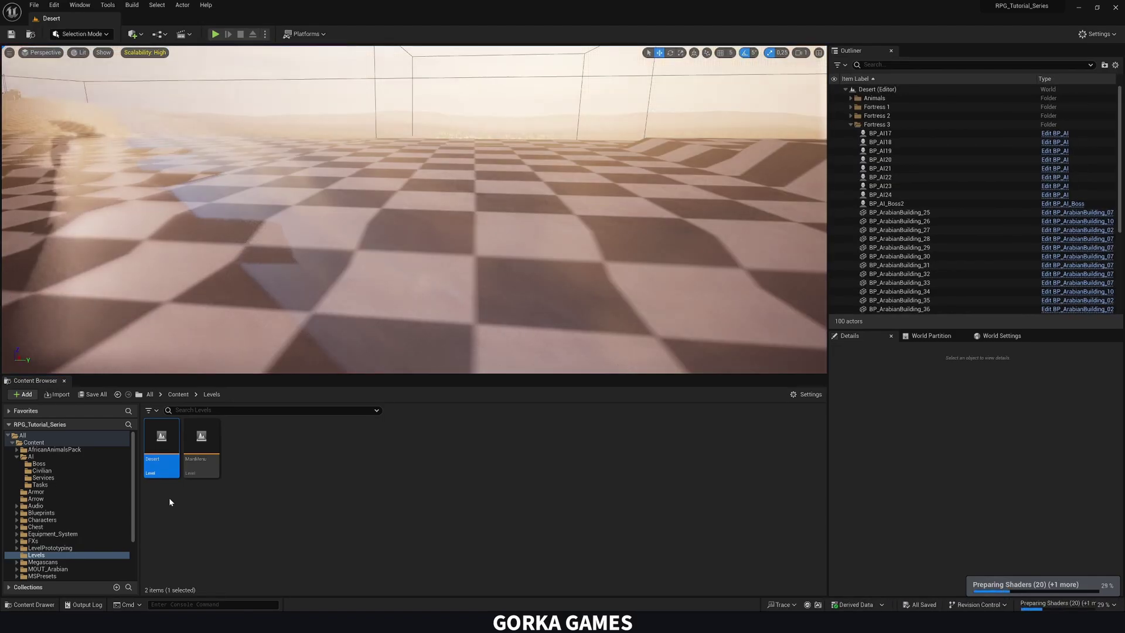
right_drag(461, 229, 533, 231)
scroll(544, 211, up, 3)
scroll(533, 231, down, 1)
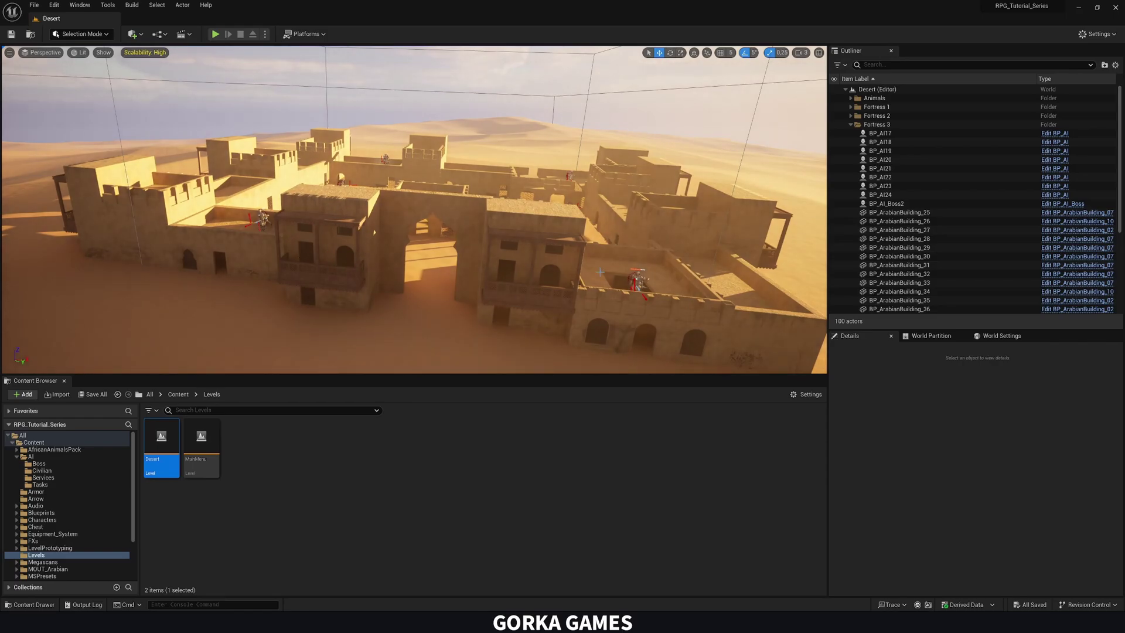
right_drag(459, 218, 342, 354)
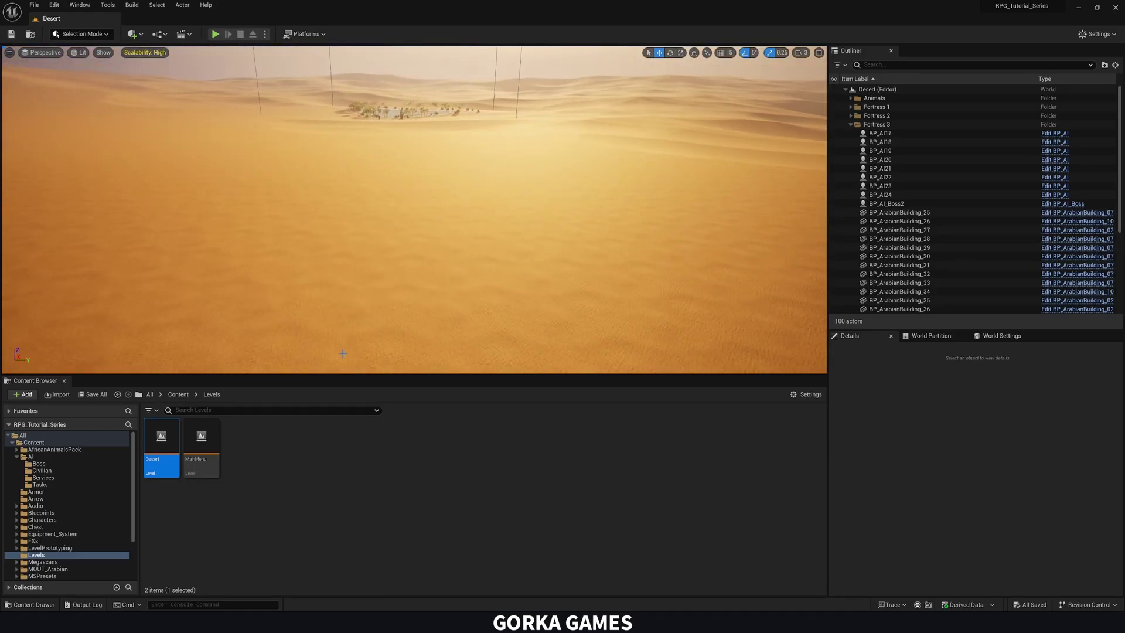
Step: Open the MOUT_Arabian > Blueprints > Buildings folder and collapse the Fortress 3 folder in the actor list
click(171, 396)
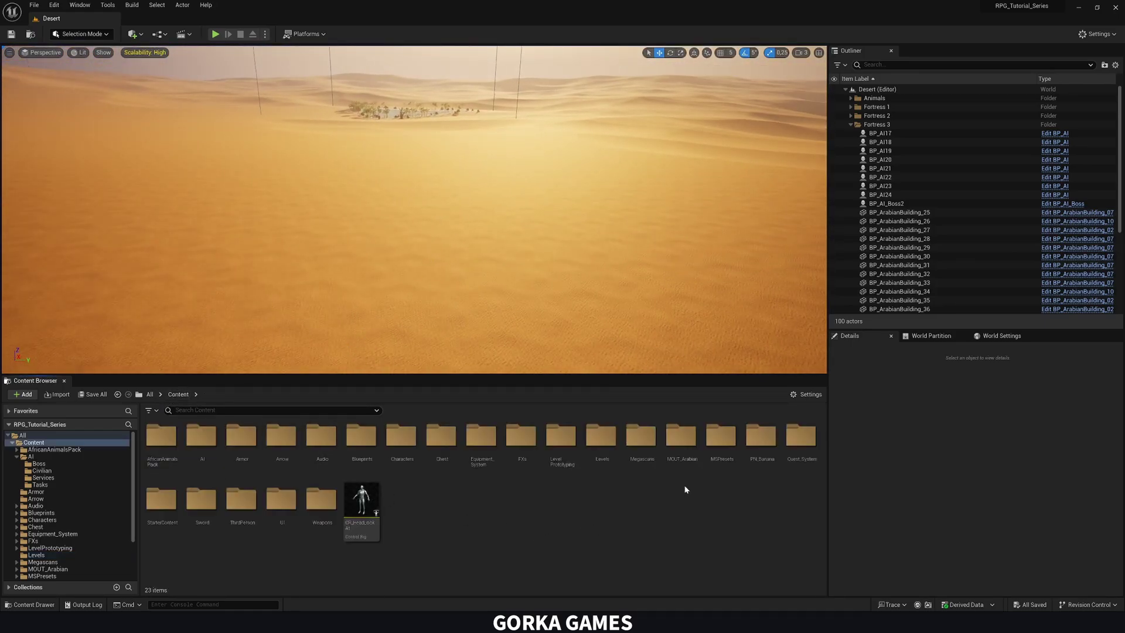
double_click(681, 439)
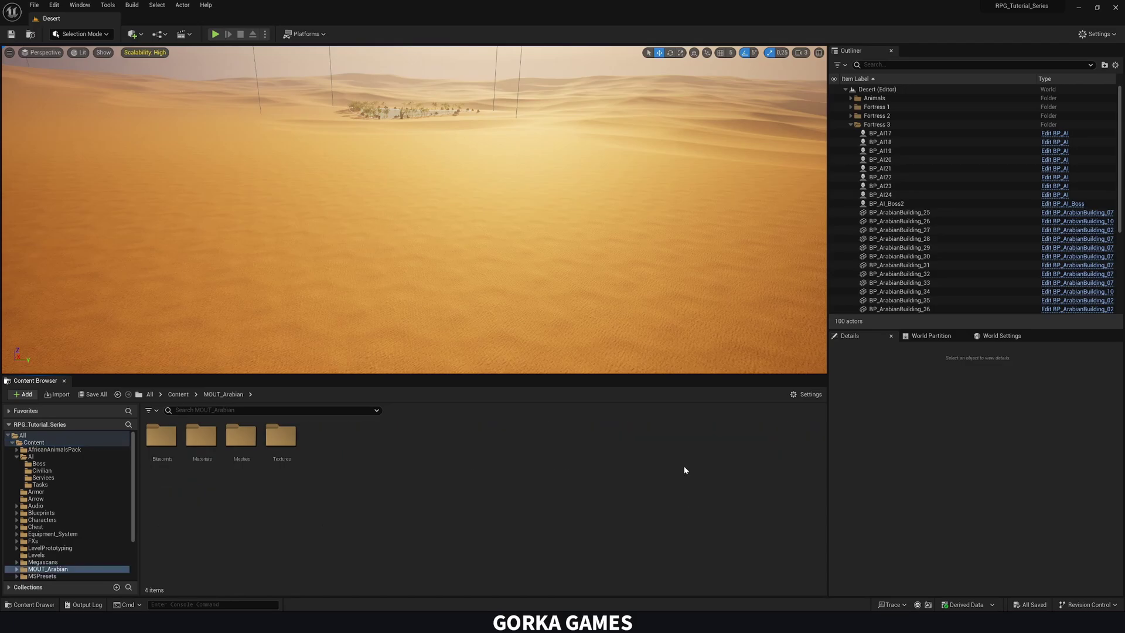
click(850, 124)
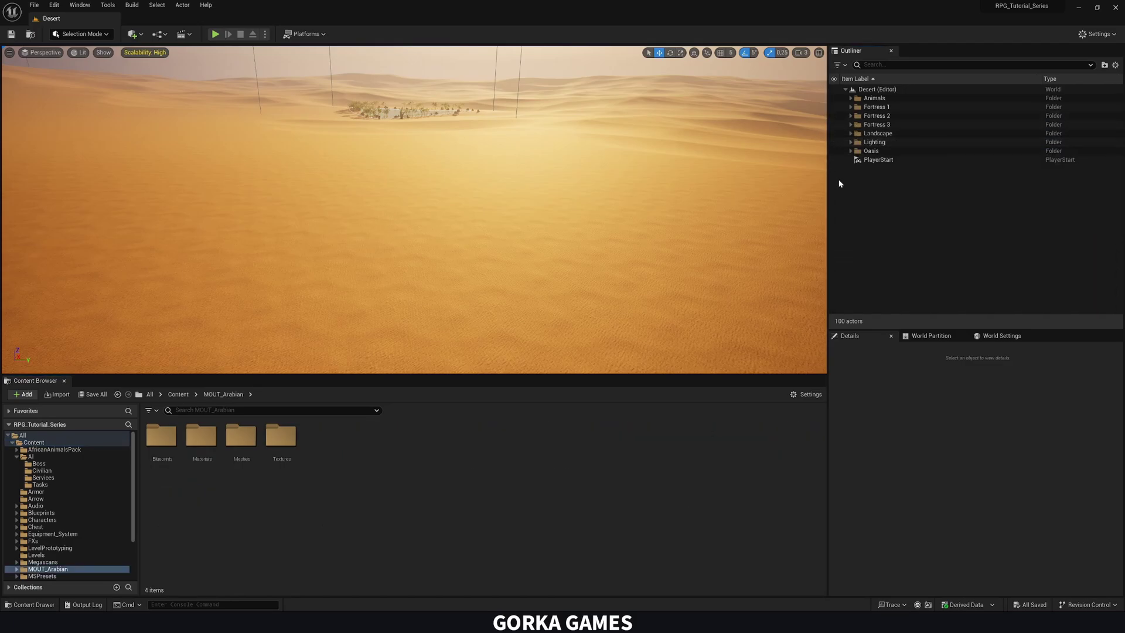
double_click(243, 457)
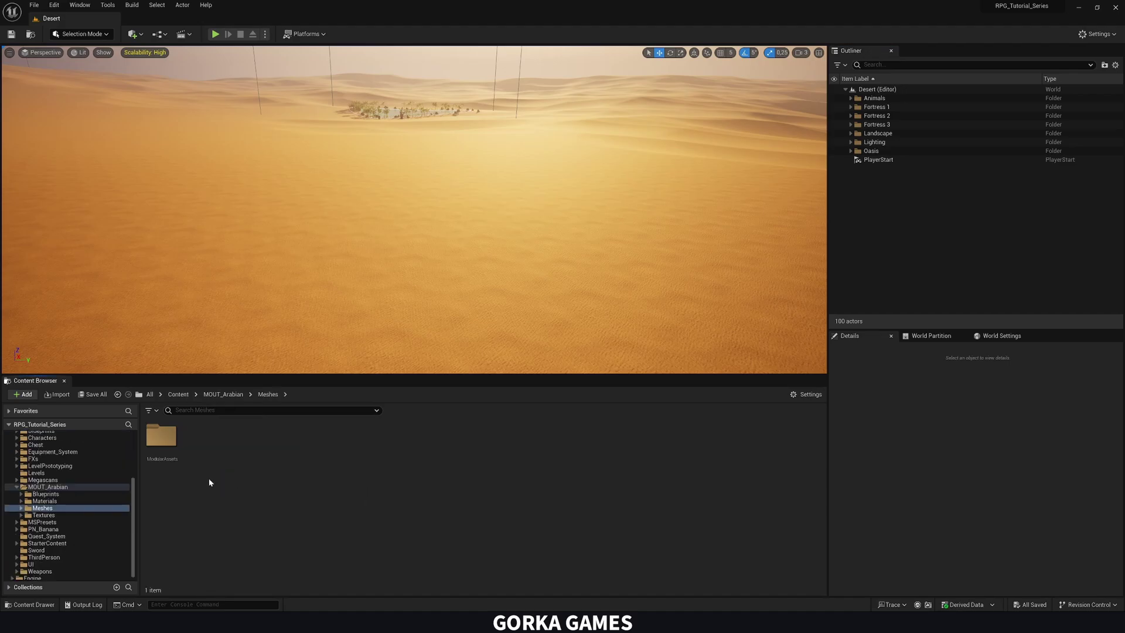
click(221, 399)
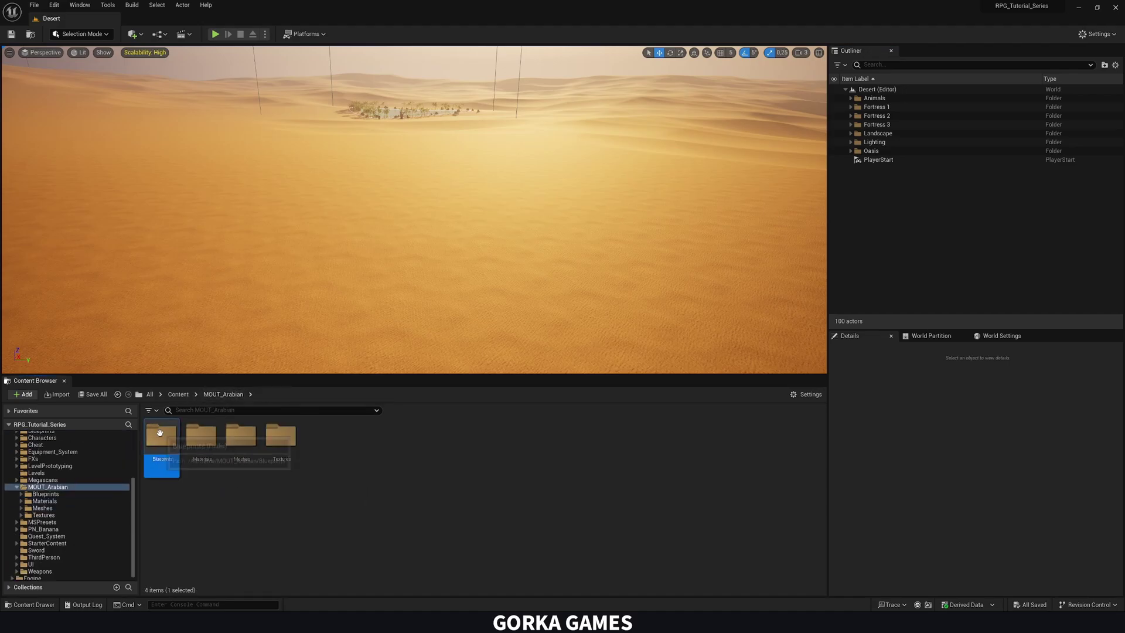
double_click(161, 437)
double_click(161, 437)
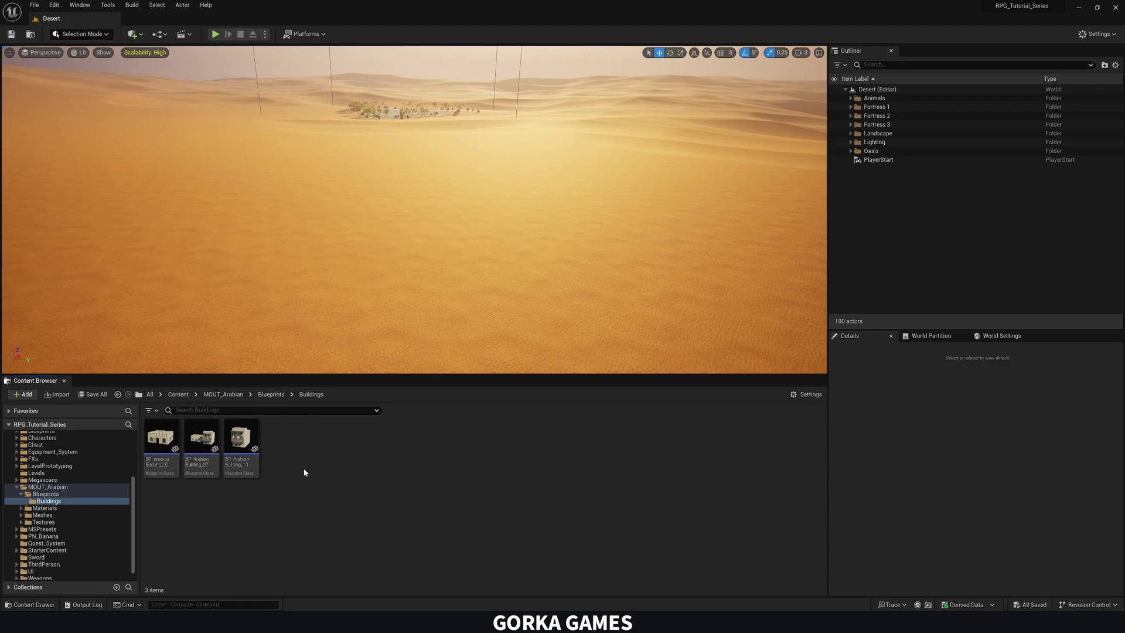
Step: Place the BP_ArabianBuilding_10 blueprint on the open sand and rotate it around the vertical axis
drag(228, 444, 495, 247)
key(e)
right_drag(450, 264, 504, 263)
key(s)
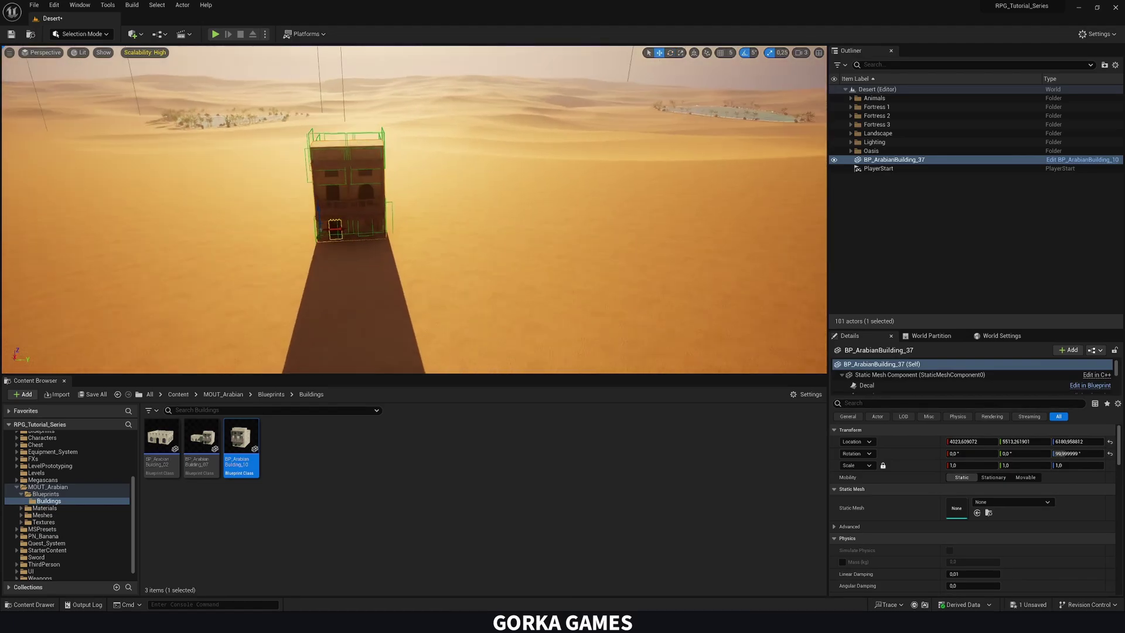
Step: Place the BP_ArabianBuilding_07 blueprint beside the first building and rotate it to form a continuous front
drag(439, 225, 469, 230)
key(e)
right_drag(469, 229, 422, 229)
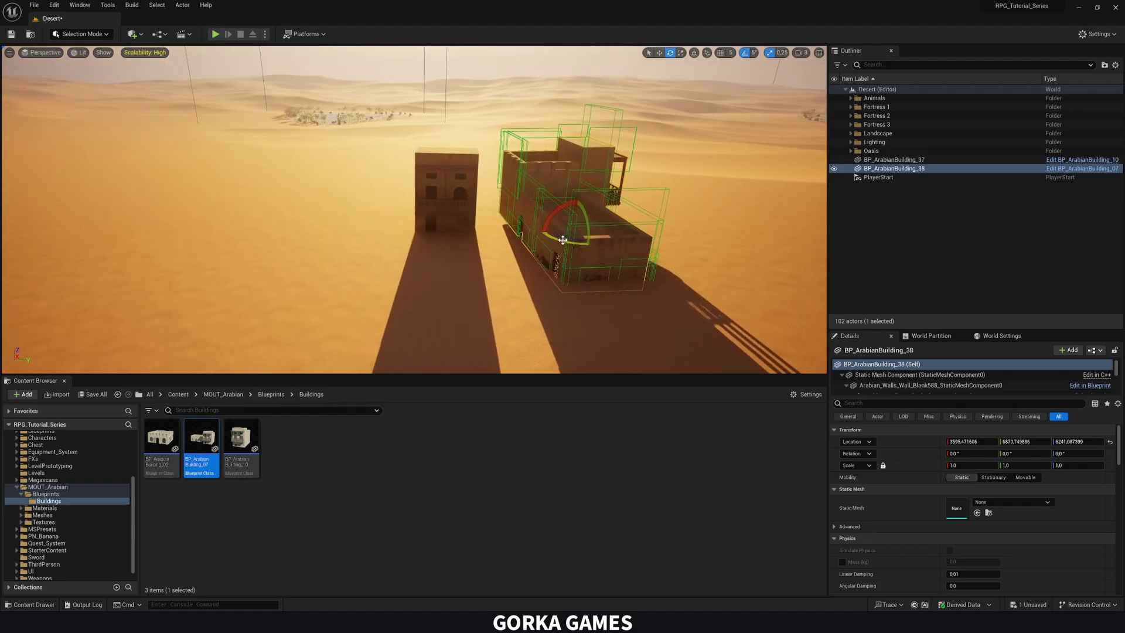
drag(562, 240, 613, 218)
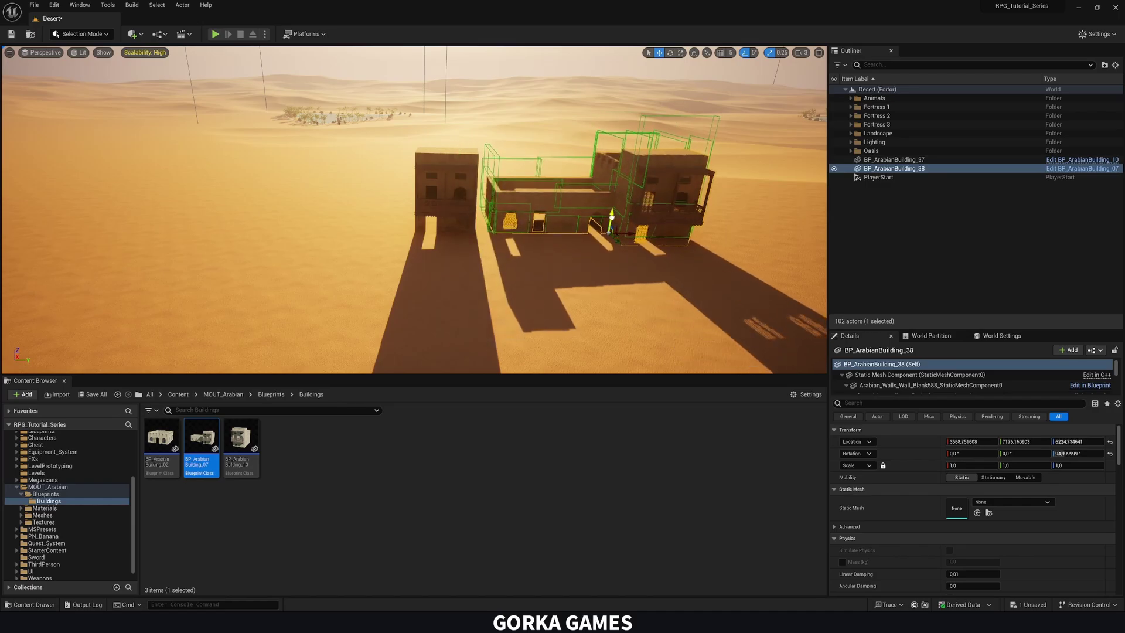
Step: Lower both placed buildings into the sand so no gap remains under their walls
click(591, 256)
right_drag(591, 256, 653, 218)
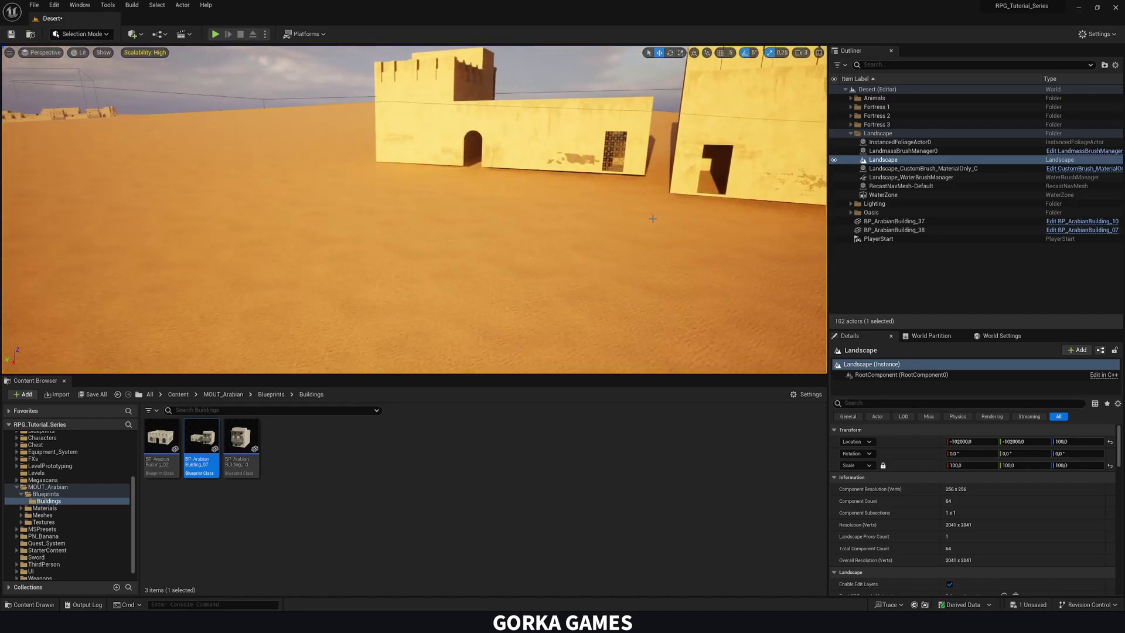
click(699, 153)
right_drag(700, 153, 644, 154)
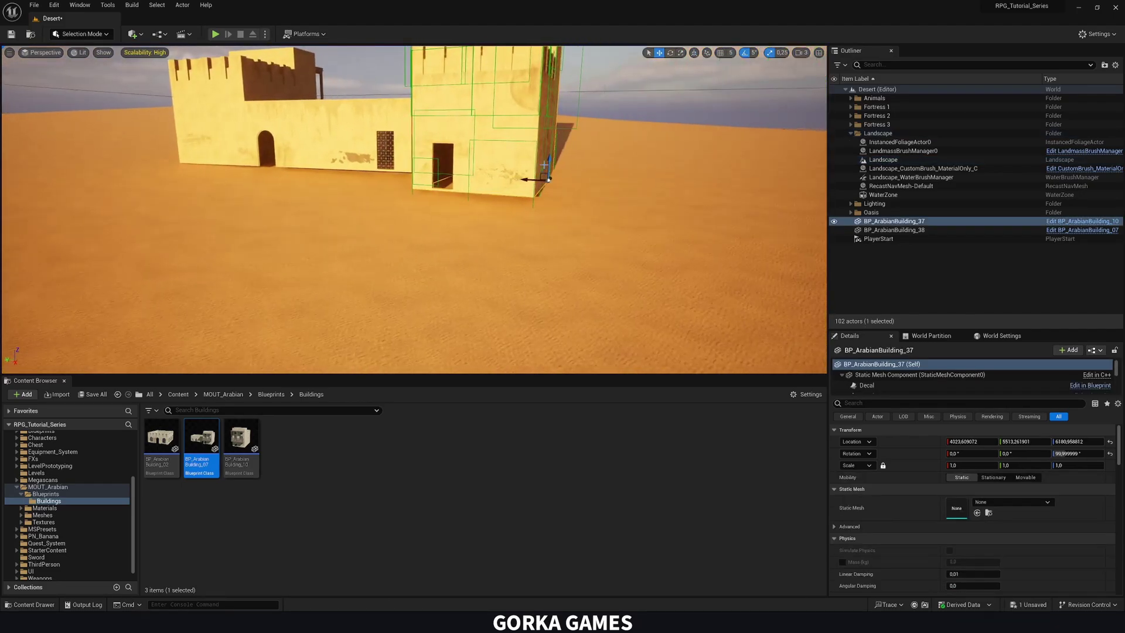
drag(546, 164, 547, 168)
click(383, 149)
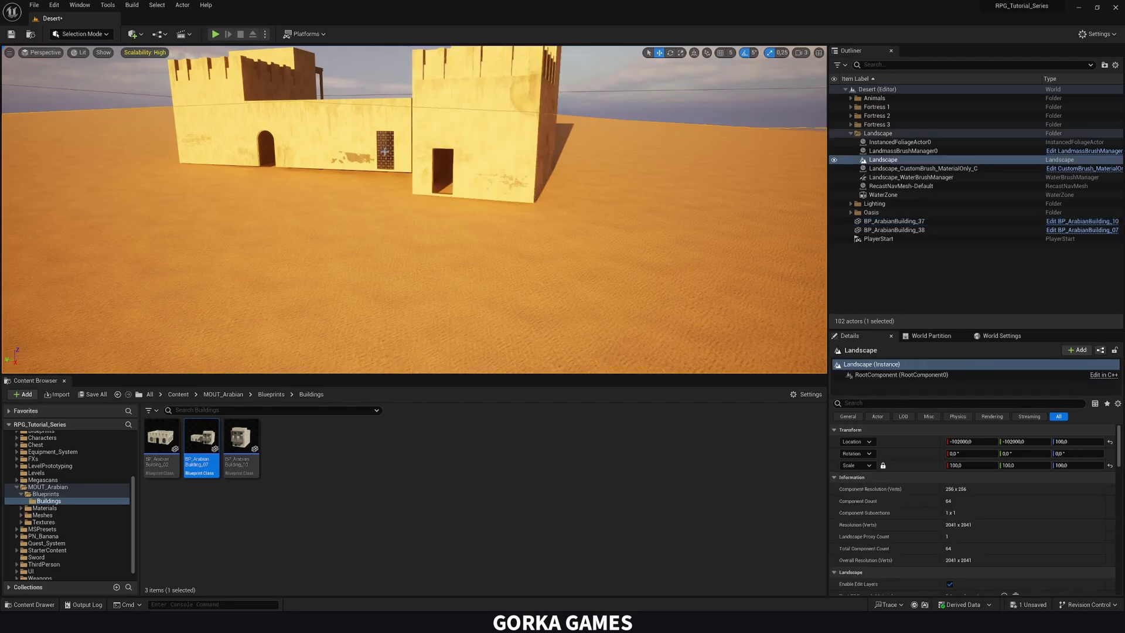
click(284, 134)
drag(299, 138, 299, 144)
right_drag(299, 143, 258, 182)
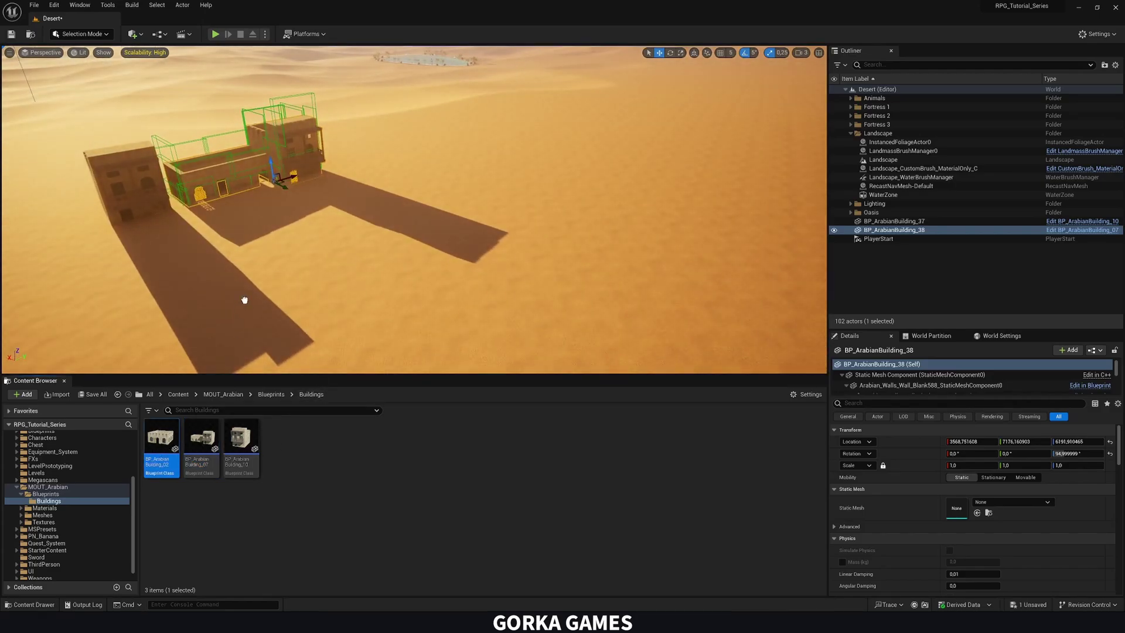
Step: Place the BP_ArabianBuilding_02 blueprint opposite the first two buildings, rotate it and adjust its height against the sand
mouse_move(244, 300)
mouse_down()
mouse_move(296, 252)
mouse_move(316, 285)
mouse_move(345, 287)
mouse_move(255, 312)
mouse_up()
right_drag(256, 312, 235, 241)
right_drag(285, 271, 298, 271)
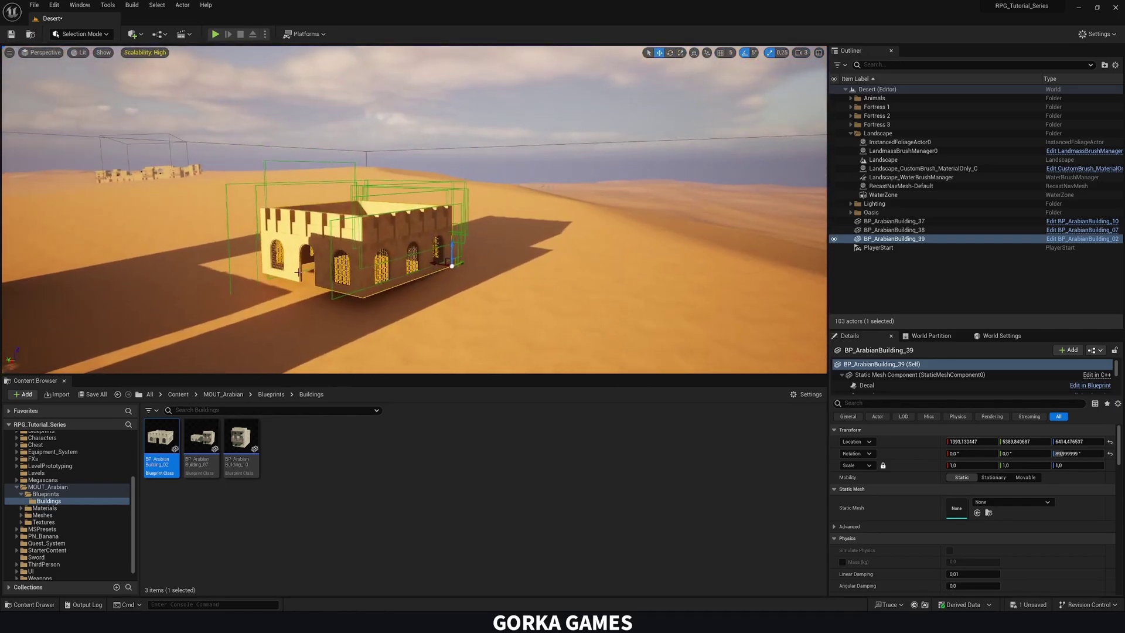
drag(442, 245, 452, 253)
Step: Rotate and shift the BP_ArabianBuilding_07 building slightly to line up with the neighbouring tower
right_drag(387, 208, 304, 243)
click(314, 186)
drag(313, 245, 321, 235)
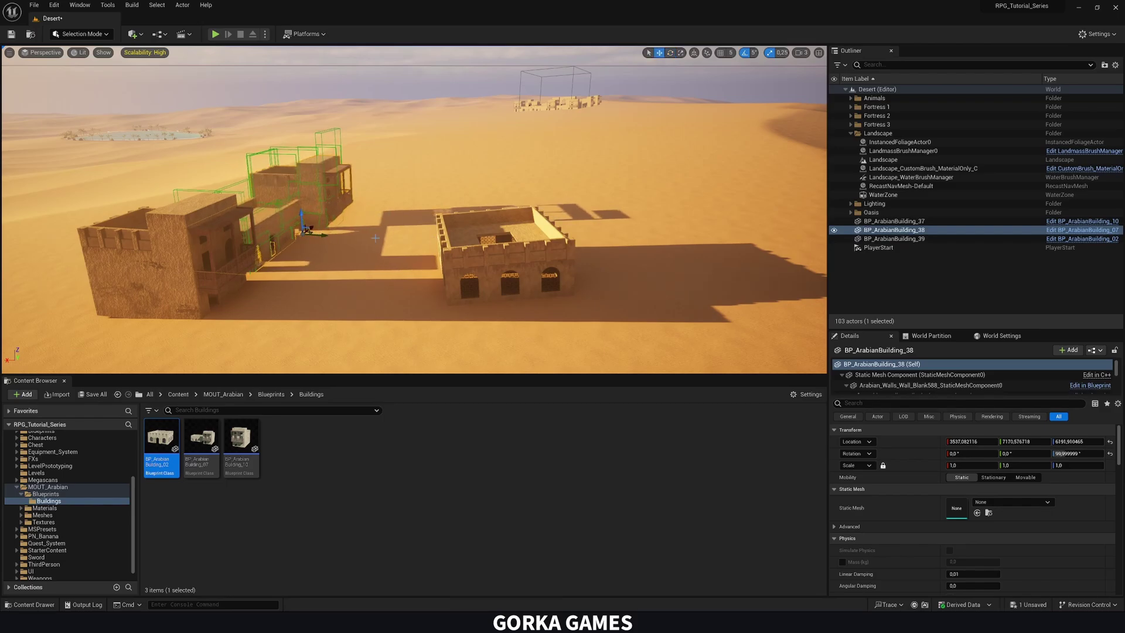
Step: Place another BP_ArabianBuilding_10 behind the low arched building, rotate its balcony toward the courtyard and lower it
right_drag(375, 238, 391, 293)
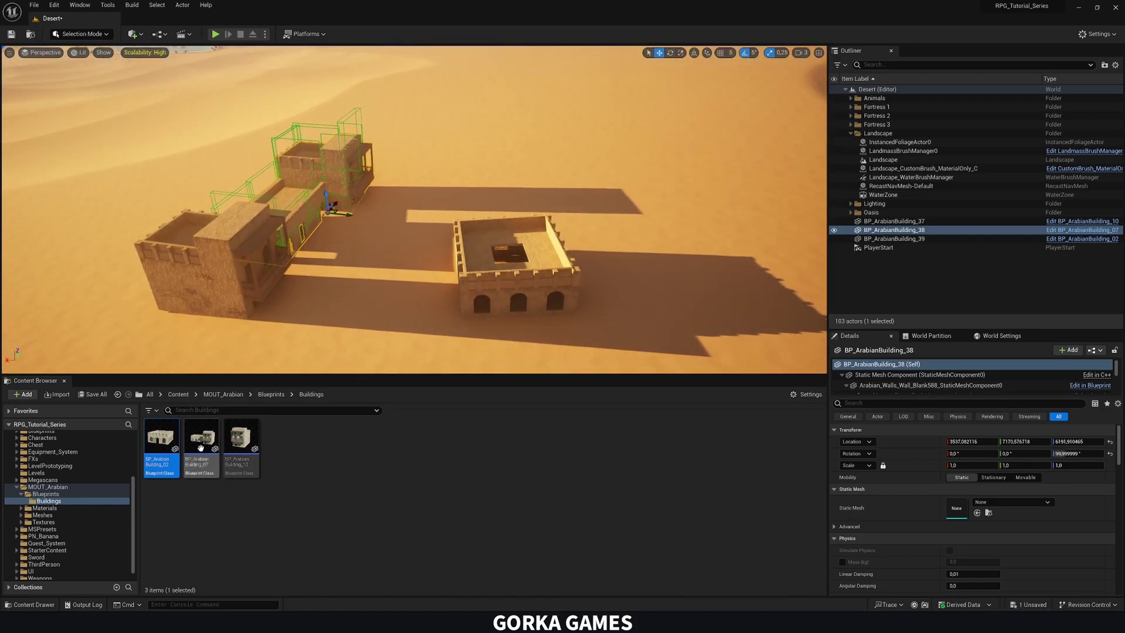
drag(483, 203, 507, 203)
right_drag(507, 204, 532, 220)
key(e)
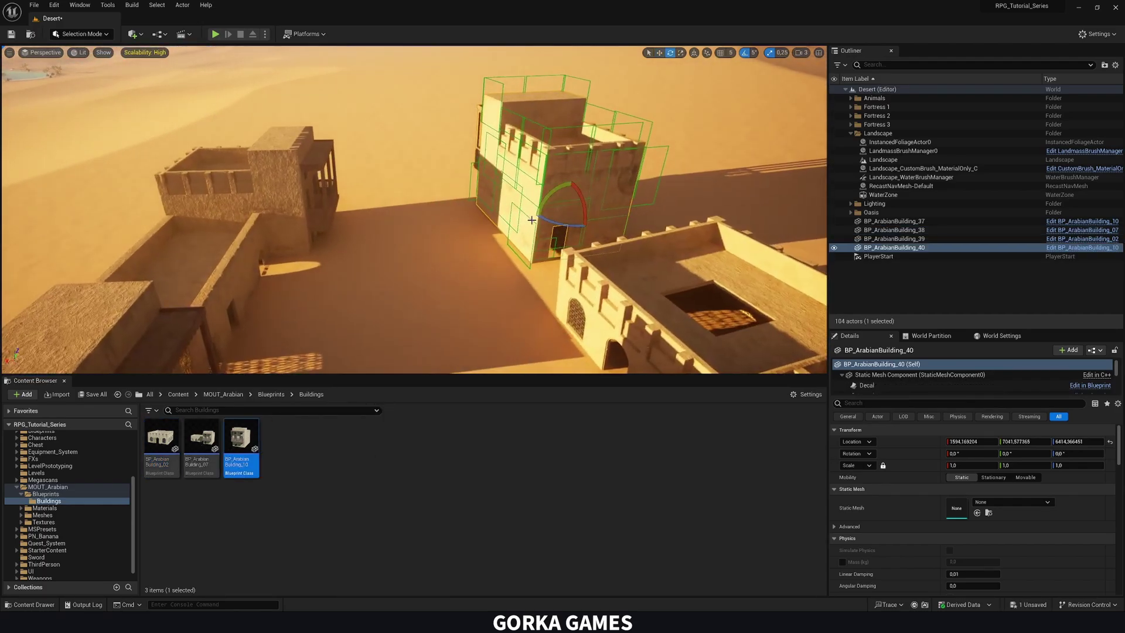
drag(550, 222, 563, 203)
key(w)
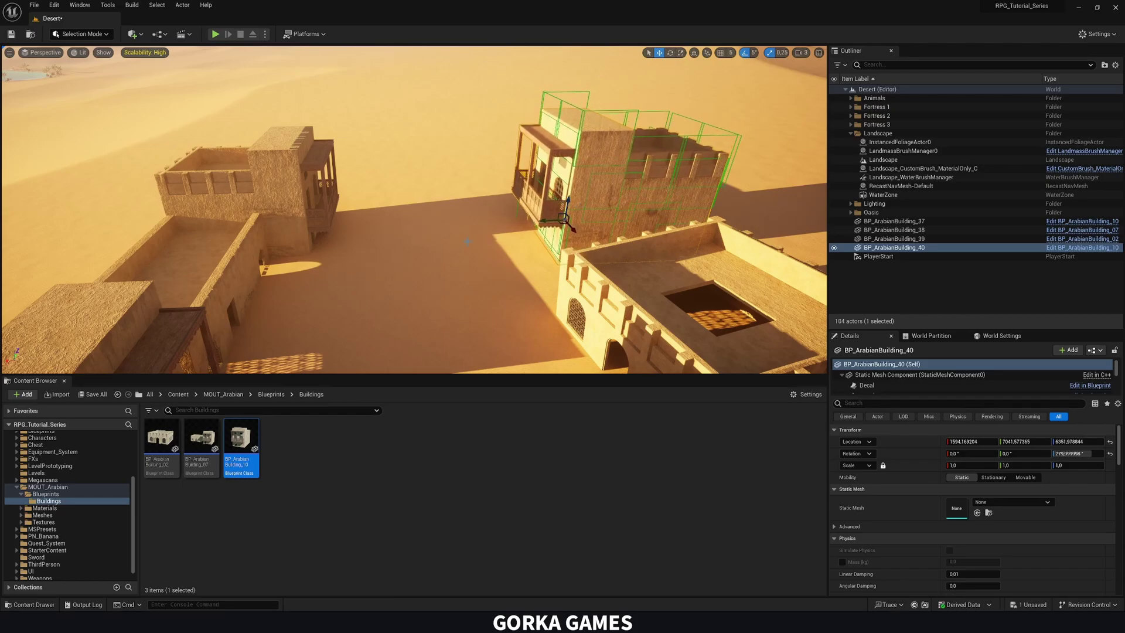
Step: Turn off rotation snapping, then tilt the long BP_ArabianBuilding_07 building slightly to follow the slope and adjust its height
right_drag(467, 241, 375, 237)
click(331, 164)
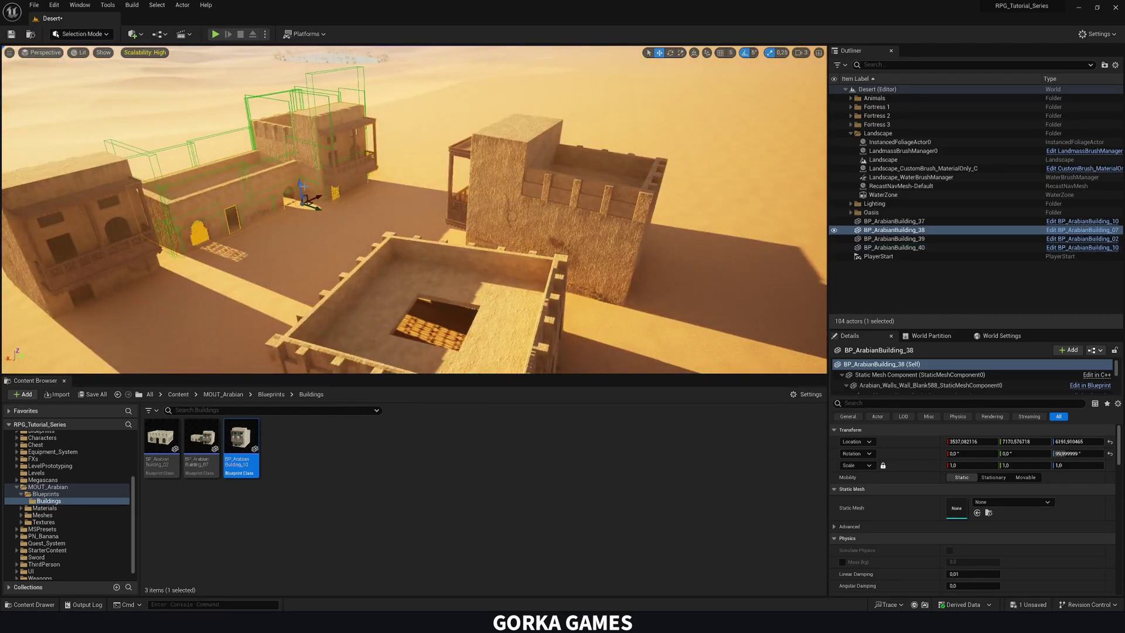
drag(332, 192, 333, 193)
click(745, 53)
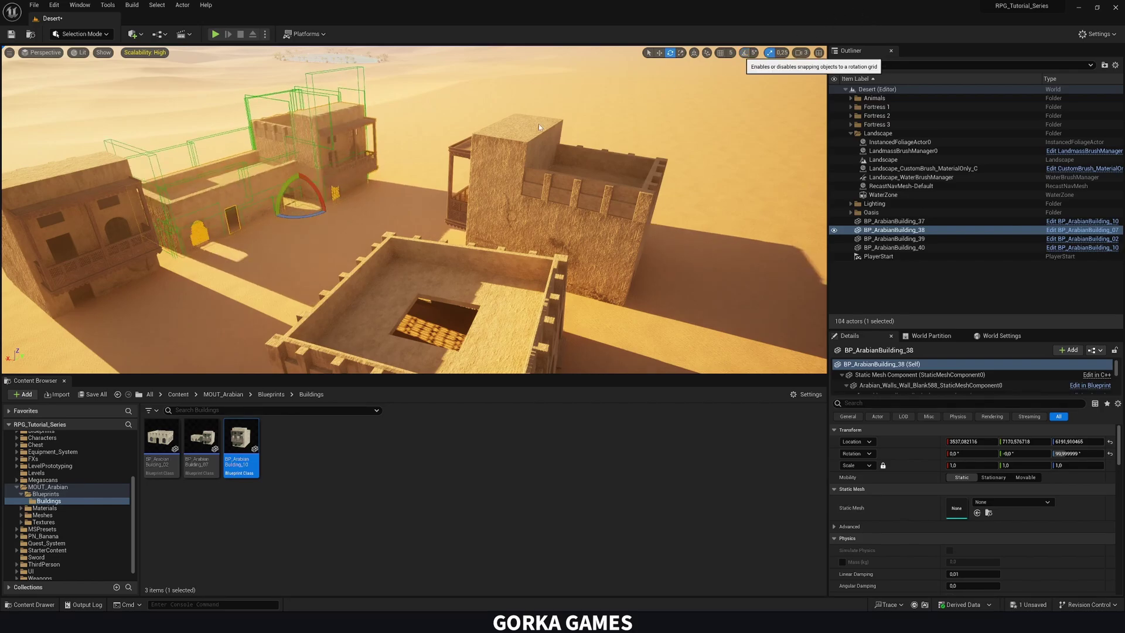
key(w)
right_drag(375, 205, 337, 201)
drag(312, 198, 324, 185)
Step: Duplicate the long BP_ArabianBuilding_07 building, turn the copy to face the courtyard and position it across the far end
right_drag(324, 185, 375, 217)
click(304, 181)
click(376, 189)
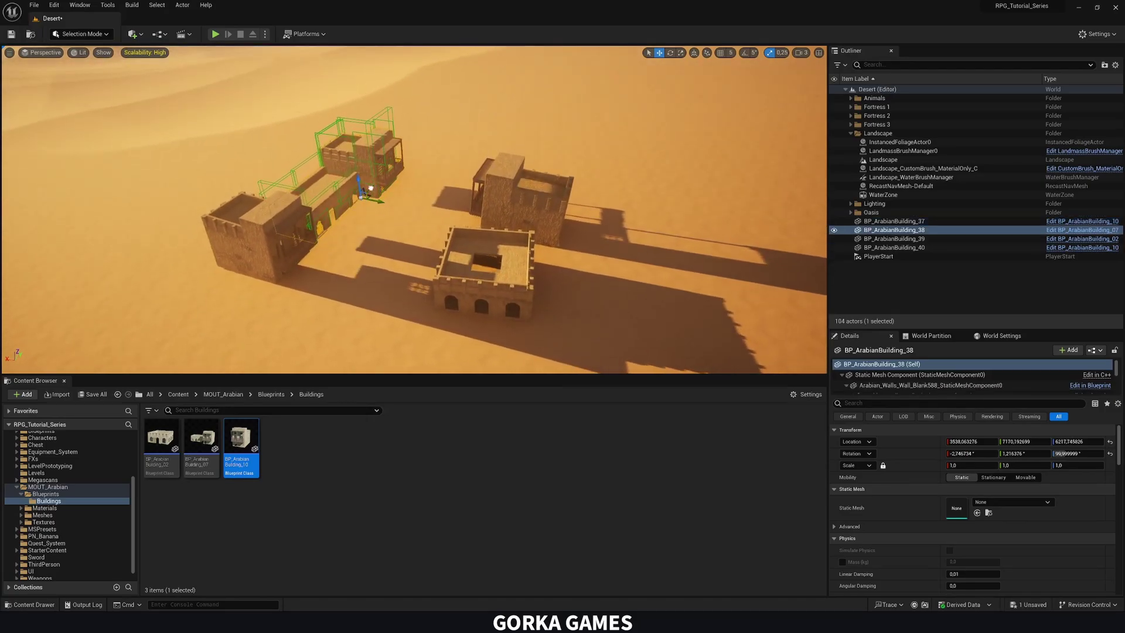
alt+drag(370, 188, 448, 165)
key(w)
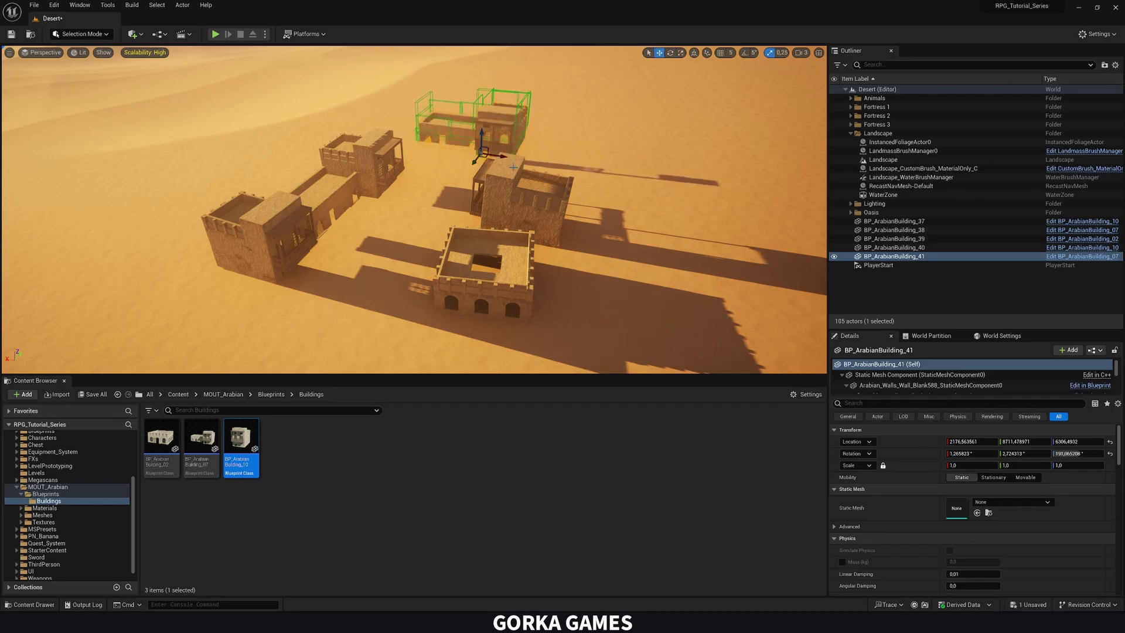
key(w)
right_drag(469, 167, 522, 132)
drag(443, 179, 437, 257)
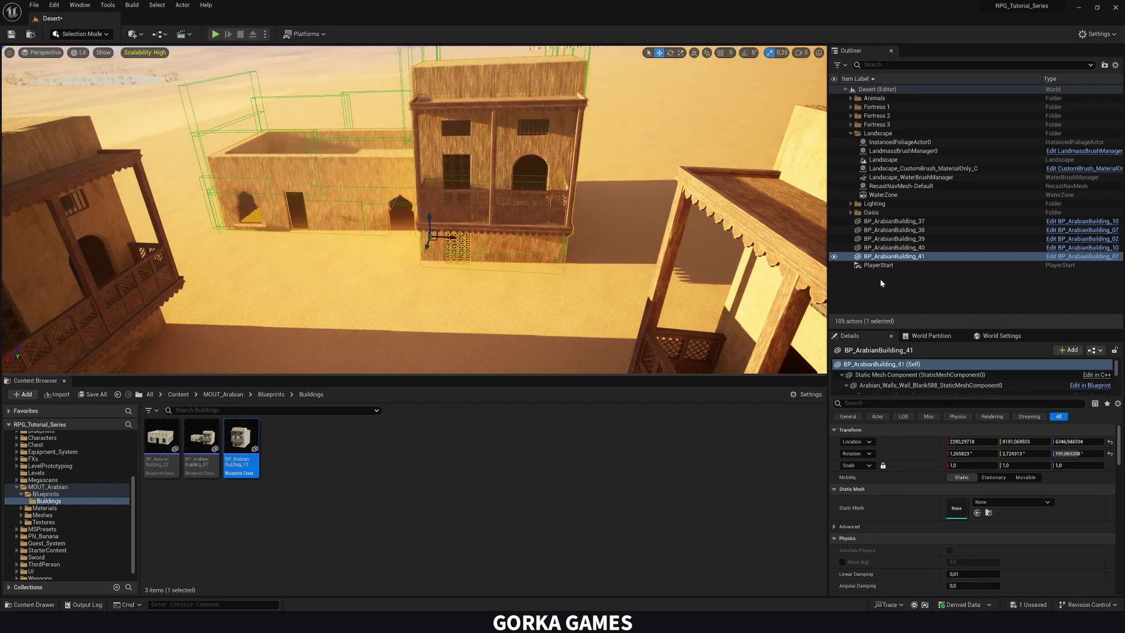
Step: Select the PlayerStart actor and save the Desert level
click(894, 265)
mouse_move(607, 219)
right_down()
mouse_move(607, 235)
mouse_move(632, 240)
mouse_move(607, 219)
right_up()
key(ctrl+s)
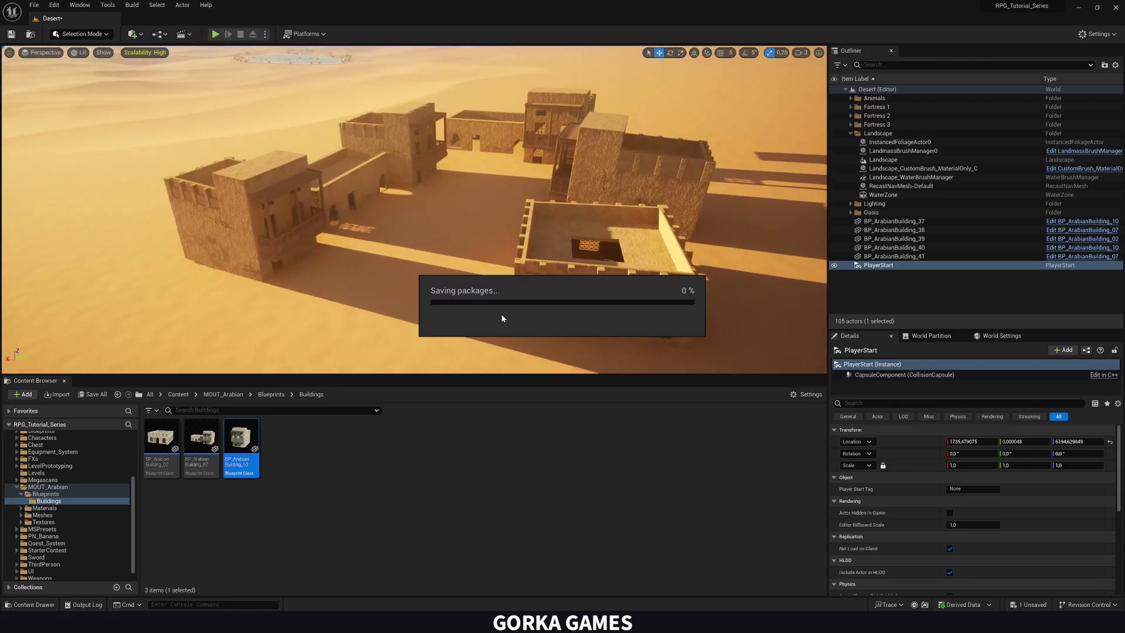
Step: Open the AI > Civilian folder in the project content
click(179, 393)
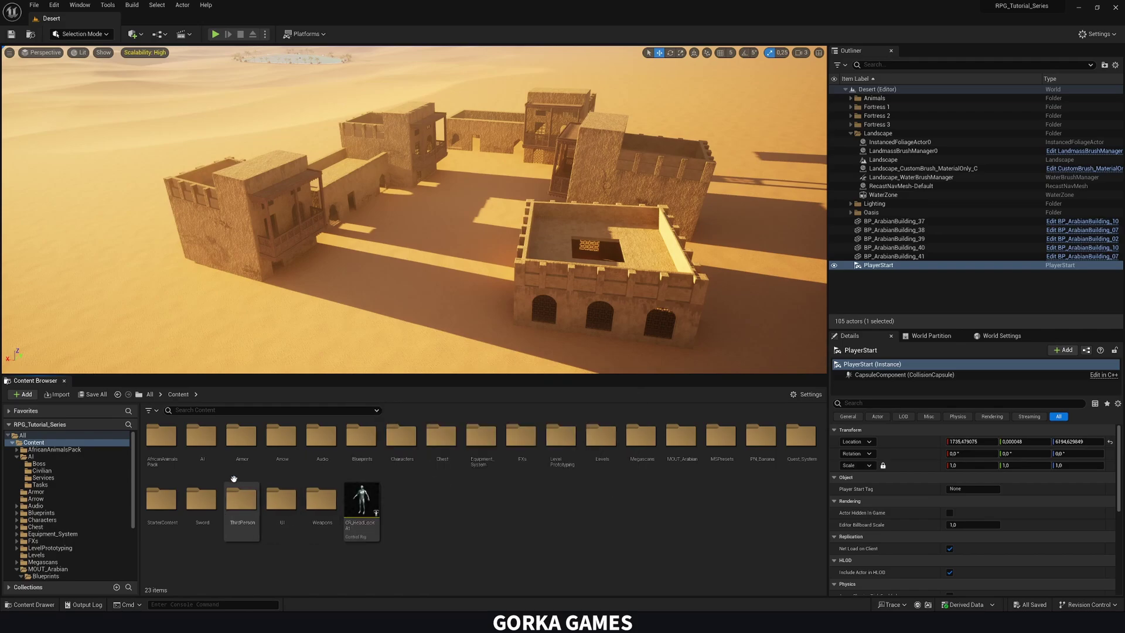
click(208, 457)
double_click(208, 457)
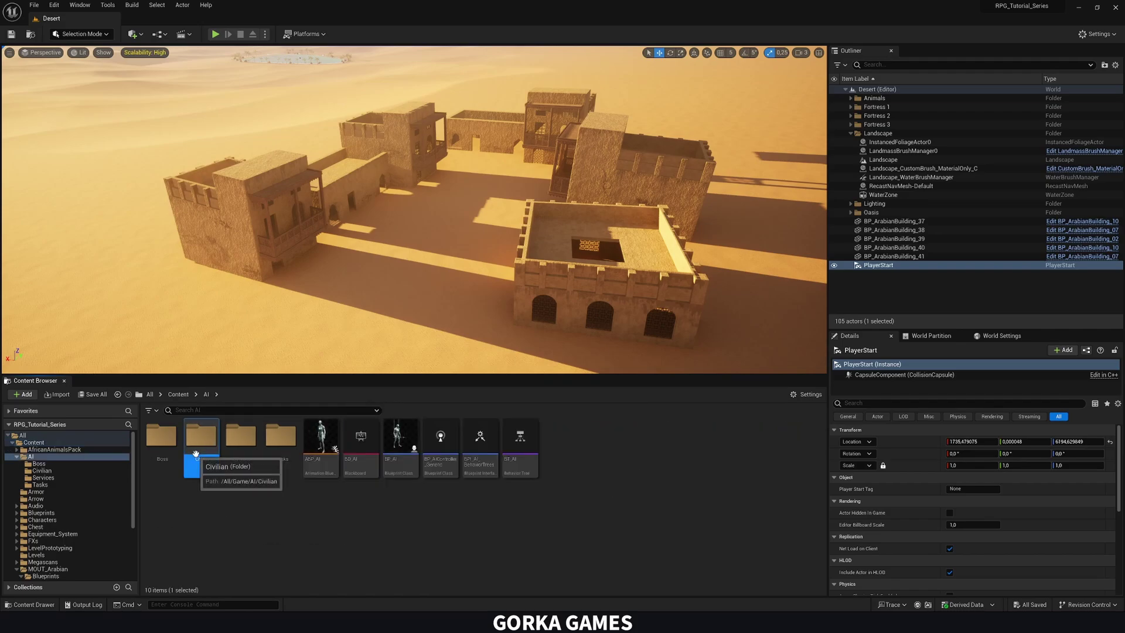
double_click(202, 448)
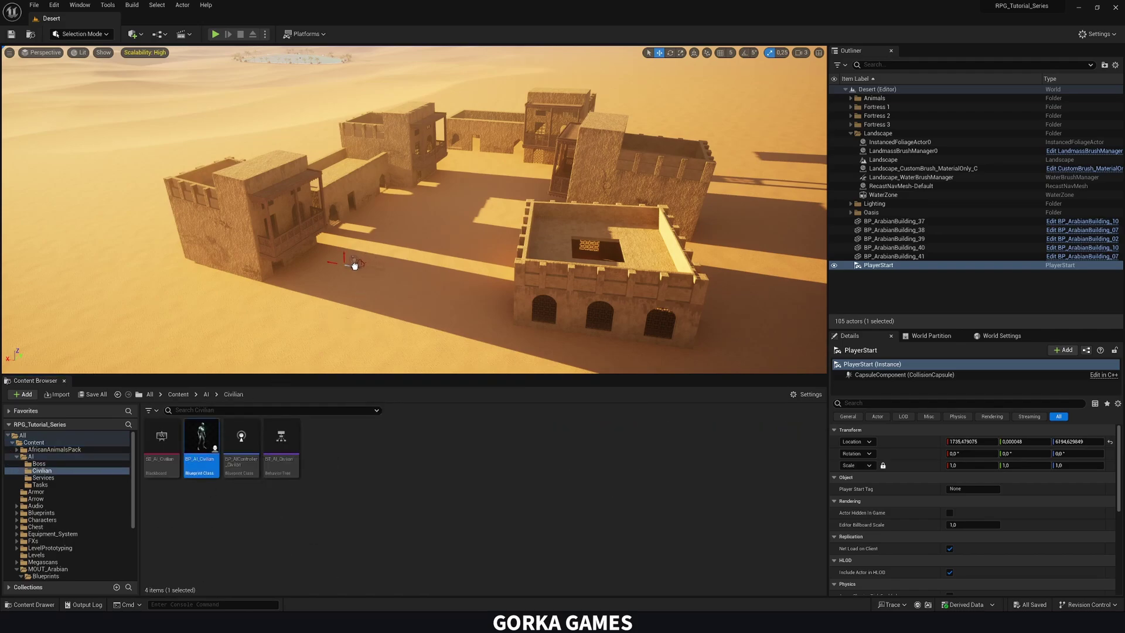
Step: Place a BP_AI_Civilian character in front of the first building and rotate it around the vertical axis
drag(357, 264, 356, 264)
key(w)
right_drag(392, 238, 364, 281)
key(e)
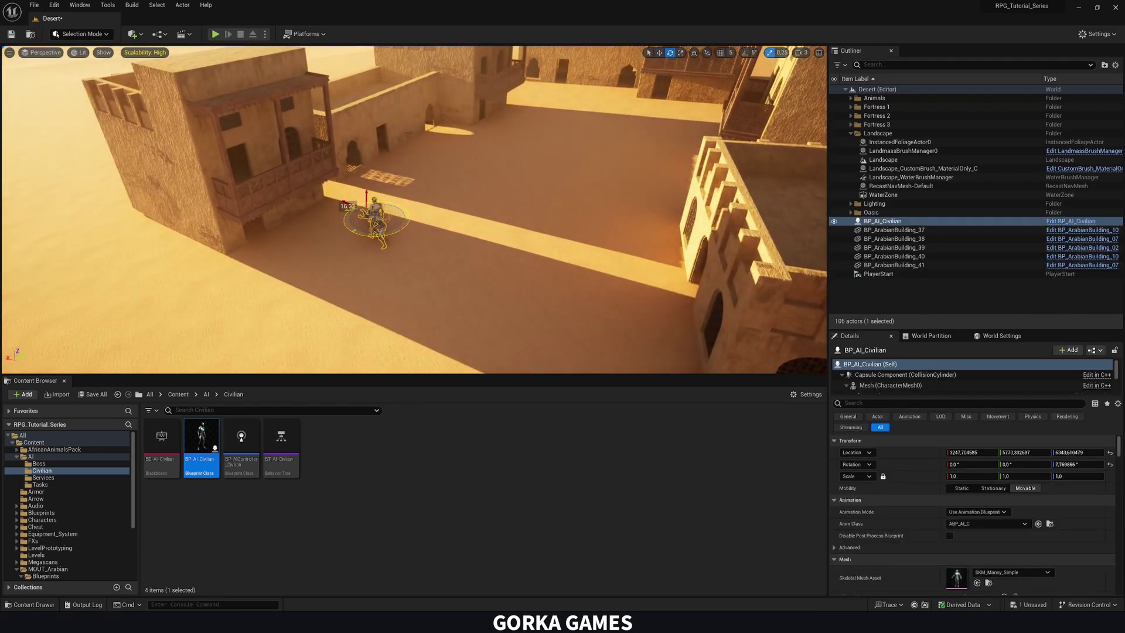
Step: Place five more BP_AI_Civilian characters spread out across the courtyard between the buildings
right_drag(414, 209, 492, 145)
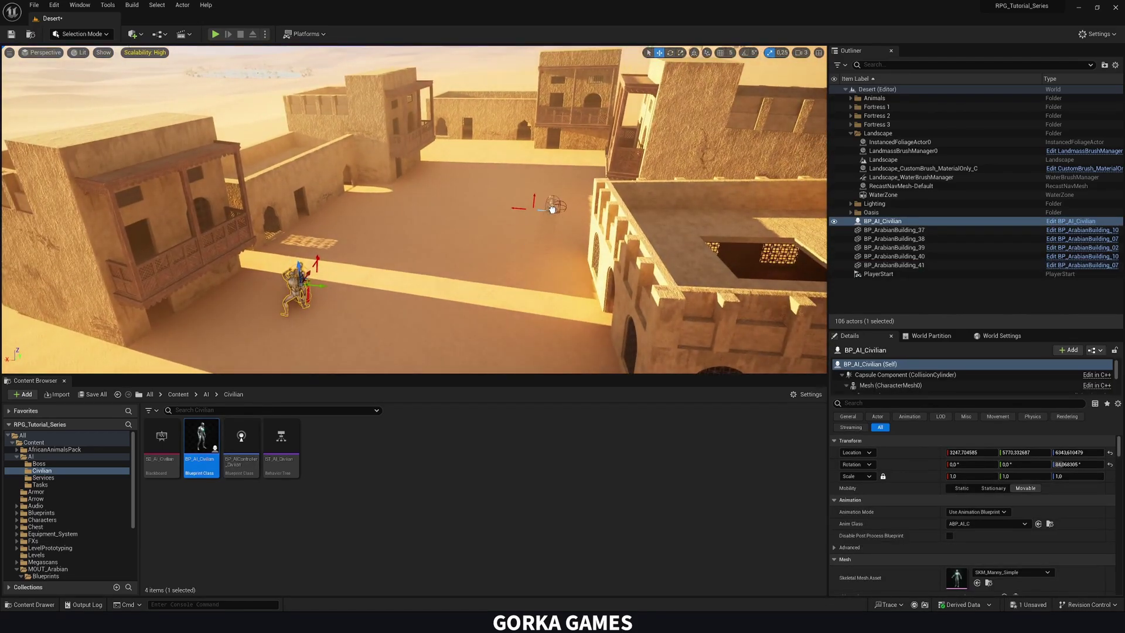
drag(552, 209, 552, 209)
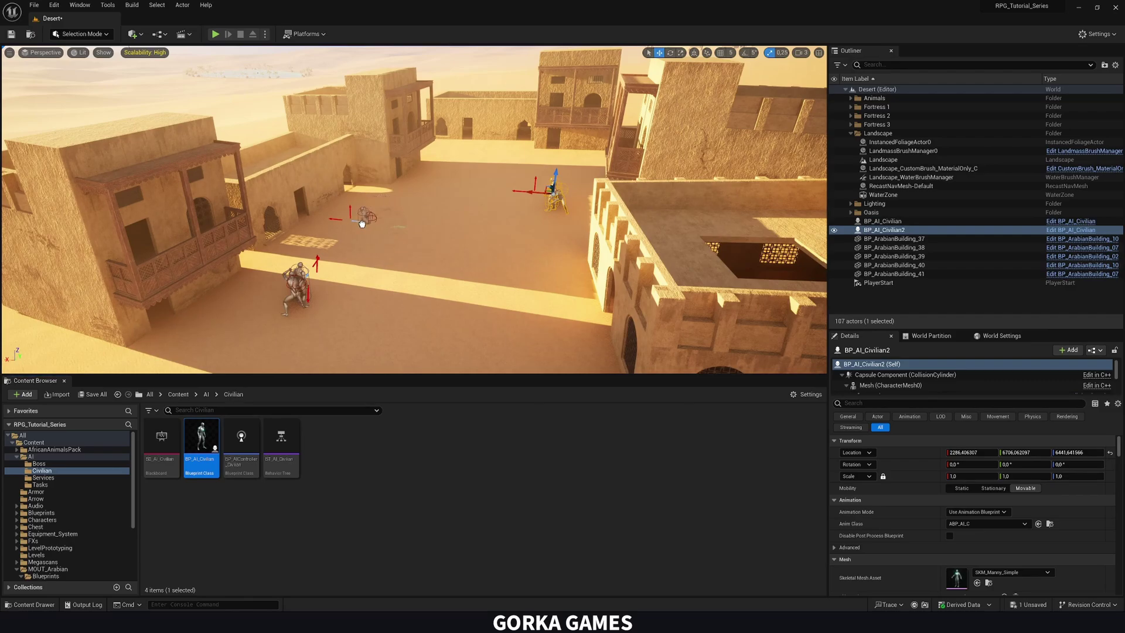
drag(362, 223, 362, 223)
drag(458, 165, 459, 165)
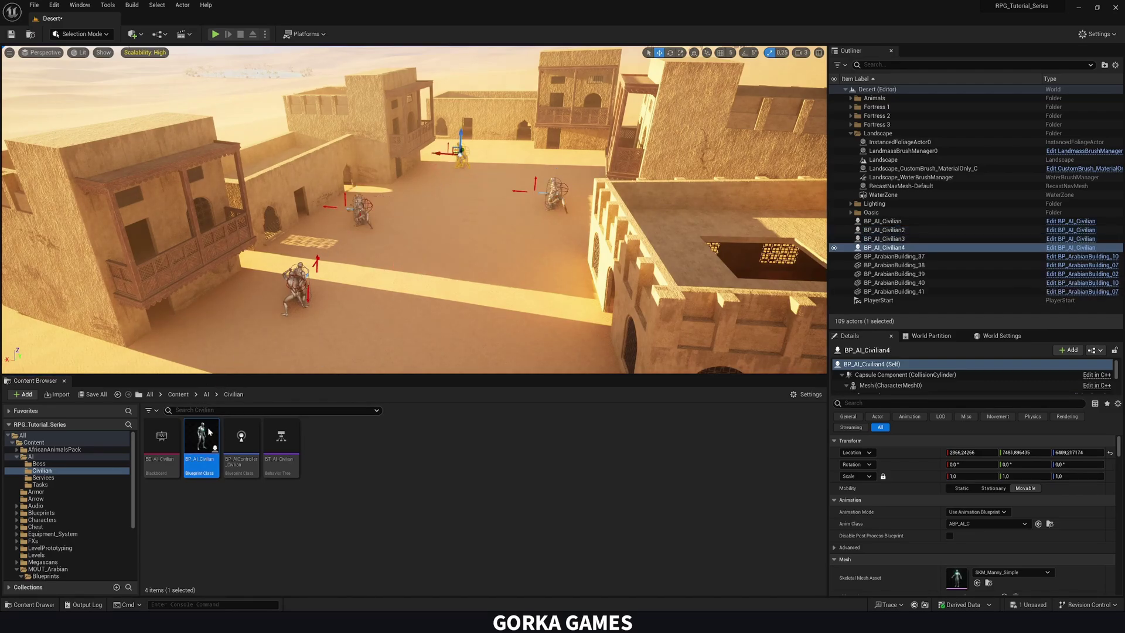
drag(244, 397, 551, 153)
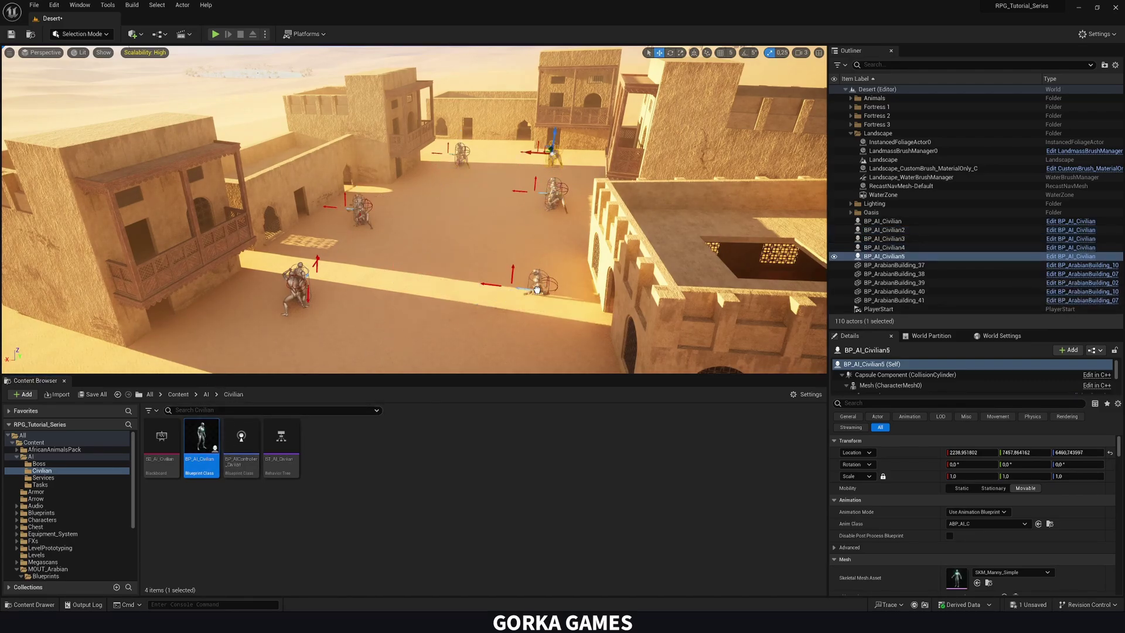
drag(536, 290, 538, 288)
Step: Place a NavMesh Bounds Volume in the middle of the village courtyard
key(s)
right_drag(562, 266, 588, 261)
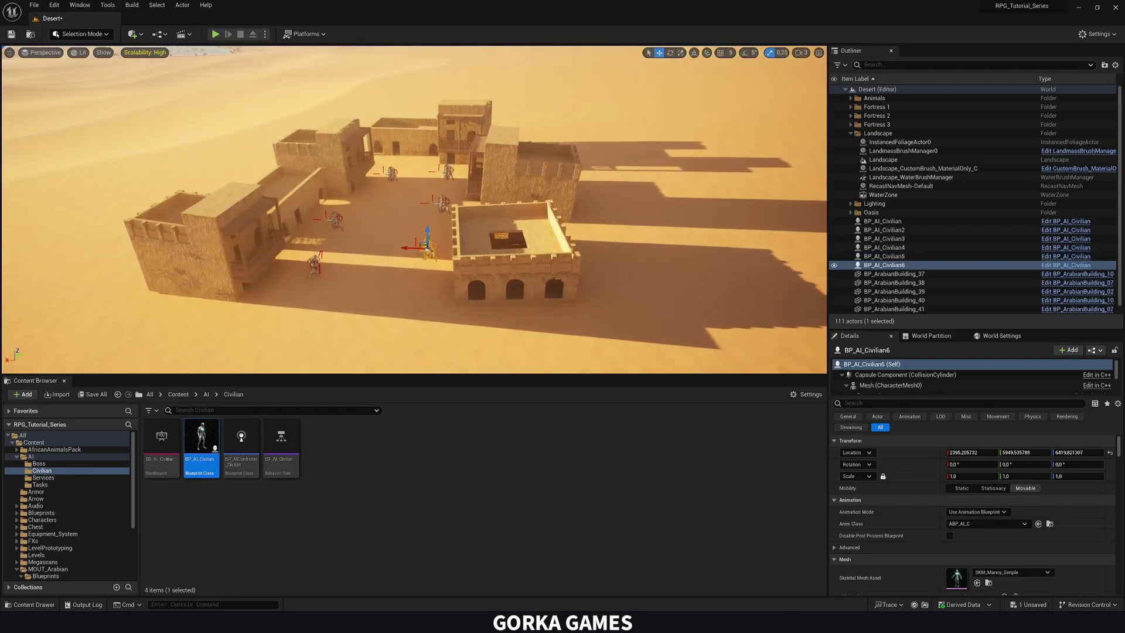
scroll(570, 242, down, 3)
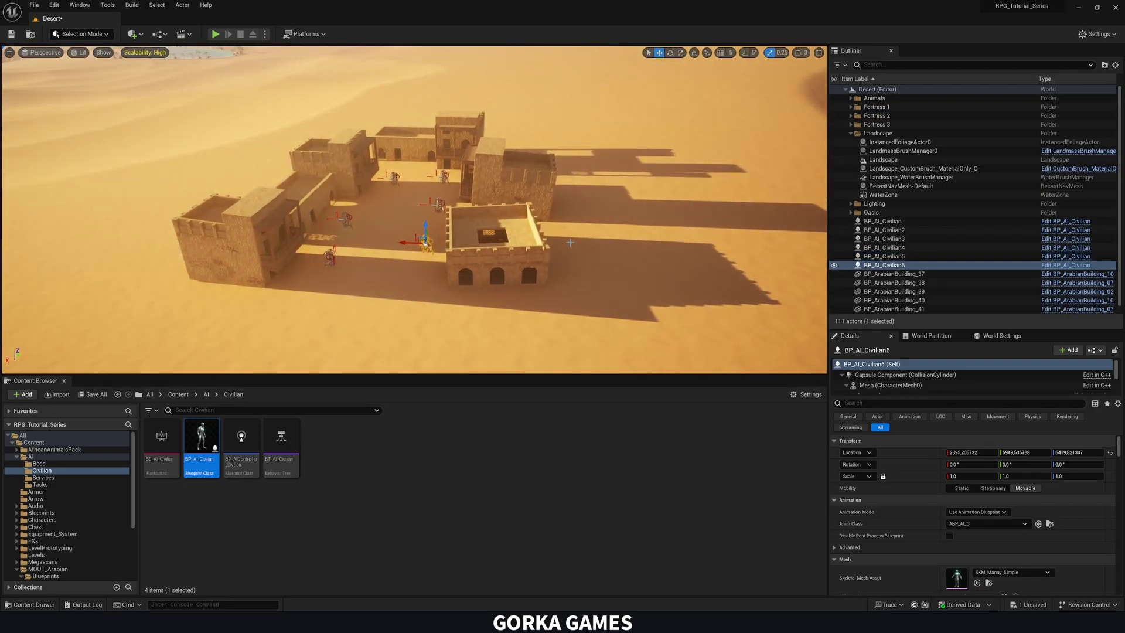
click(135, 34)
mouse_move(162, 165)
drag(254, 169, 398, 208)
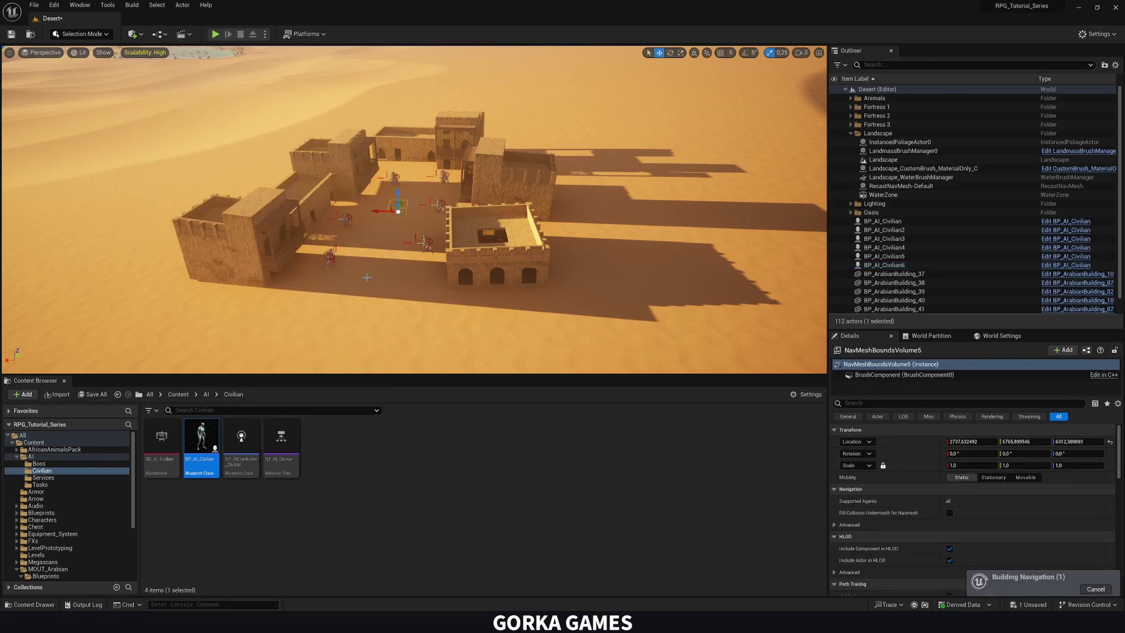
Step: Scale the navigation volume uniformly, trying 20 and settling on 15 for all three axes
click(967, 466)
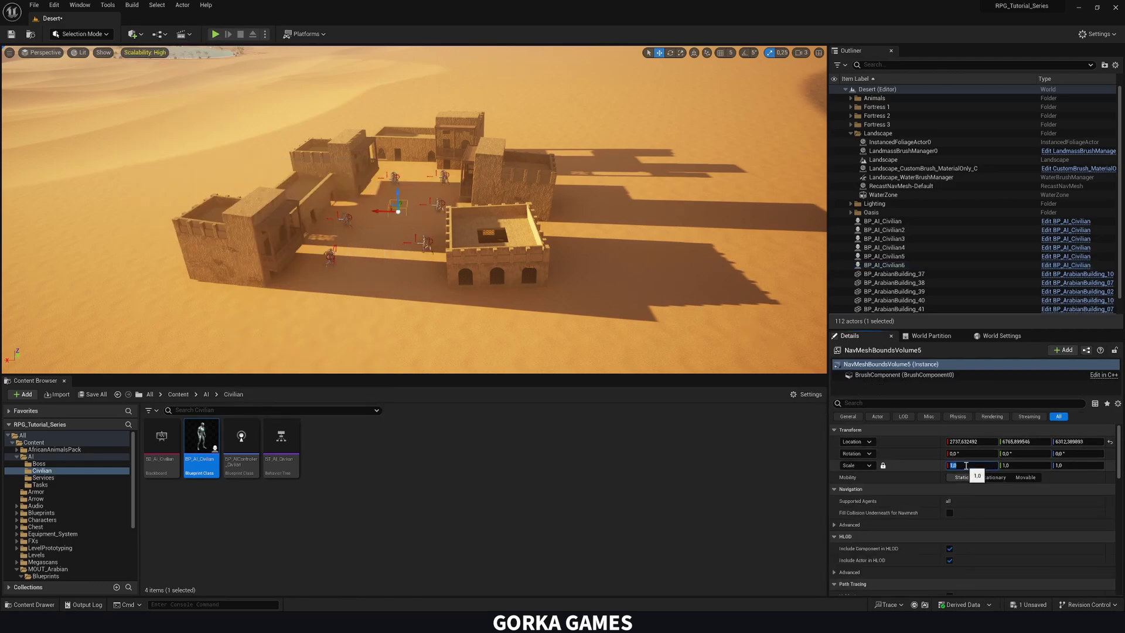
right_drag(703, 264, 681, 264)
key(s)
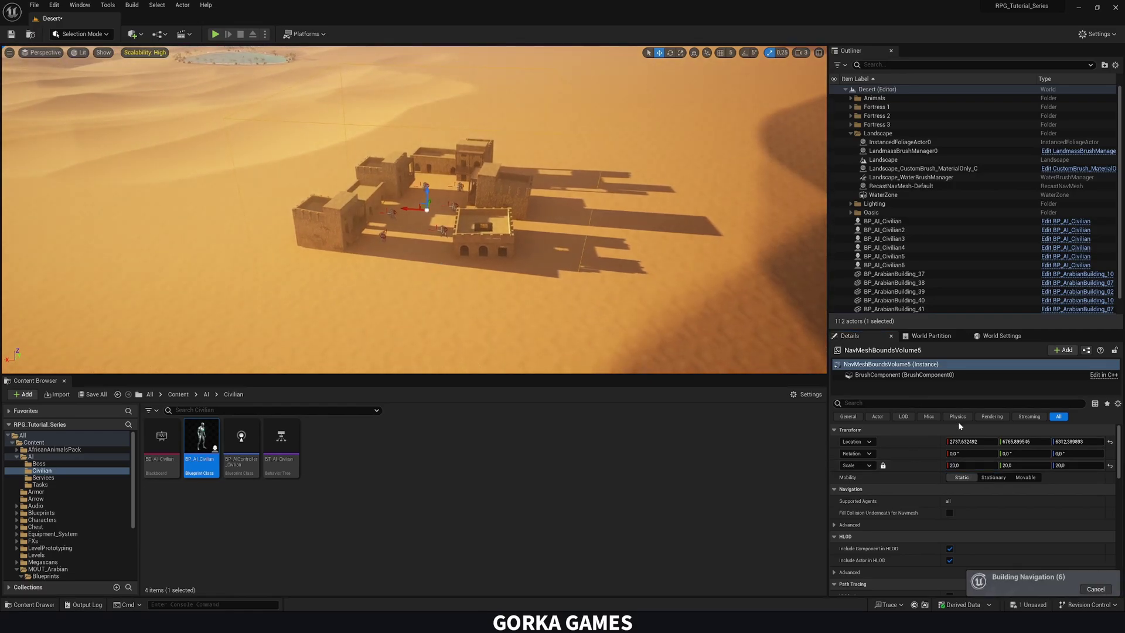
click(956, 464)
text(15)
key(Return)
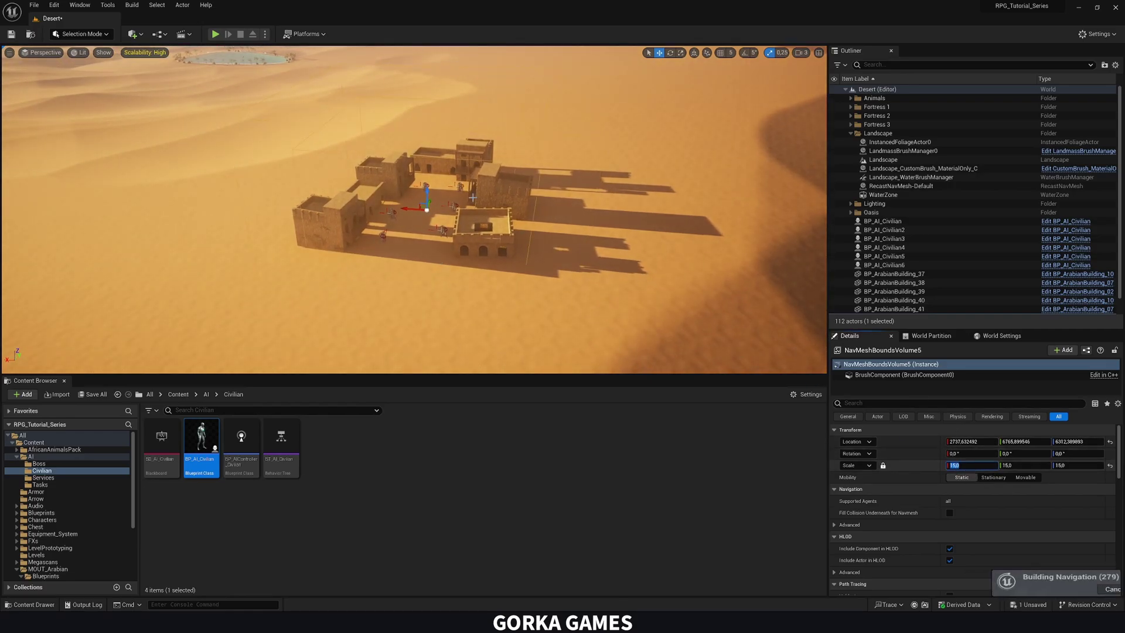
Step: Move the navigation volume horizontally until it is centred over the village buildings
right_drag(644, 263, 644, 246)
key(w)
right_drag(423, 187, 351, 211)
key(d)
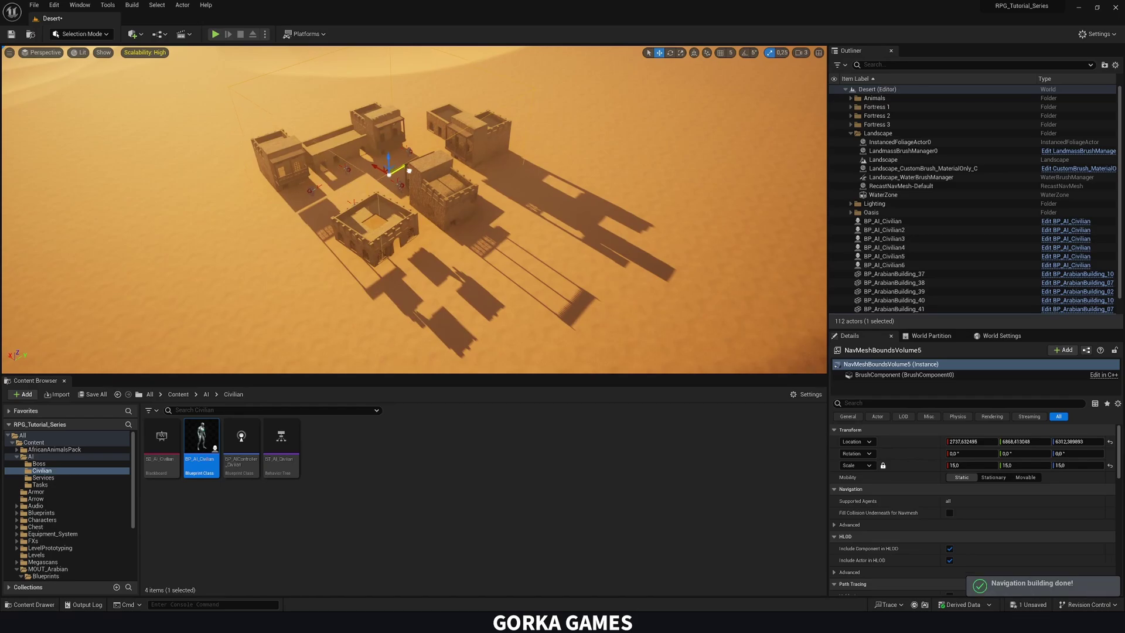
drag(408, 171, 384, 169)
right_drag(384, 169, 468, 169)
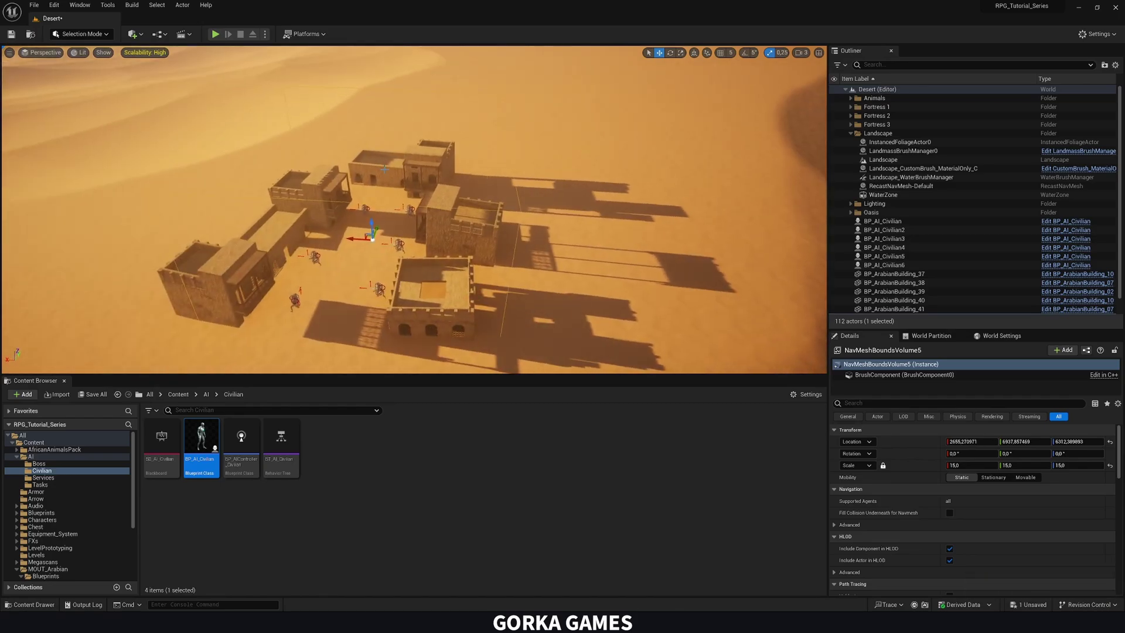
Step: Preview the navigation mesh coverage around the buildings, hide the preview again and save the Desert level
key(p)
right_drag(388, 170, 416, 205)
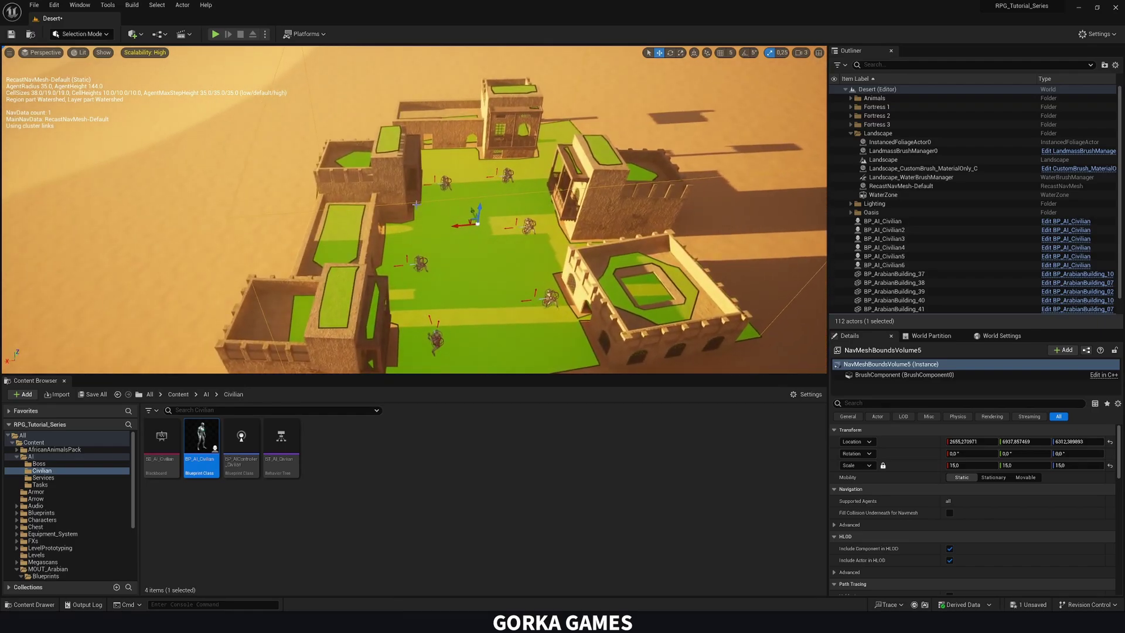
key(p)
key(ctrl+s)
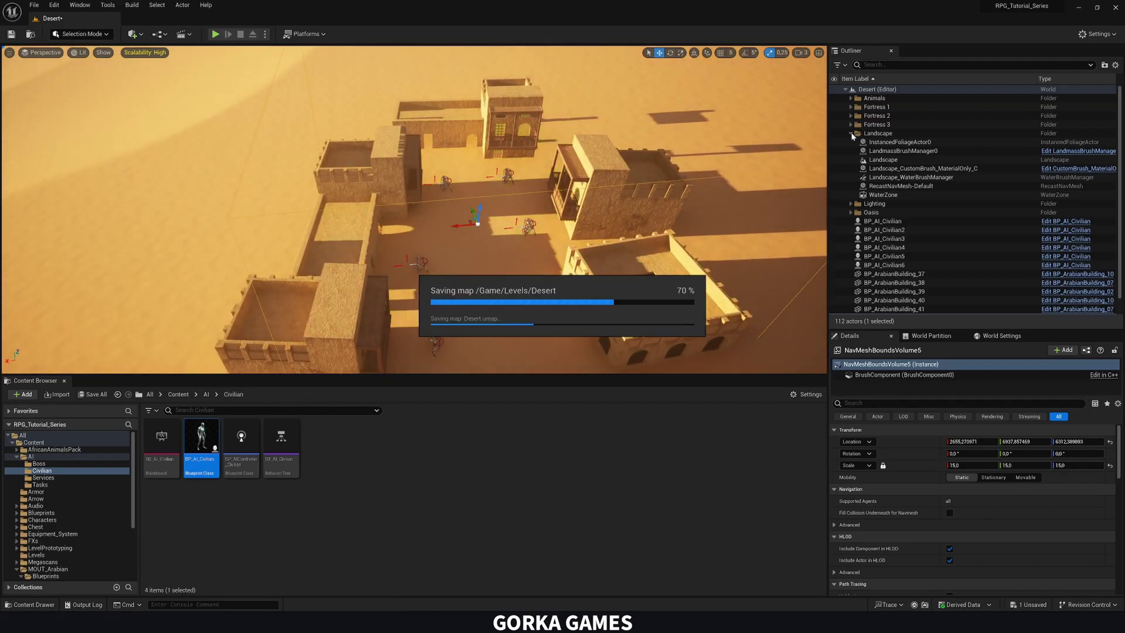
Step: Group the six civilians and five Arabian buildings into a new Outliner folder named "Market Town 1" and save the level
click(852, 134)
click(885, 160)
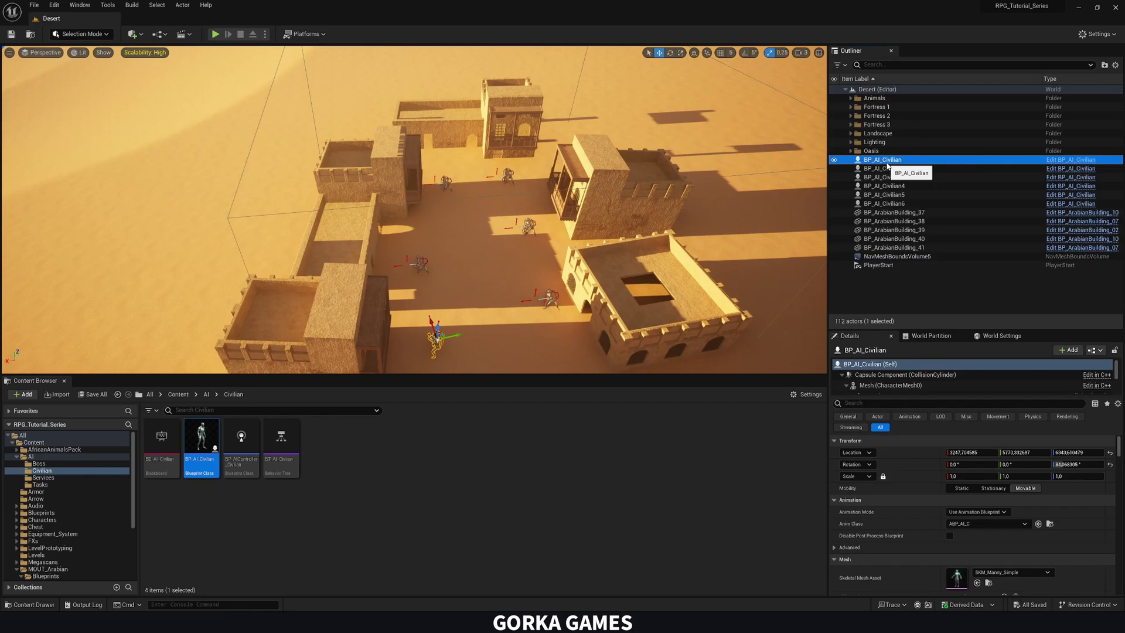
shift+click(899, 248)
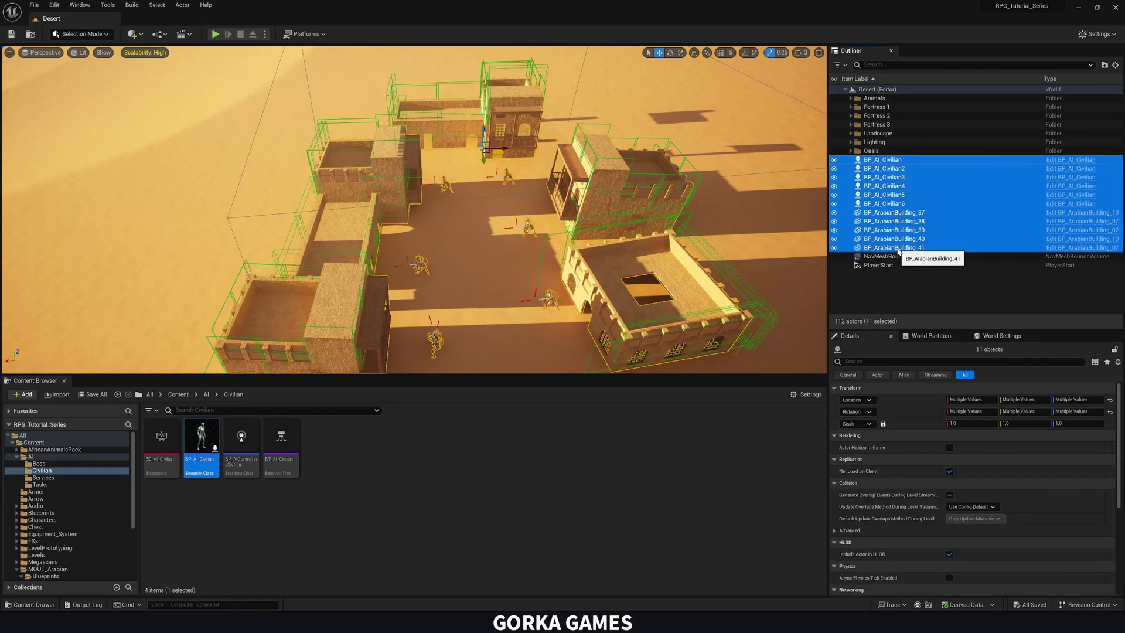
click(1108, 67)
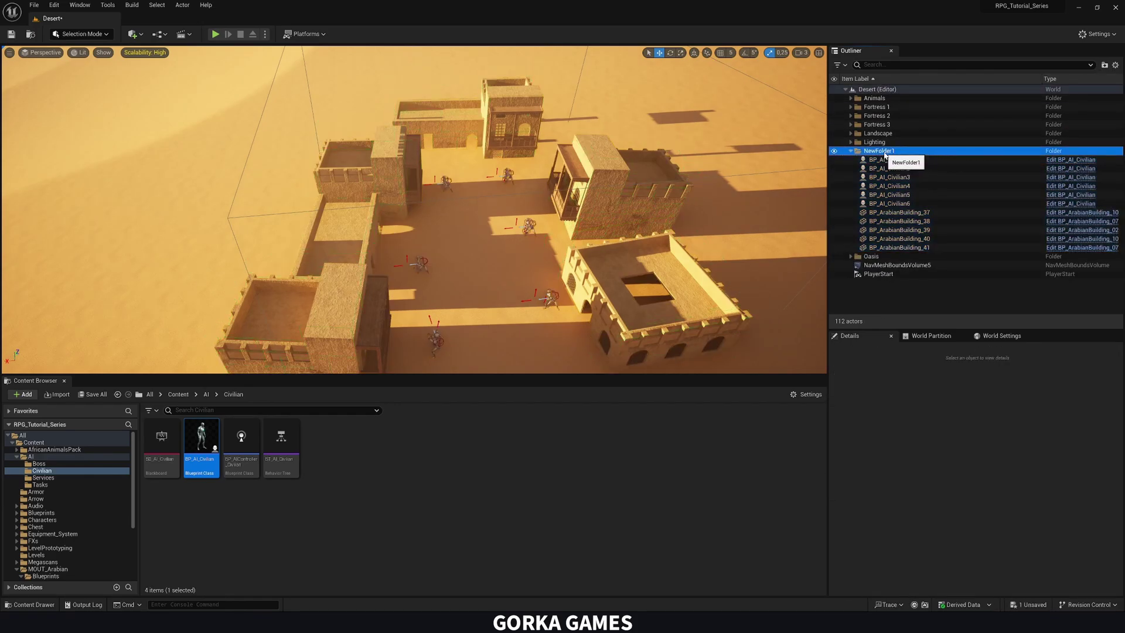
click(884, 152)
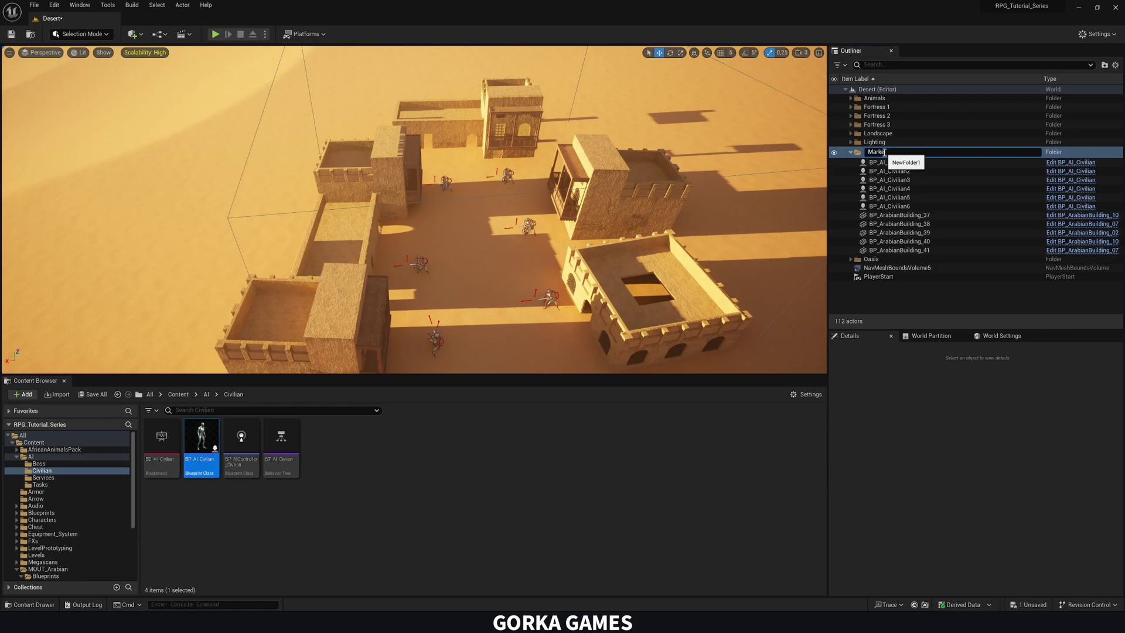
text(Market Town 1)
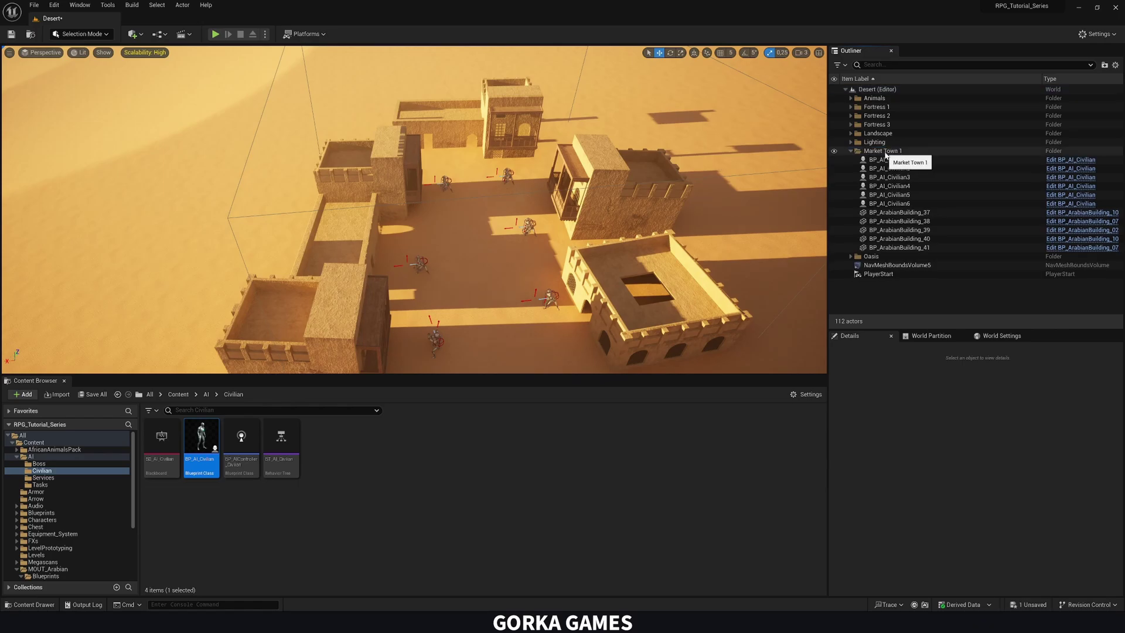
key(Return)
key(ctrl+s)
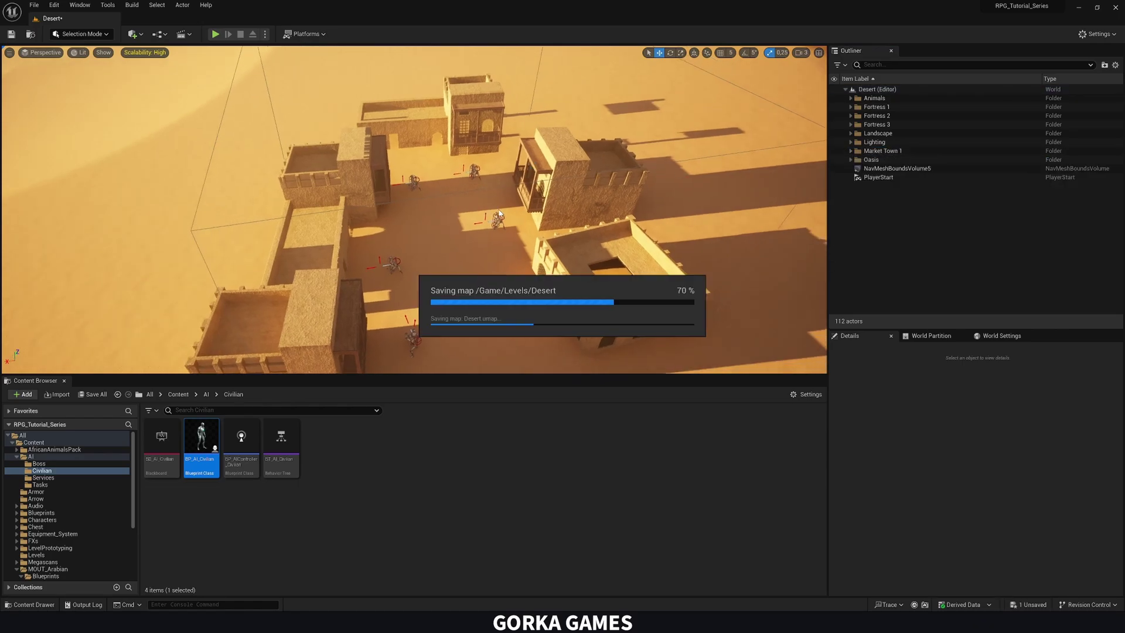
Step: Play-test the level from the sand in front of the village, running through the courtyard past the civilians, and end the session
right_drag(450, 332, 486, 369)
key(s)
right_click(450, 332)
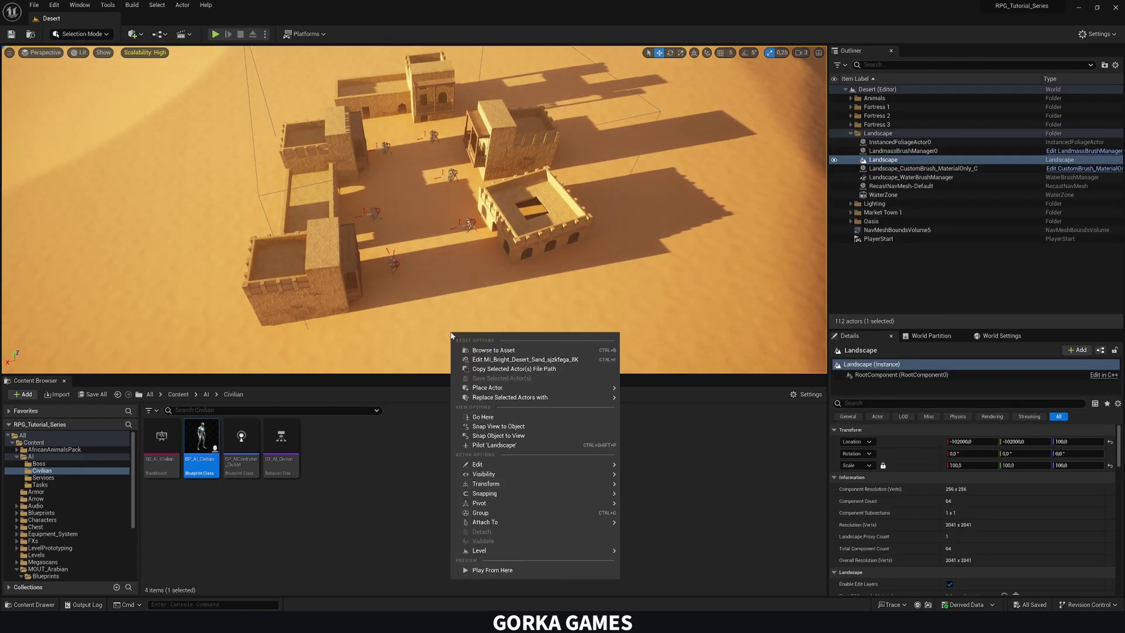
click(499, 571)
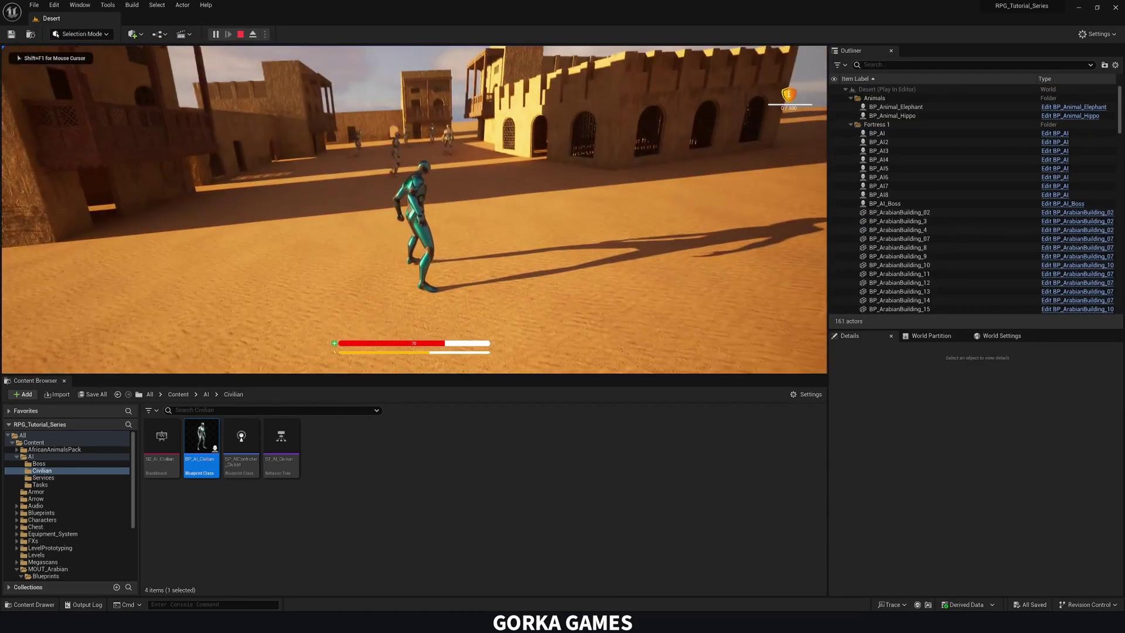
key(w)
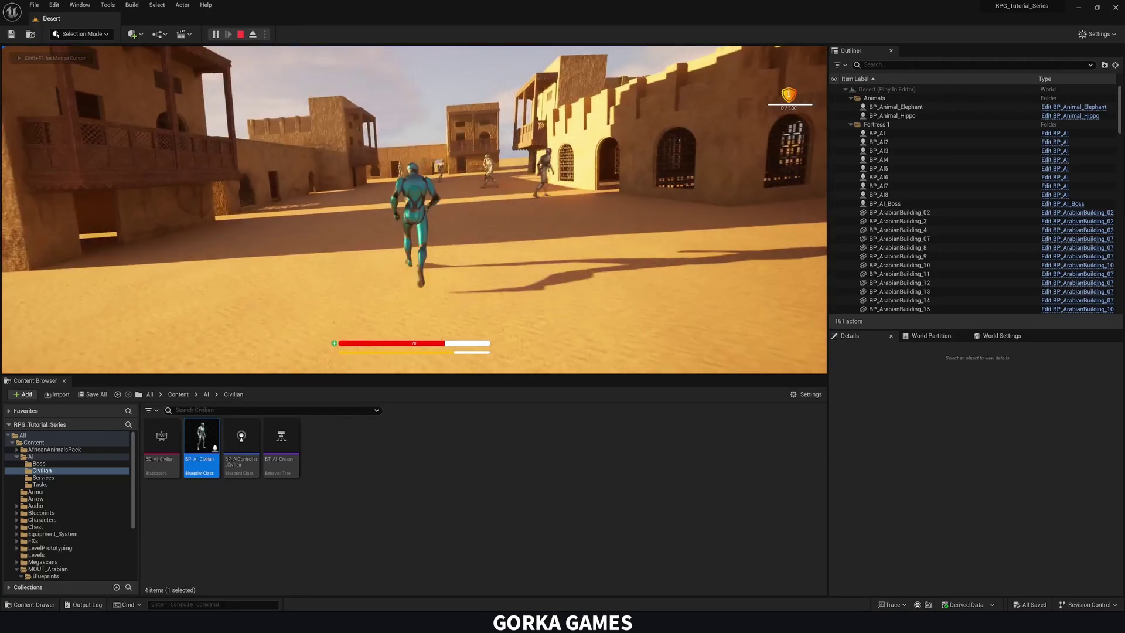
key(w)
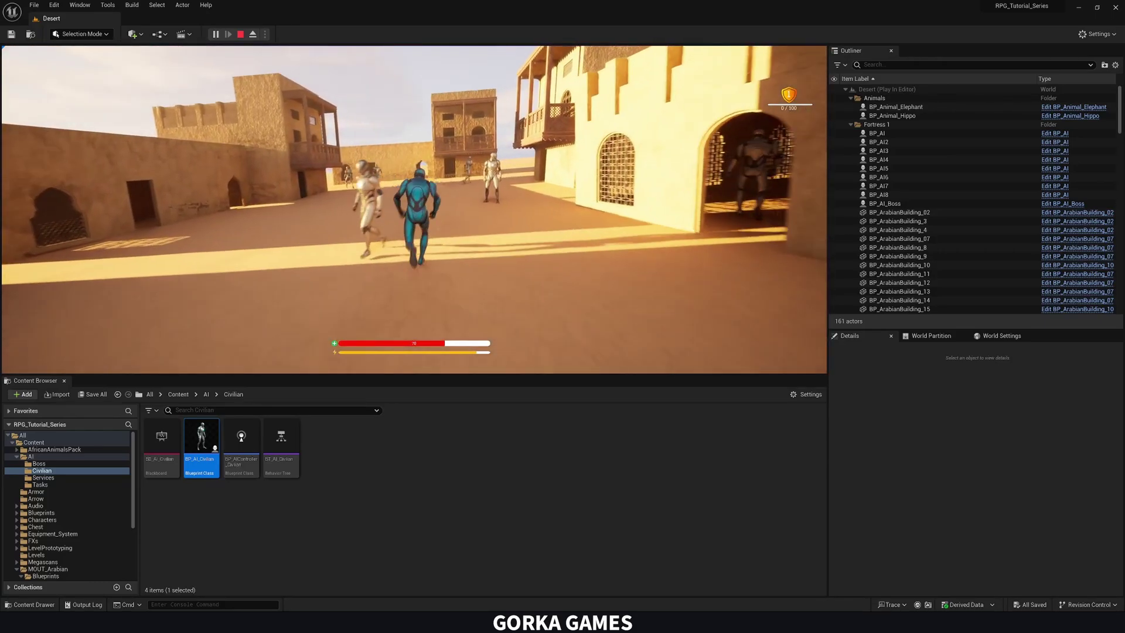
key(w)
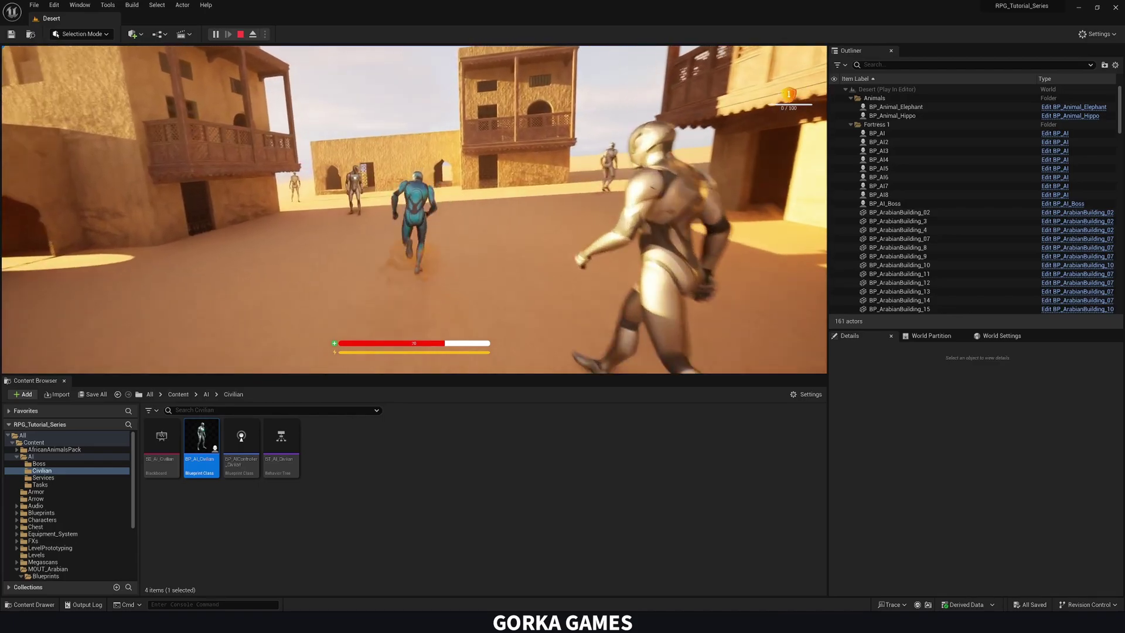
key(w)
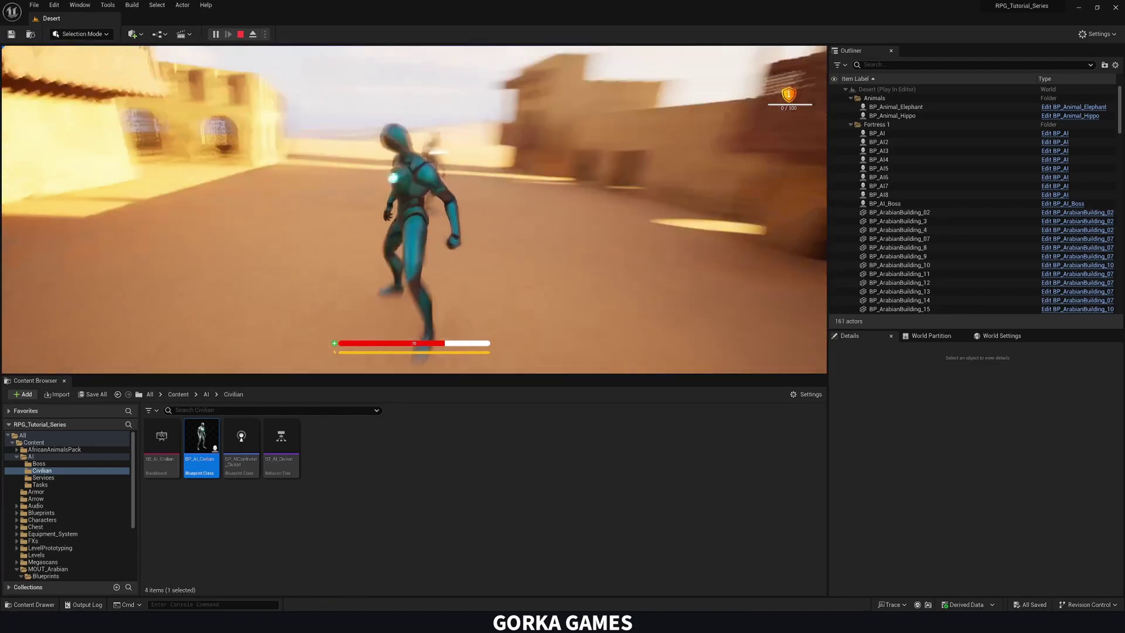
key(w)
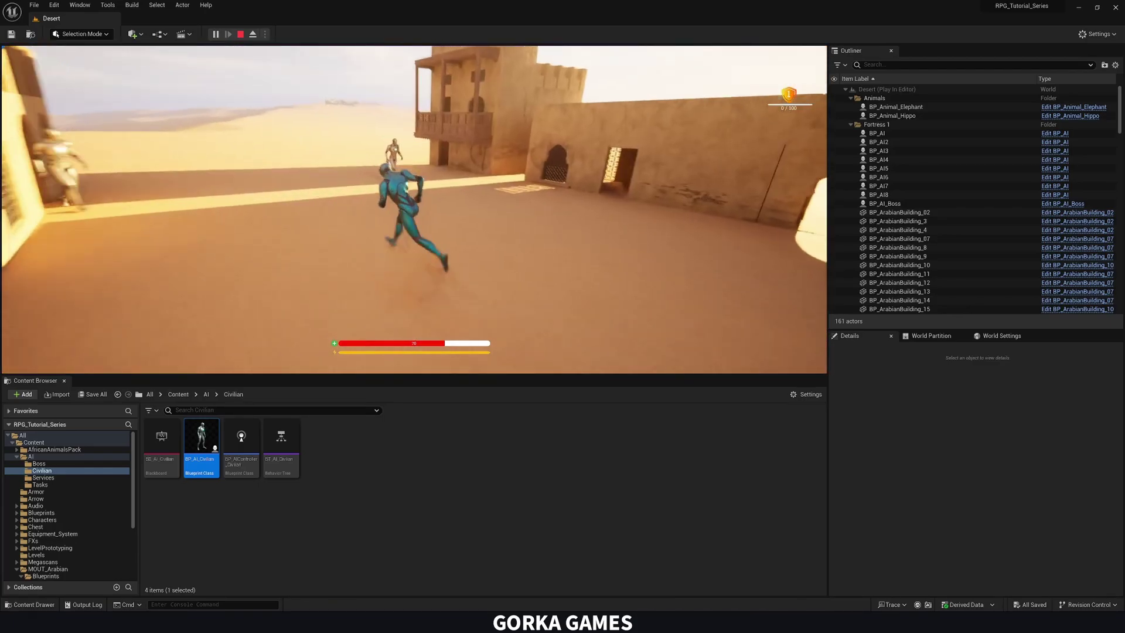
key(Escape)
Step: Switch the editor to Foliage mode with the whole village in view
key(w)
right_drag(550, 194, 355, 182)
key(s)
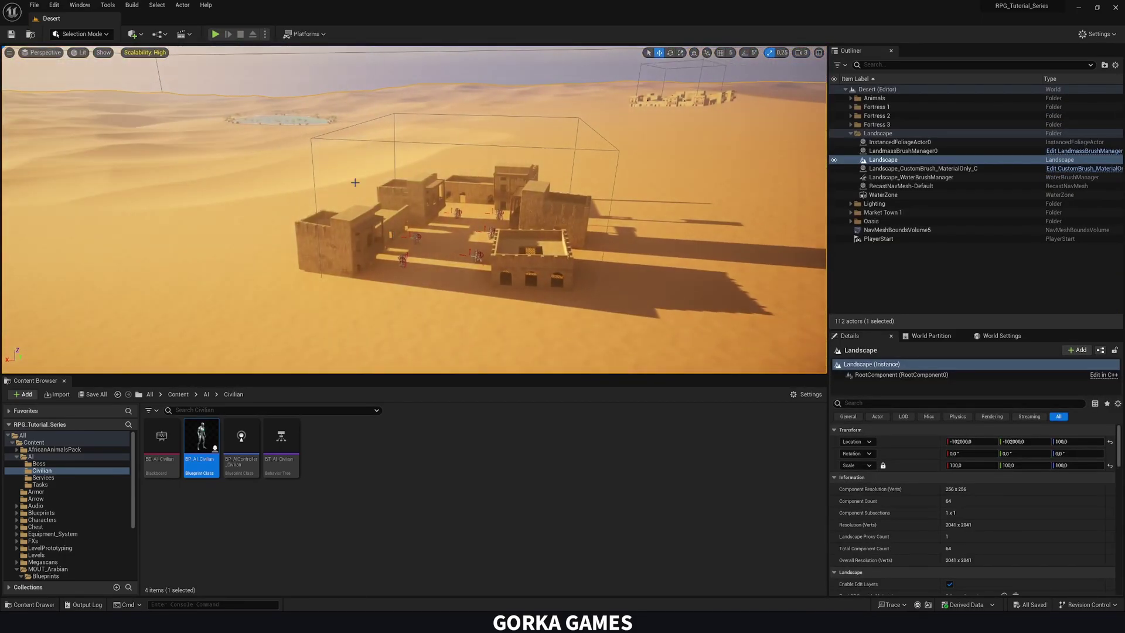
click(102, 52)
click(80, 68)
key(shift+3)
Step: Paint the first five foliage types, starting with banana_01_01, in clusters around the outside of the village buildings
click(15, 253)
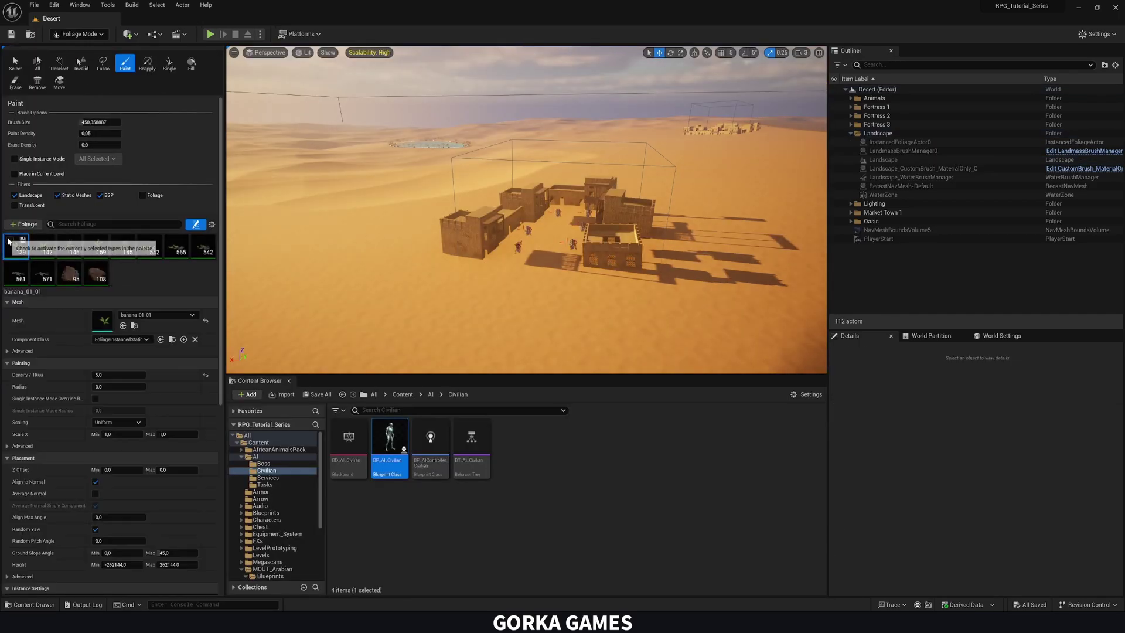
shift+click(116, 254)
right_drag(473, 230, 513, 276)
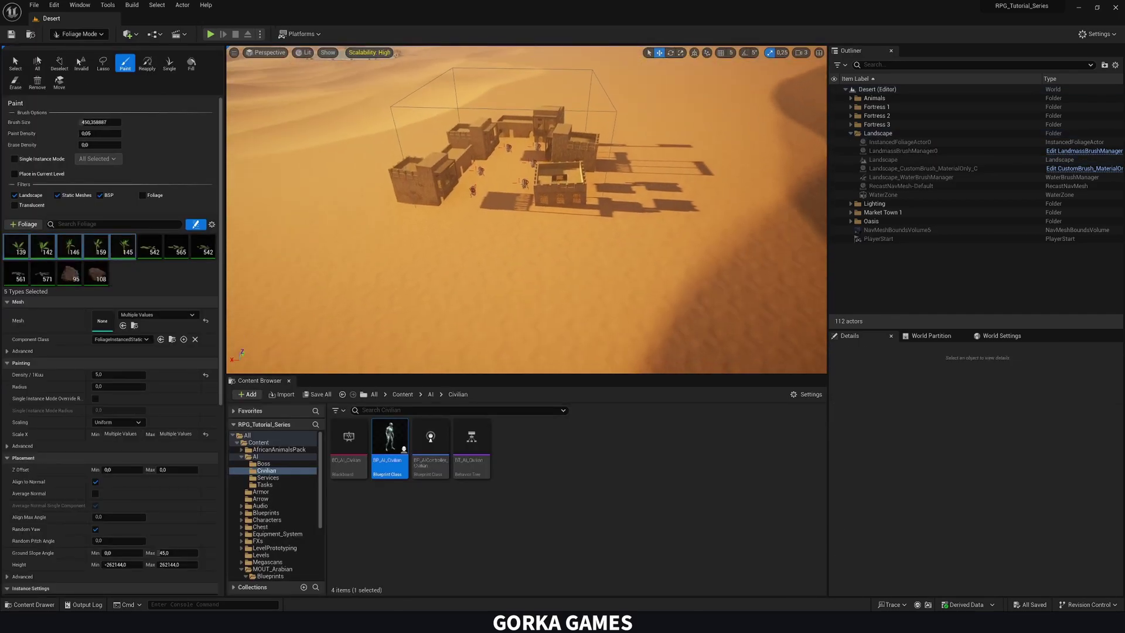
drag(366, 191, 376, 212)
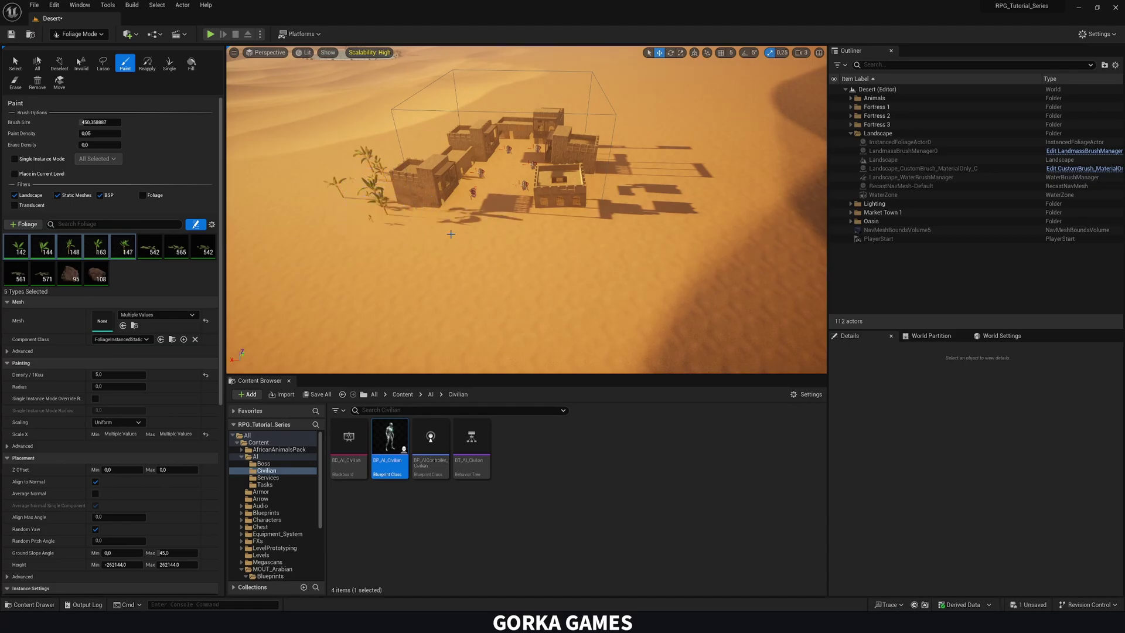
click(628, 180)
click(580, 221)
right_drag(580, 221, 589, 261)
click(429, 205)
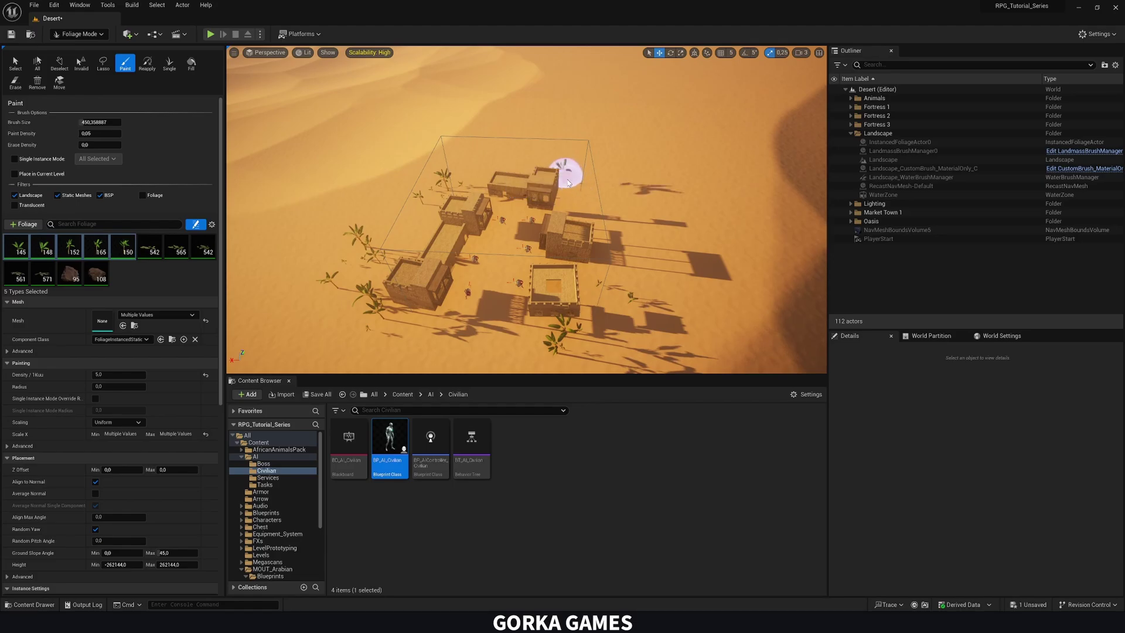
mouse_move(568, 183)
mouse_down()
mouse_move(592, 216)
mouse_move(577, 258)
mouse_up()
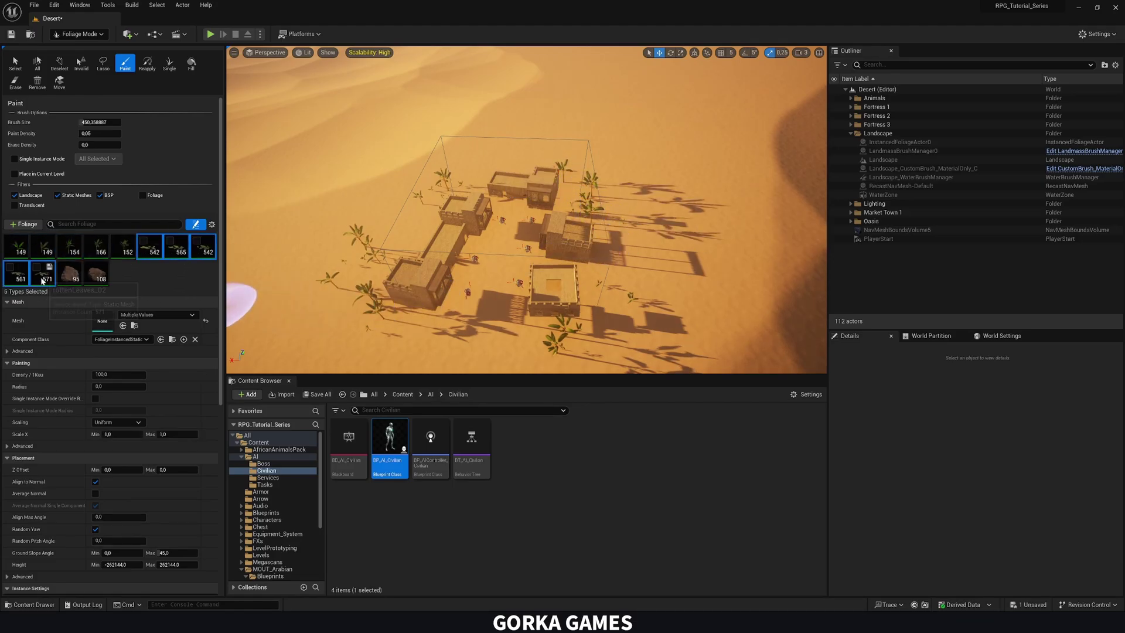
Step: Paint the five low ground-plant foliage types across the sand around the village buildings
mouse_move(351, 297)
mouse_down()
mouse_move(515, 344)
mouse_move(585, 347)
mouse_move(621, 204)
mouse_move(453, 202)
mouse_up()
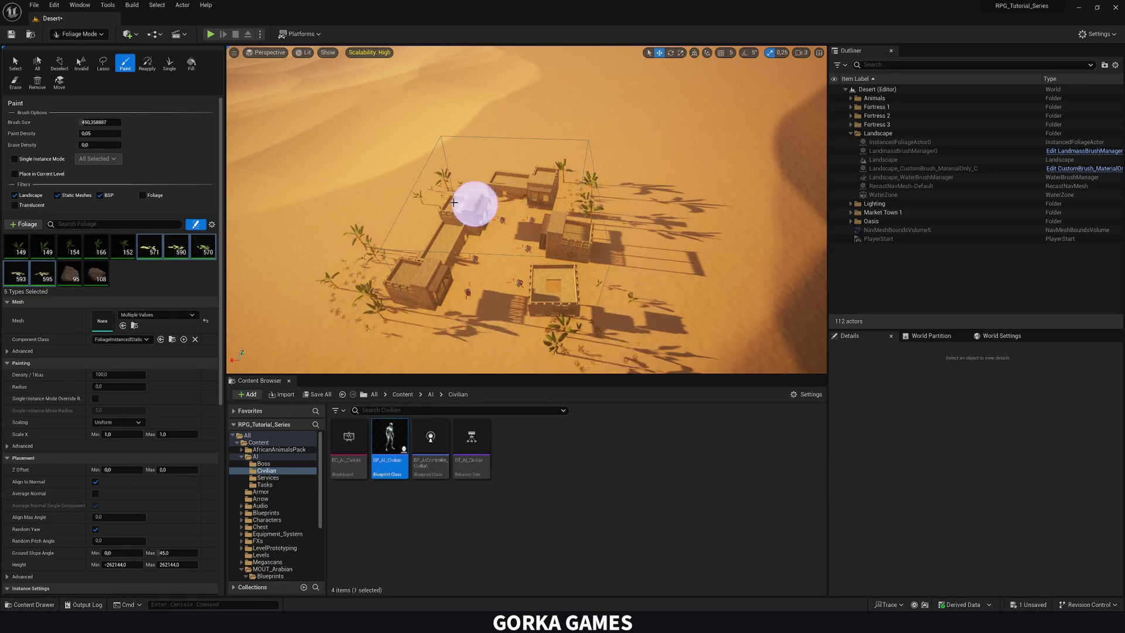
mouse_move(406, 236)
mouse_down()
mouse_move(519, 326)
mouse_move(580, 339)
mouse_move(547, 320)
mouse_move(653, 268)
mouse_move(492, 264)
mouse_move(561, 279)
mouse_move(535, 175)
mouse_up()
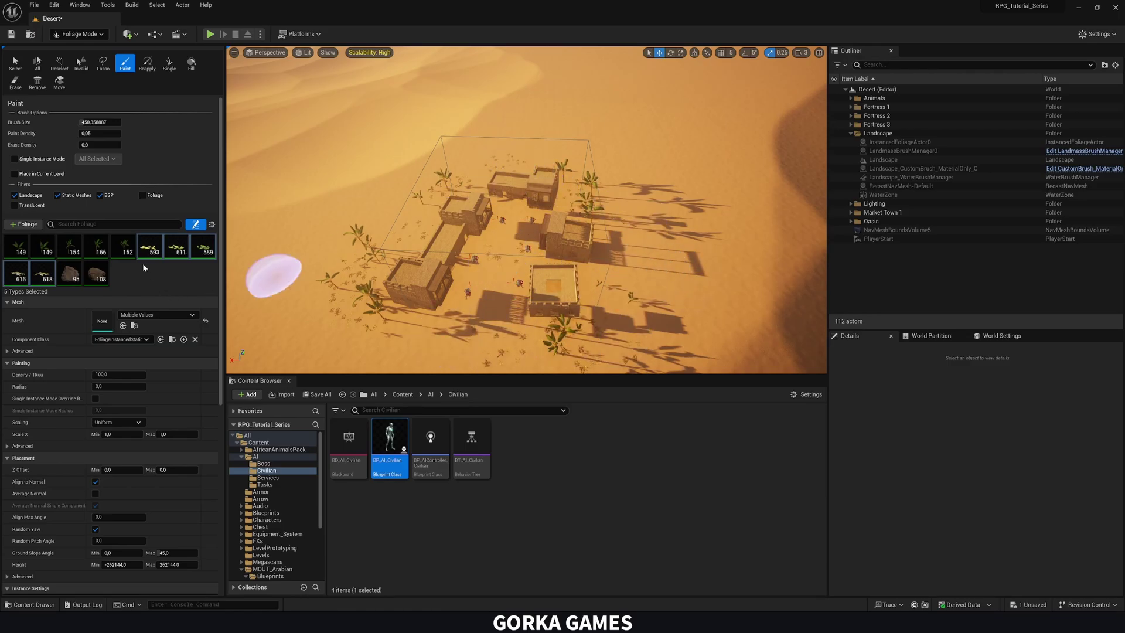
Step: Paint the two rock foliage types sparsely on the sand around the outside of the village buildings
click(70, 273)
ctrl+click(96, 273)
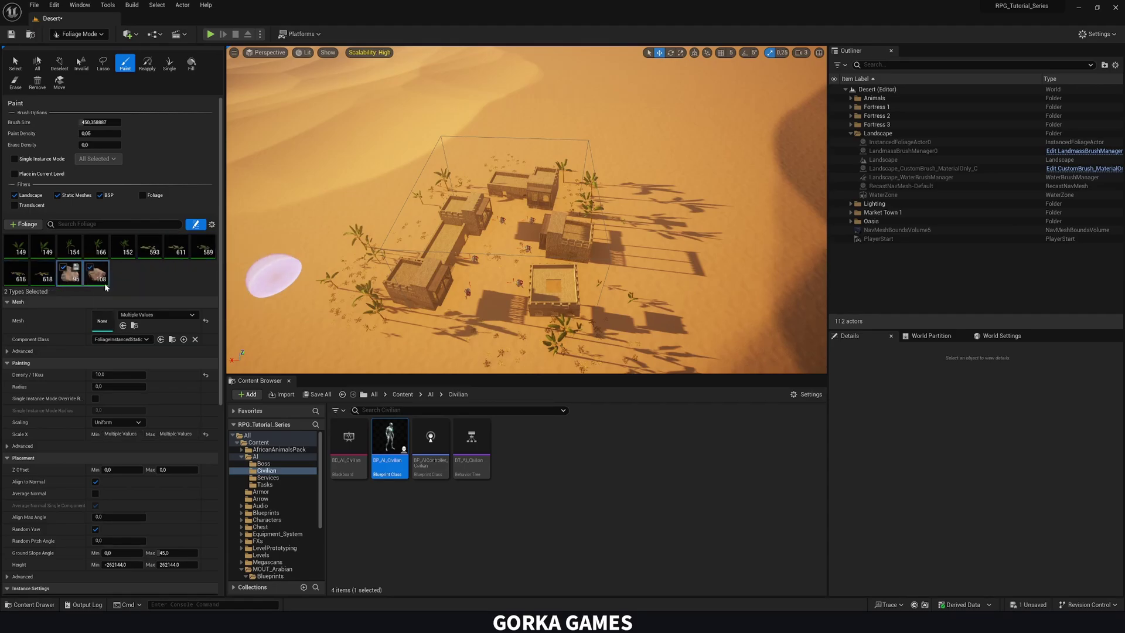
click(630, 331)
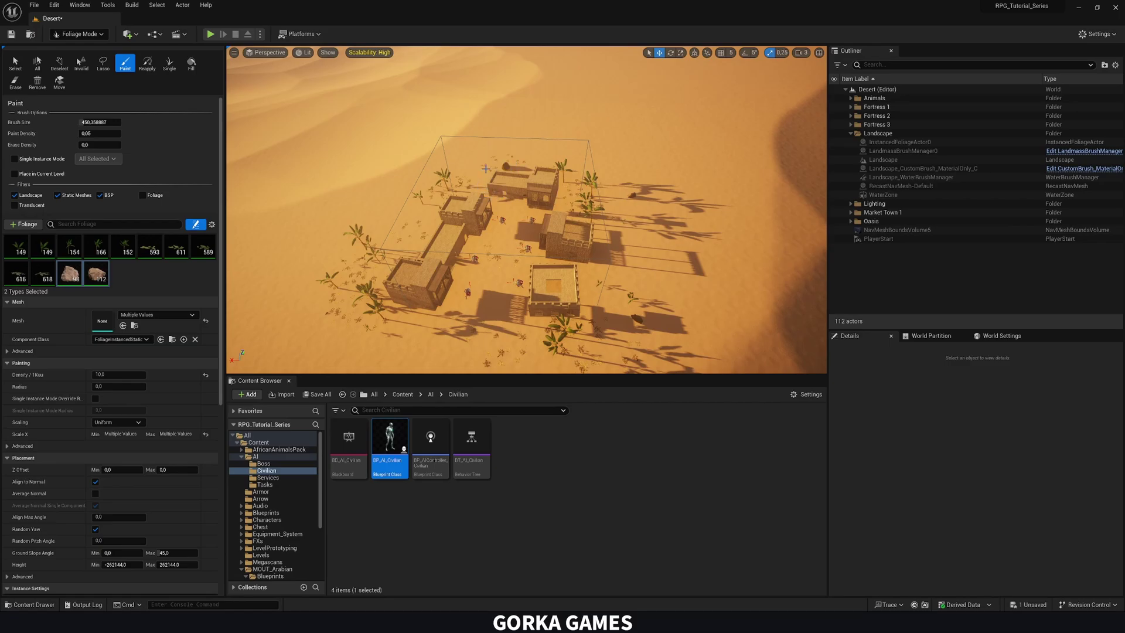
right_drag(481, 278, 515, 297)
click(515, 297)
Step: Deselect the foliage types, save the Desert level and return the editor to Selection mode
click(79, 34)
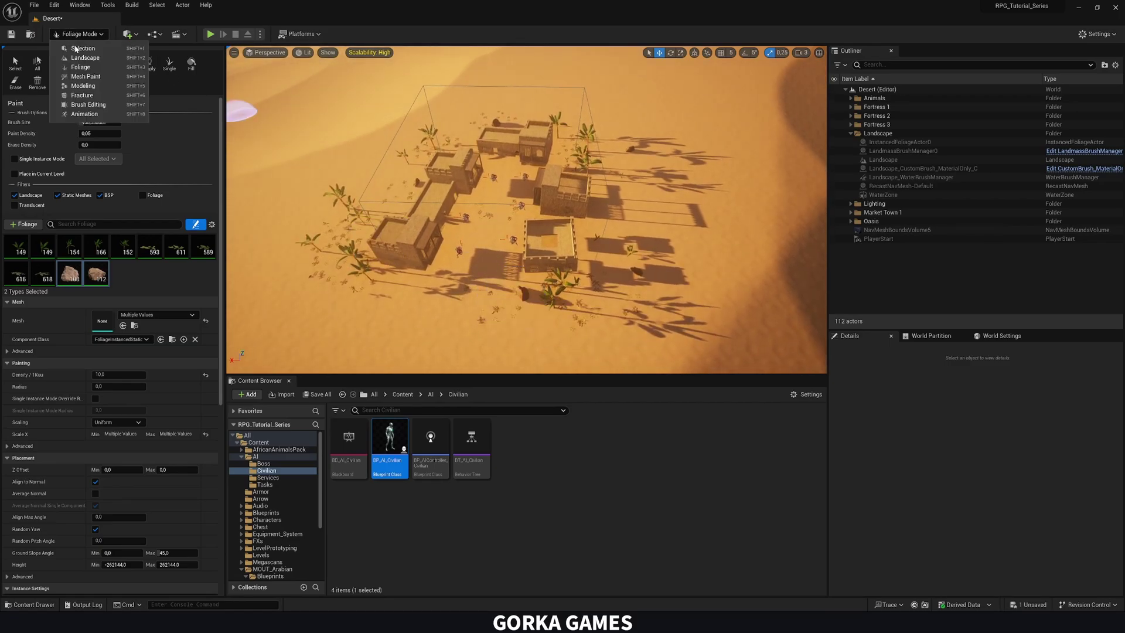
click(63, 268)
click(126, 276)
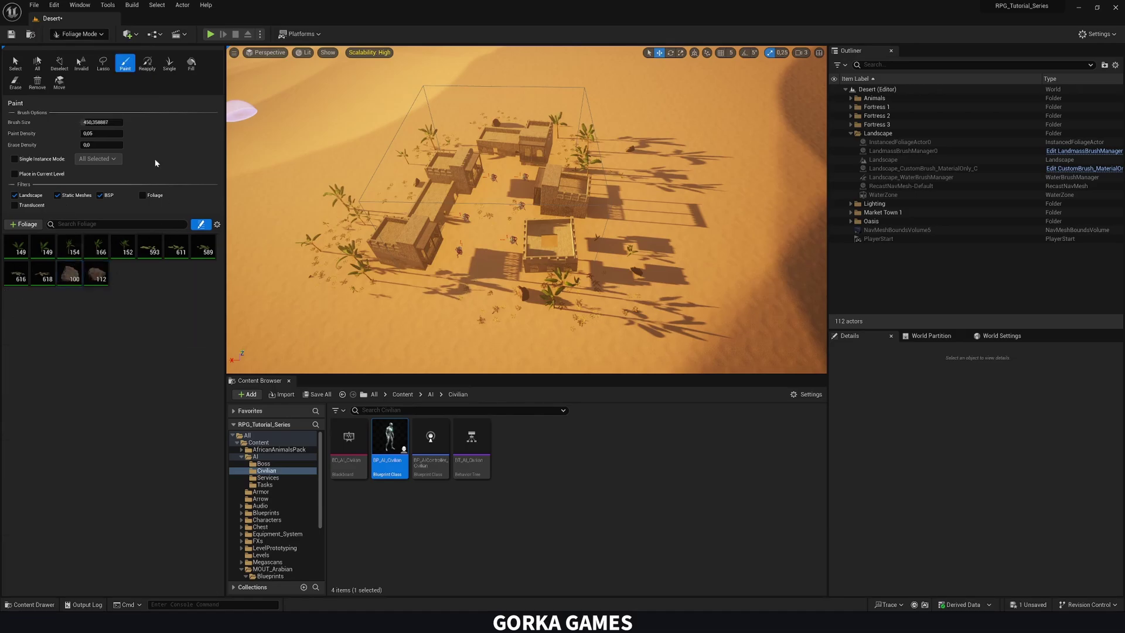
key(ctrl+s)
click(78, 35)
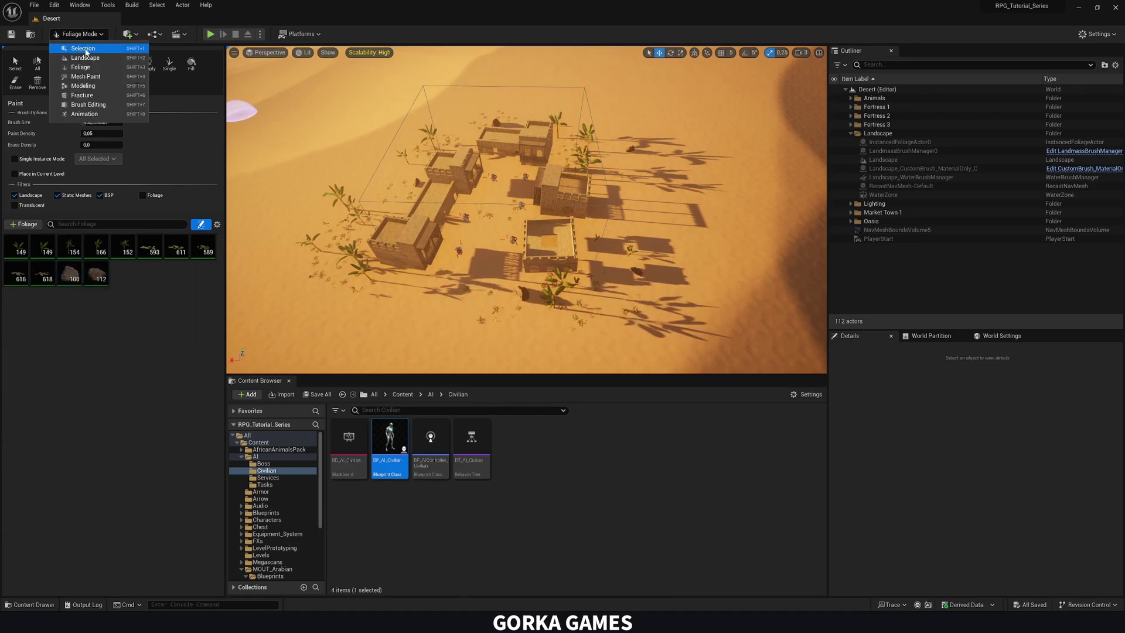
click(67, 48)
Step: Play-test the level from the sand beside the village, run through the decorated courtyard and end the session
scroll(334, 282, up, 3)
right_click(327, 291)
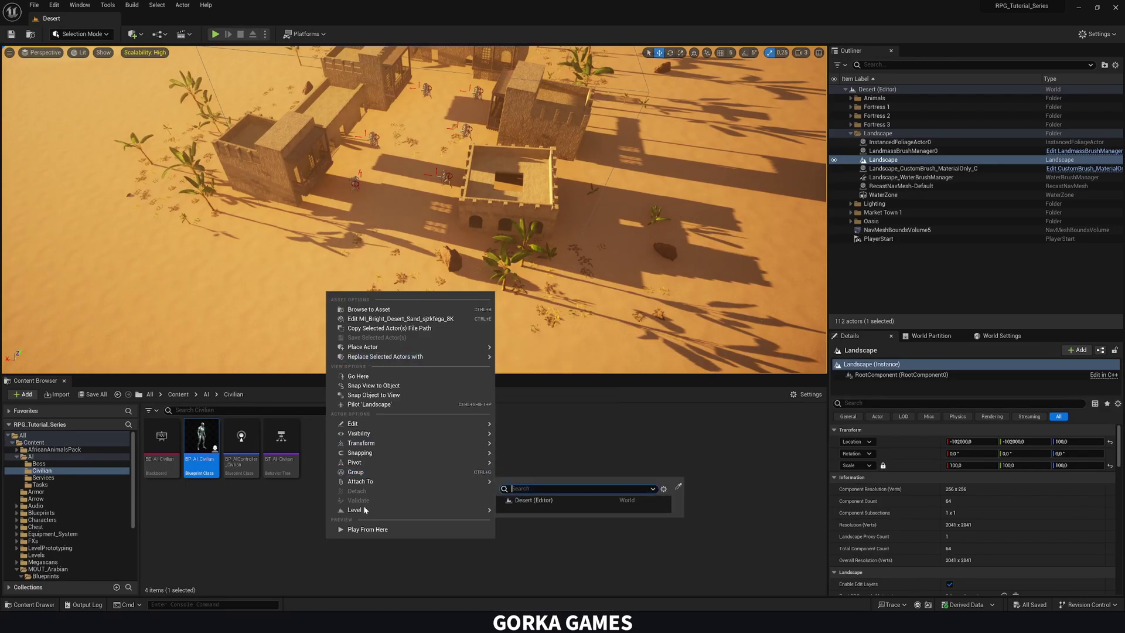
click(366, 530)
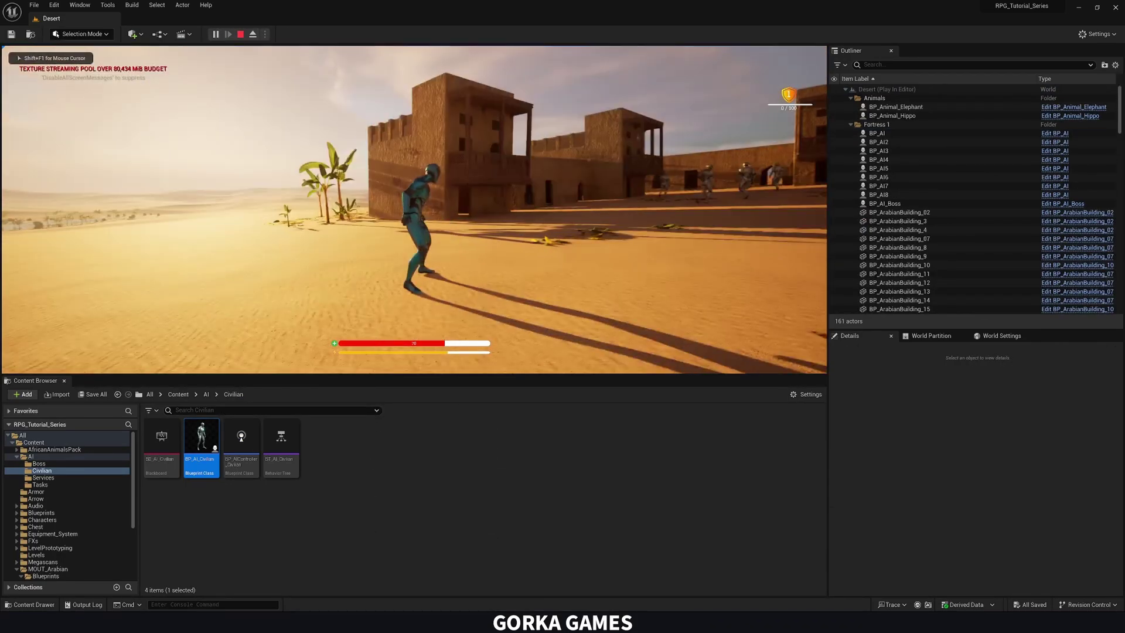
key(w)
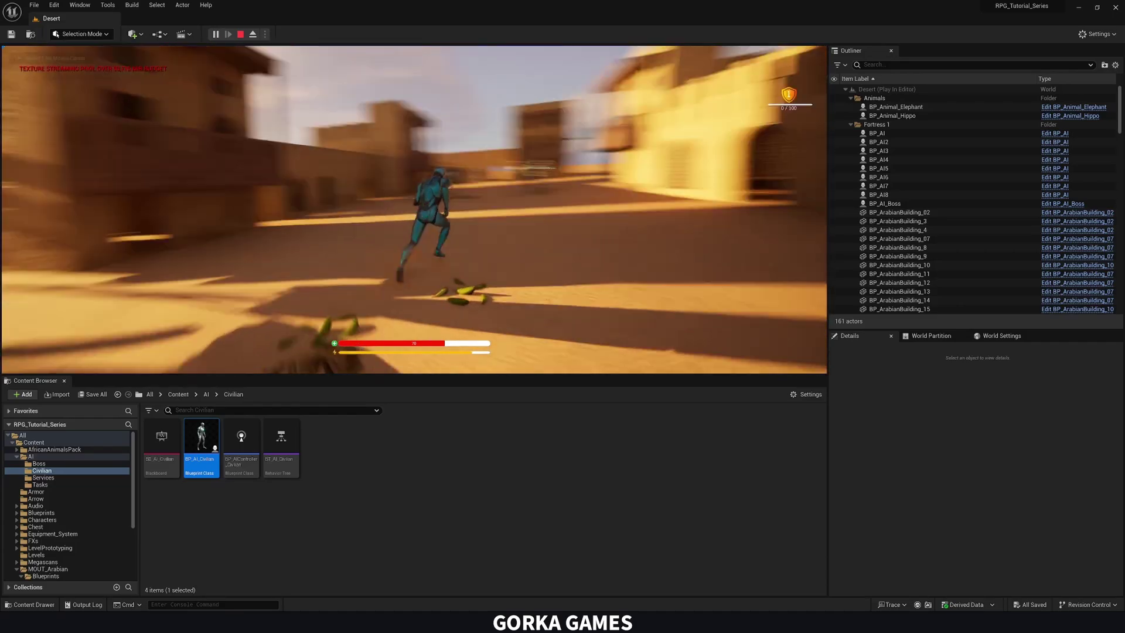
key(shift+F1)
key(Escape)
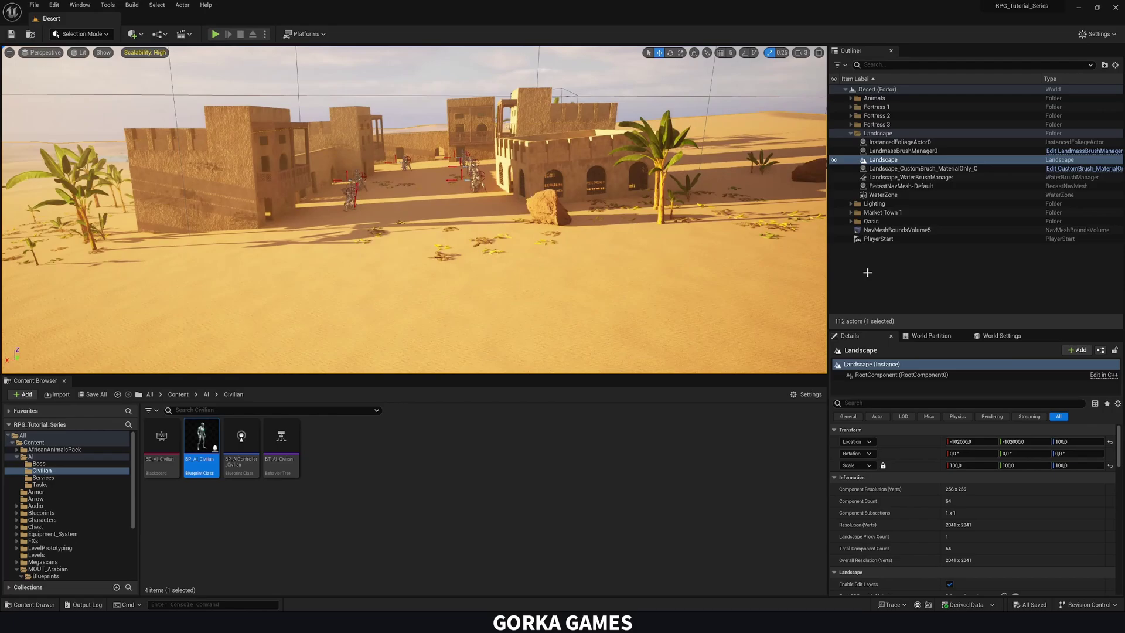
Step: Check which actors are grouped together in the Fortress 1 folder, collapsing the Landscape and Fortress 1 folders
click(868, 273)
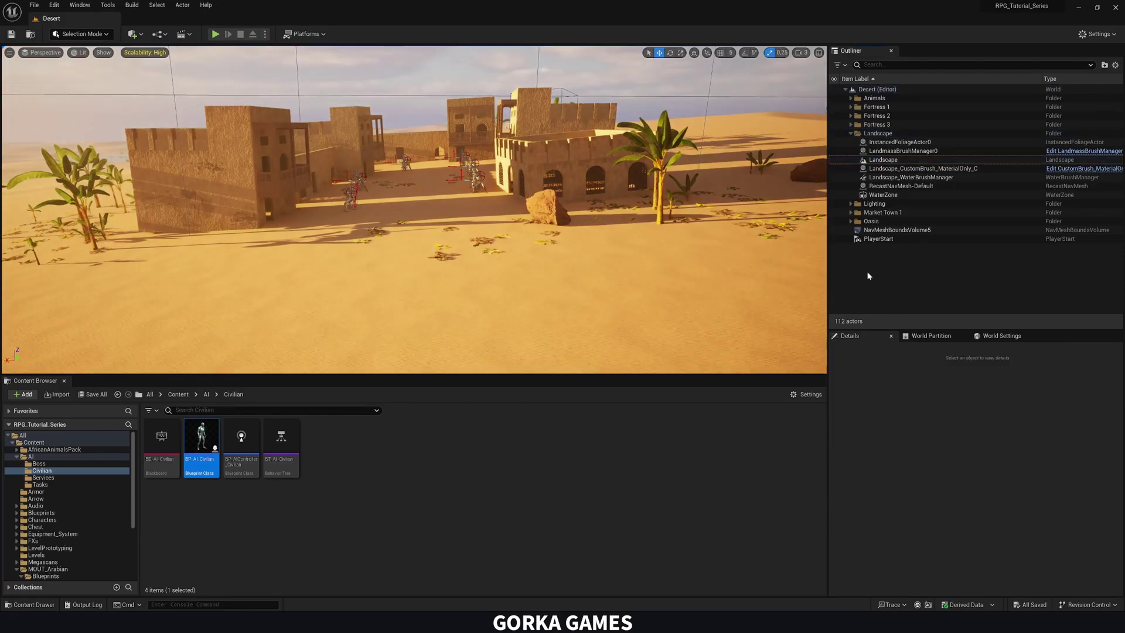
click(850, 133)
click(850, 107)
double_click(849, 108)
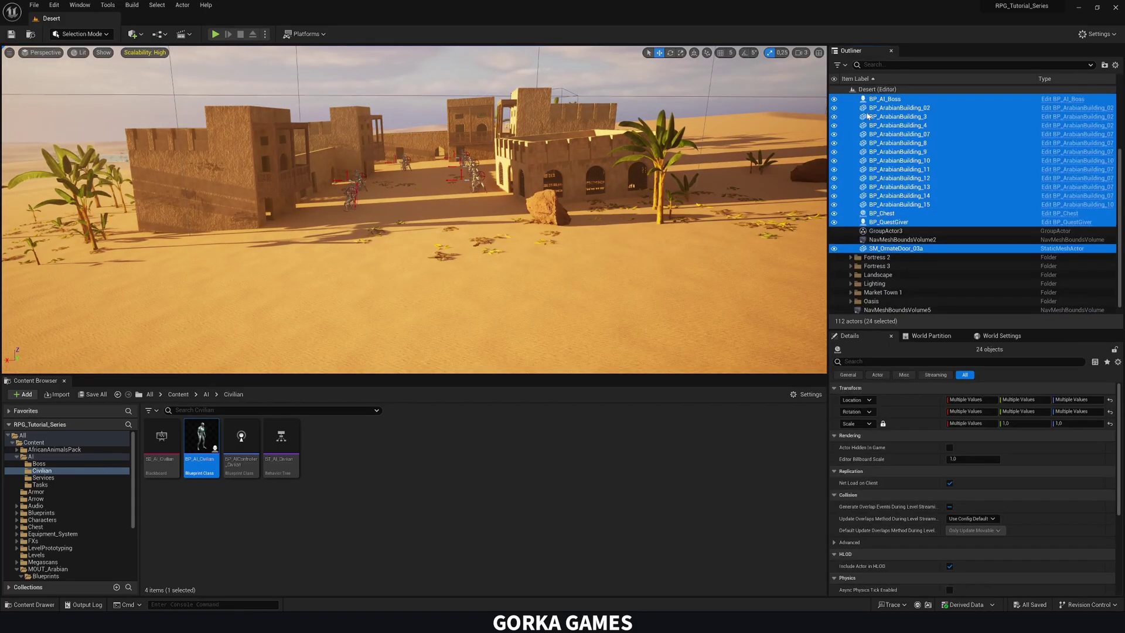
scroll(856, 112, up, 2)
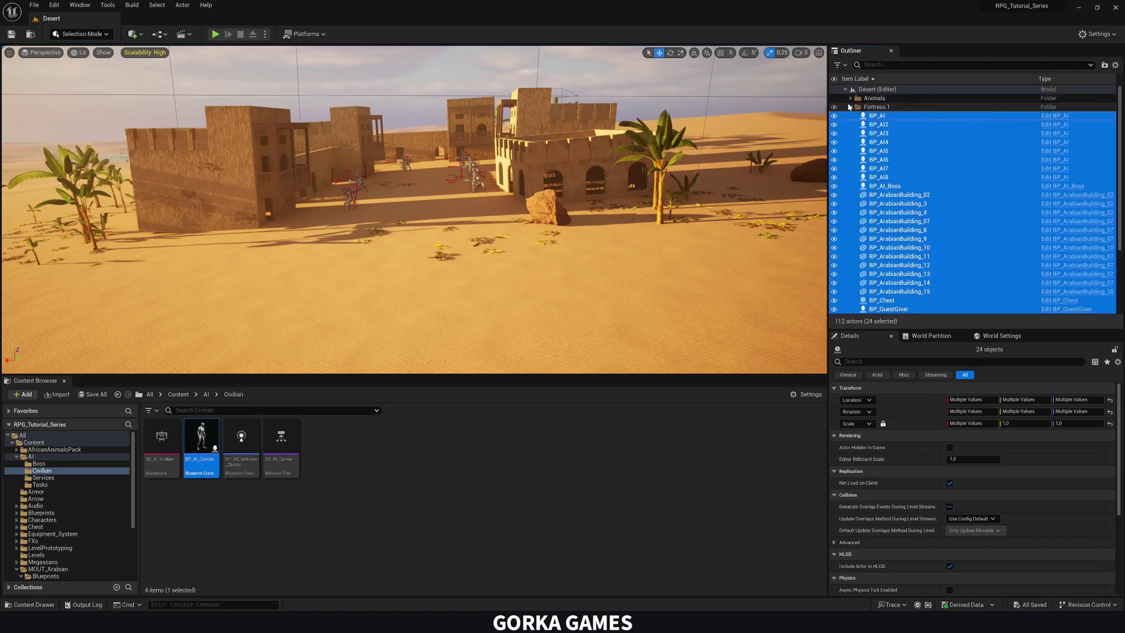
click(849, 107)
Step: Group all civilians and buildings in the Market Town 1 folder, from BP_AI_Civilian through BP_ArabianBuilding_41
right_drag(586, 206, 492, 205)
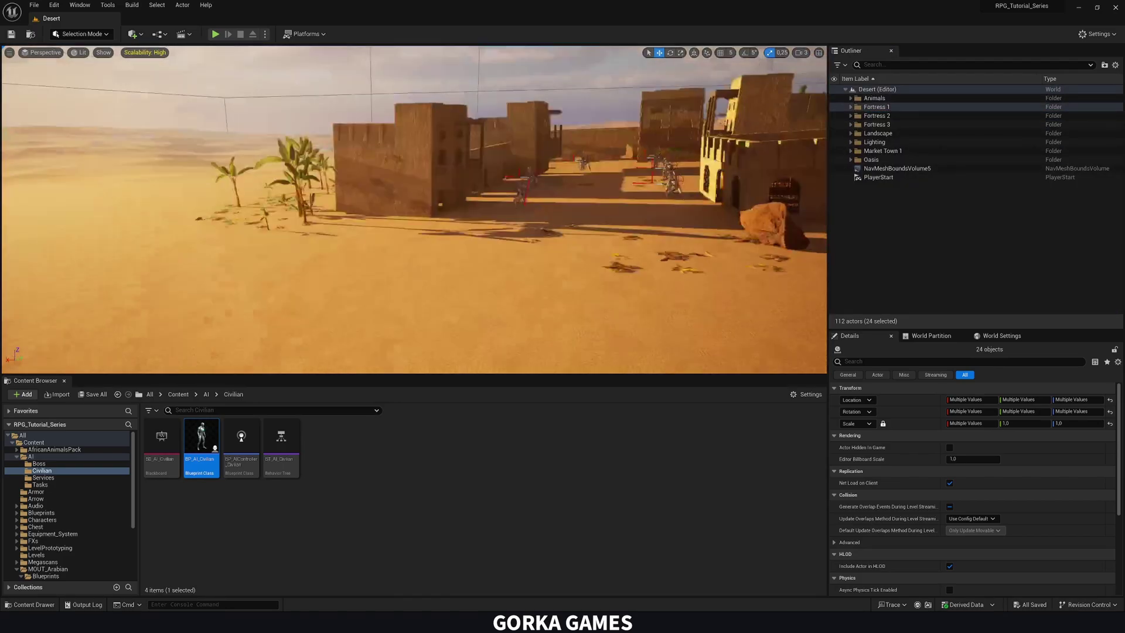
key(s)
key(e)
right_drag(557, 170, 732, 195)
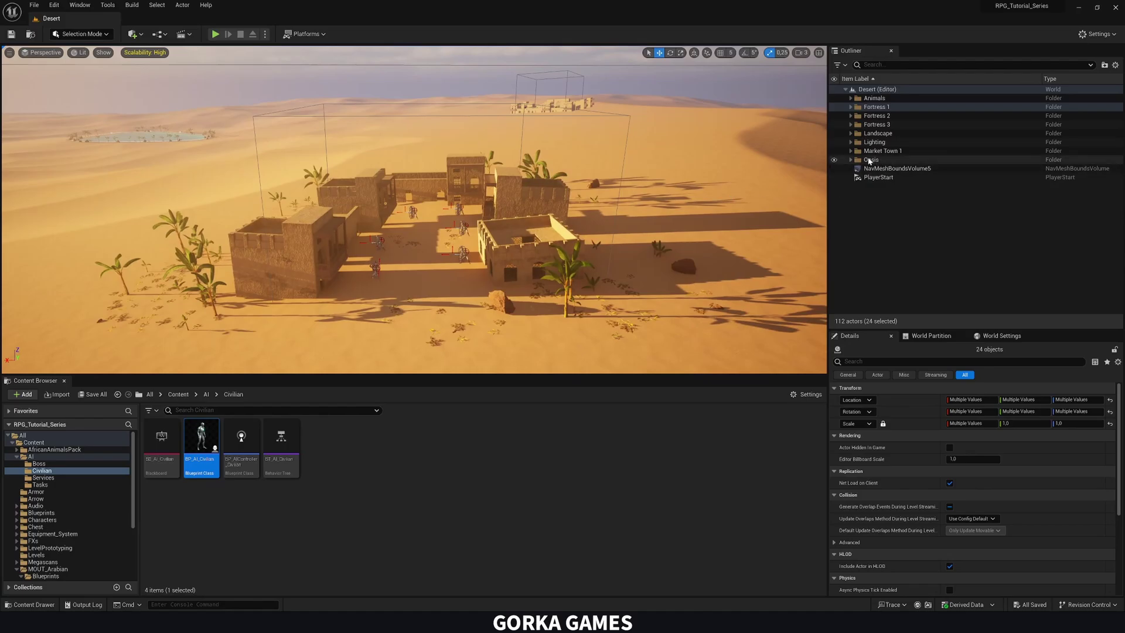
click(850, 150)
click(874, 159)
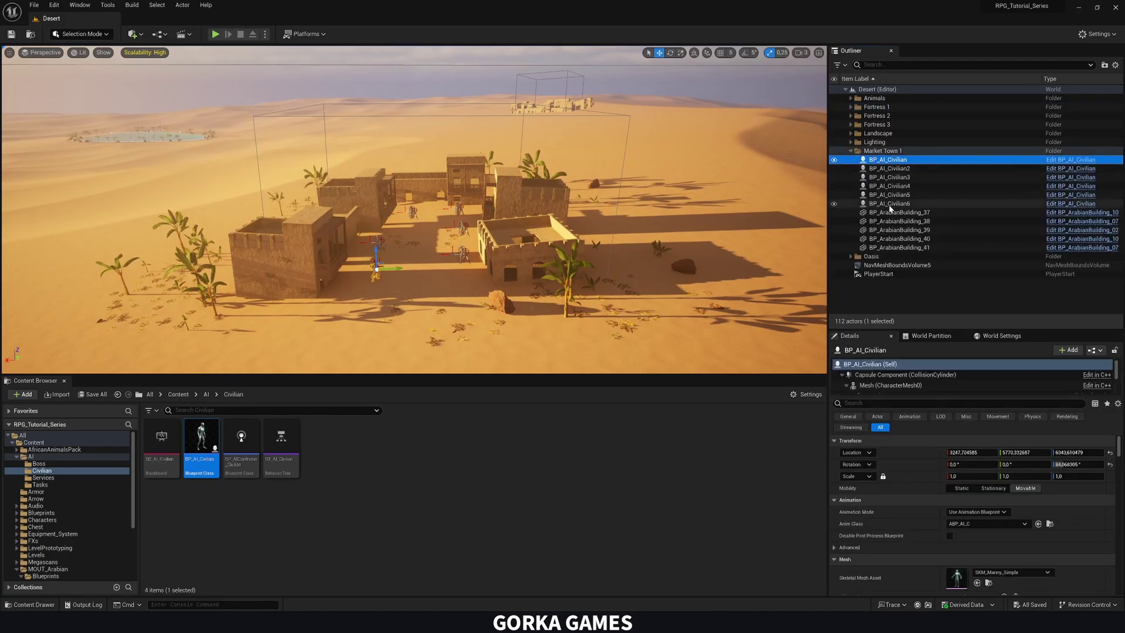
right_click(882, 153)
mouse_move(915, 191)
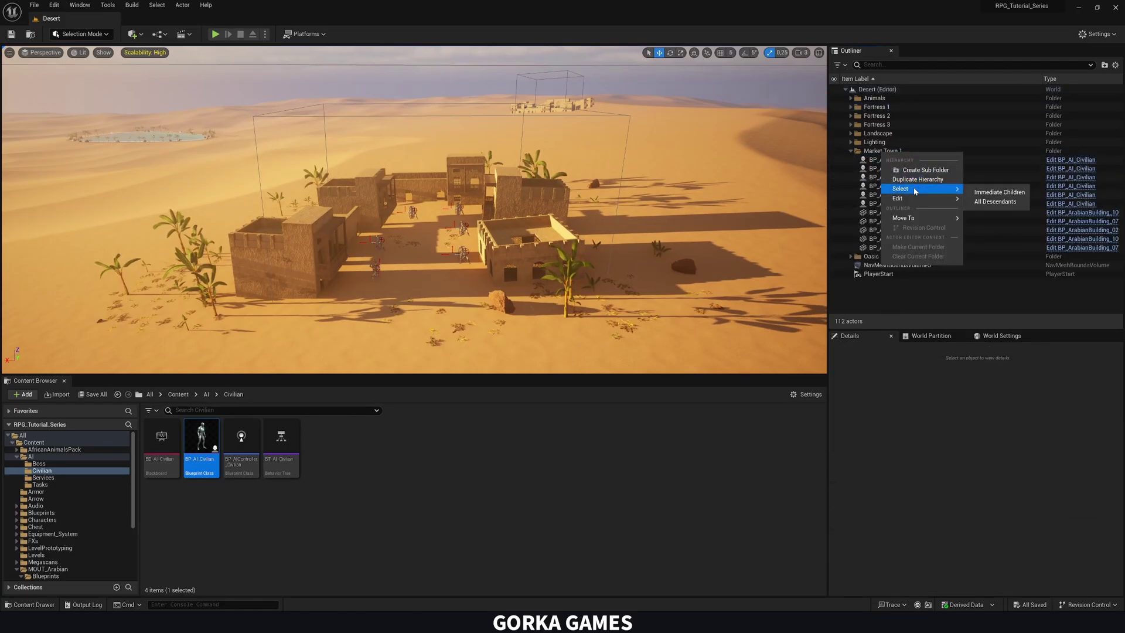
click(991, 197)
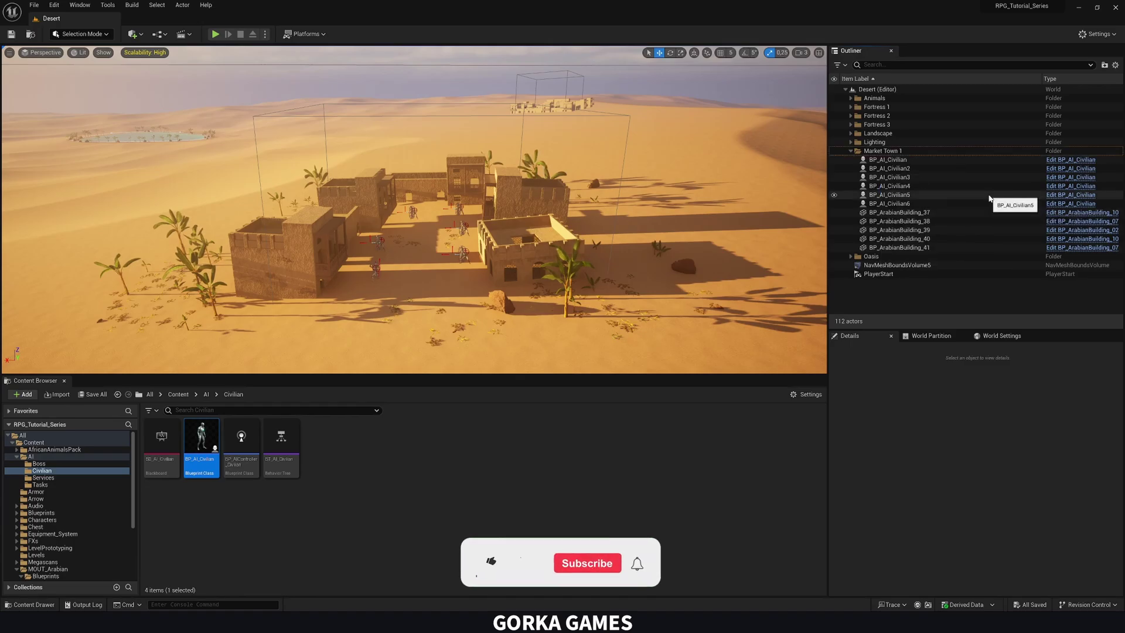
shift+click(891, 247)
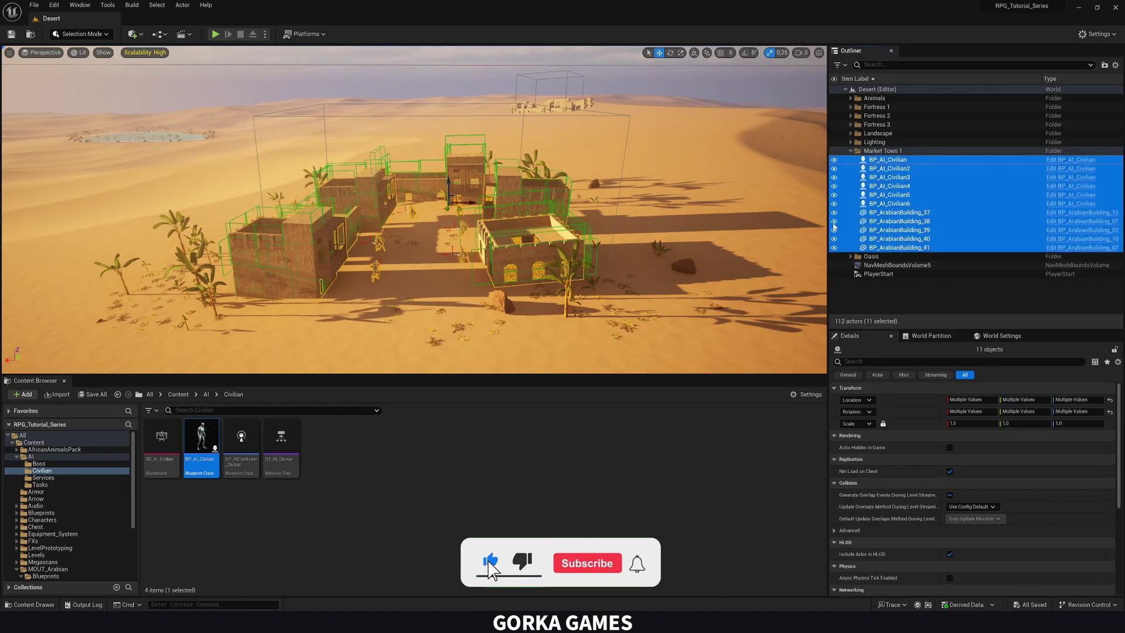
right_click(892, 210)
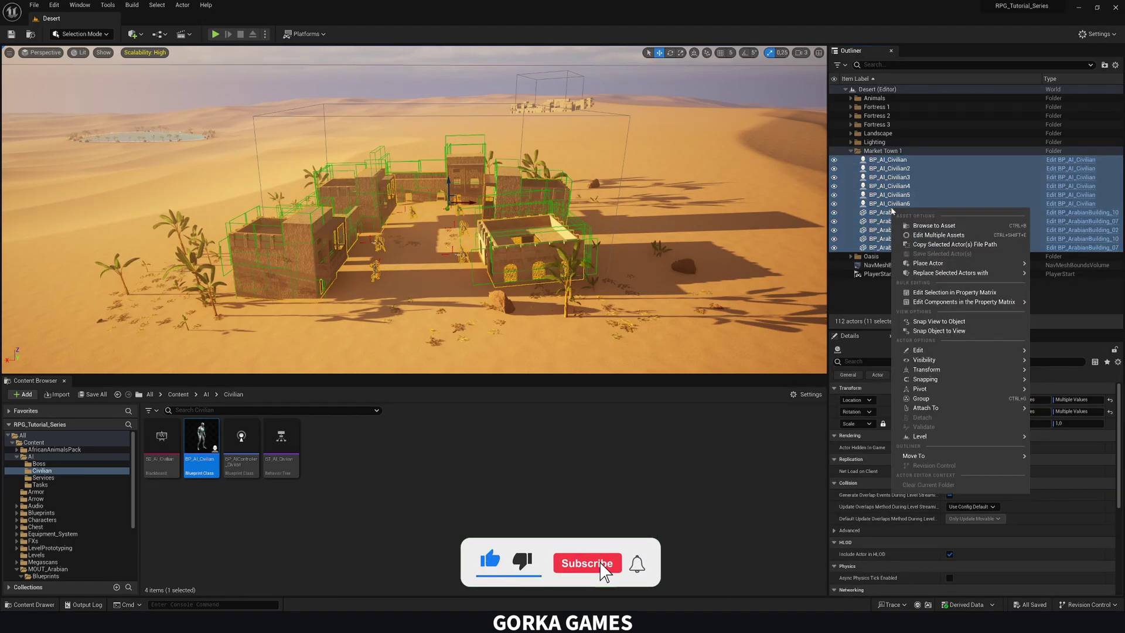
click(921, 398)
Step: Duplicate the Market Town 1 folder with its whole hierarchy of grouped civilians and buildings
click(897, 150)
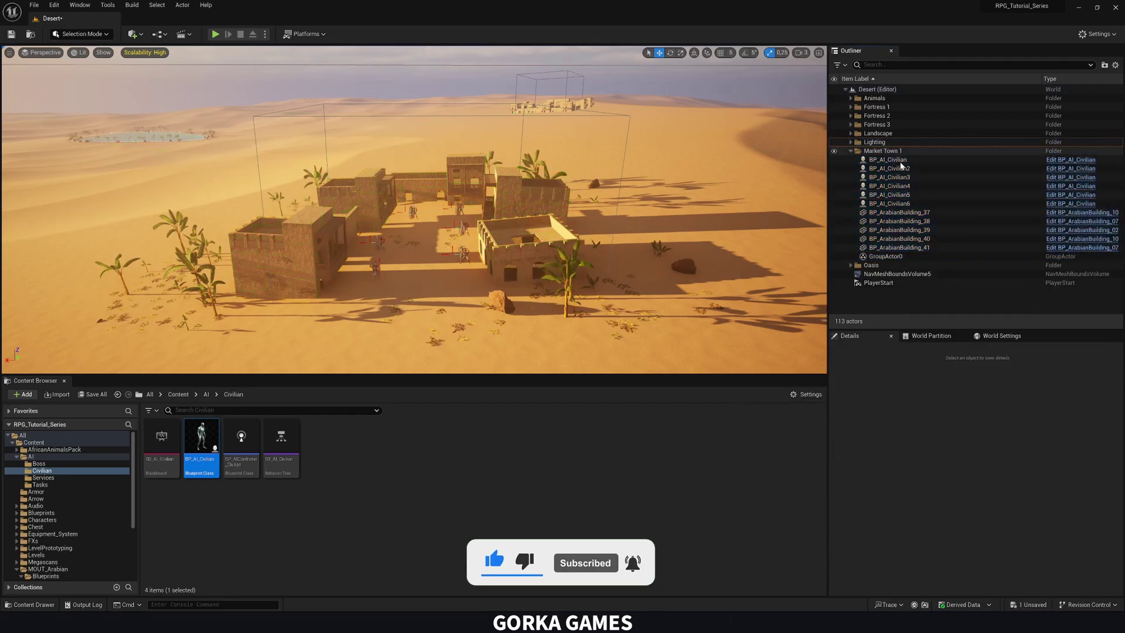
click(900, 161)
right_drag(413, 209, 413, 233)
key(s)
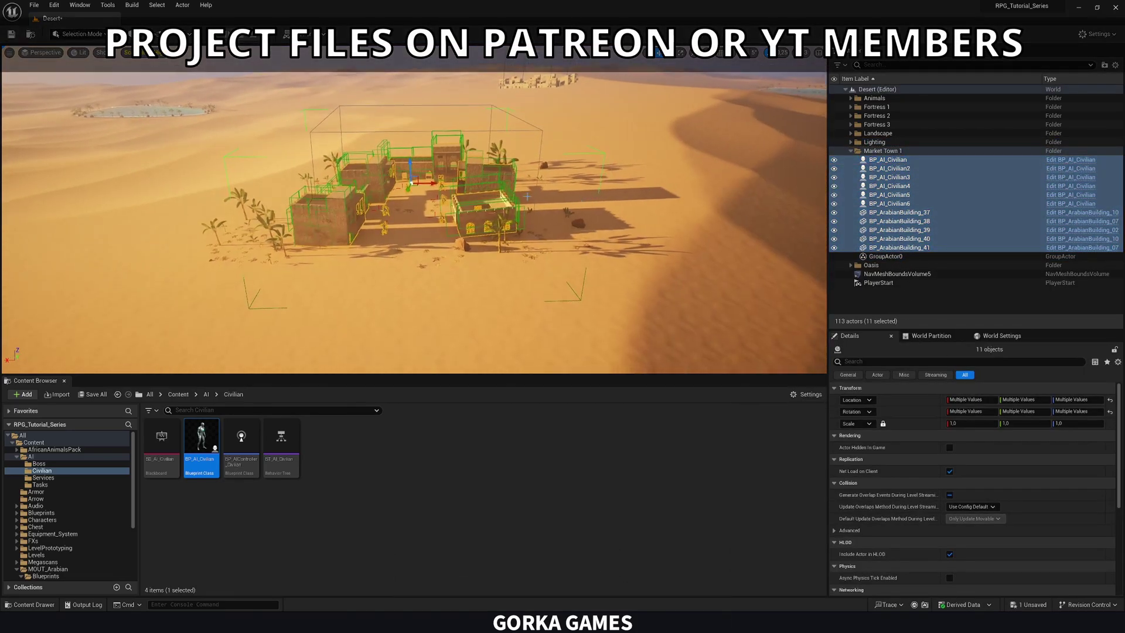
key(s)
right_drag(523, 193, 484, 196)
click(880, 152)
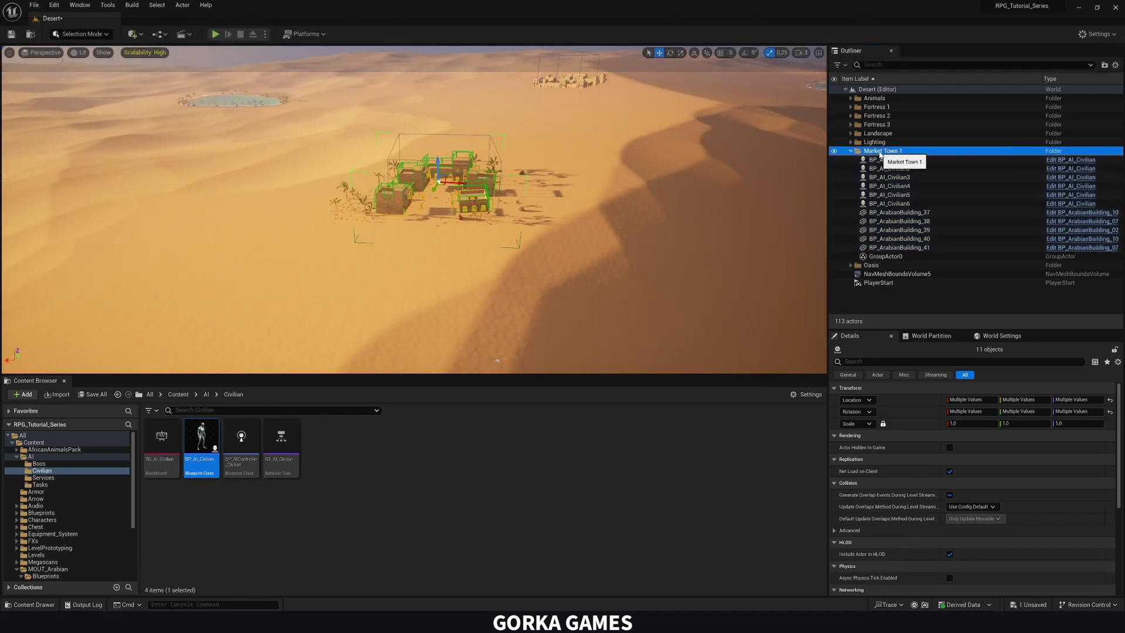
right_click(880, 152)
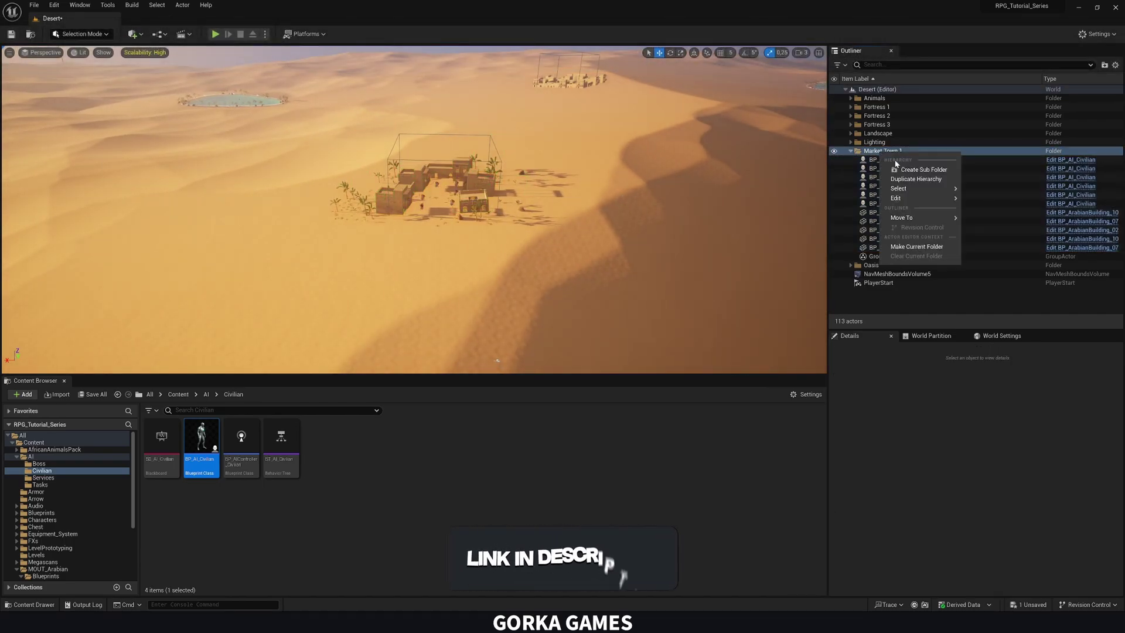
click(911, 178)
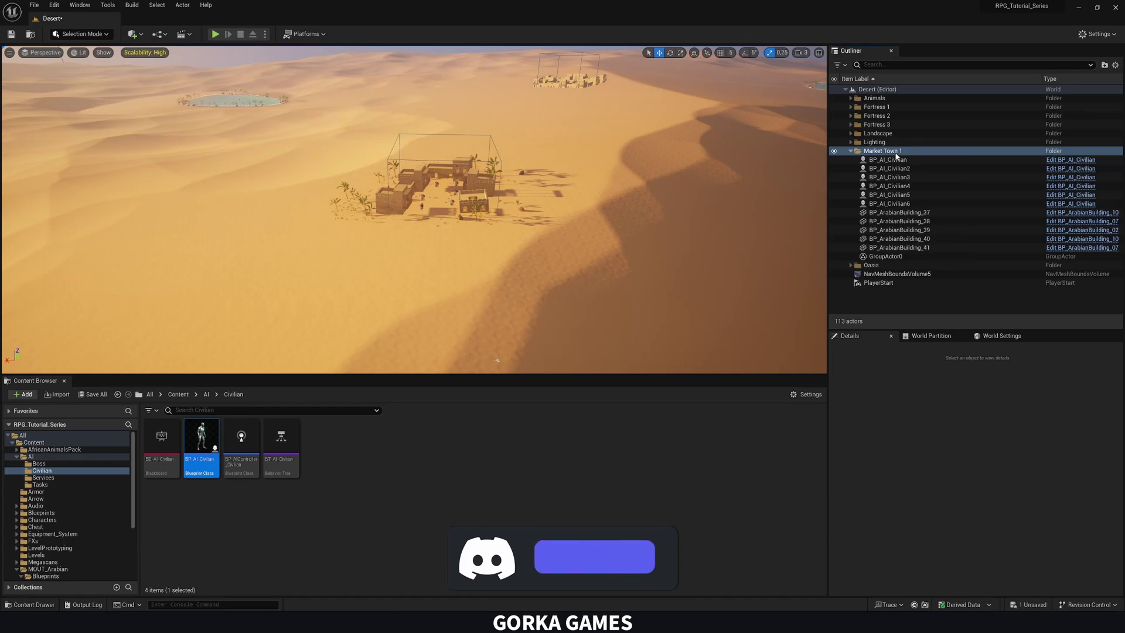
key(ctrl+d)
Step: Move the grouped Market Town 2 actors far across the desert to the dunes beyond the small oasis
click(898, 205)
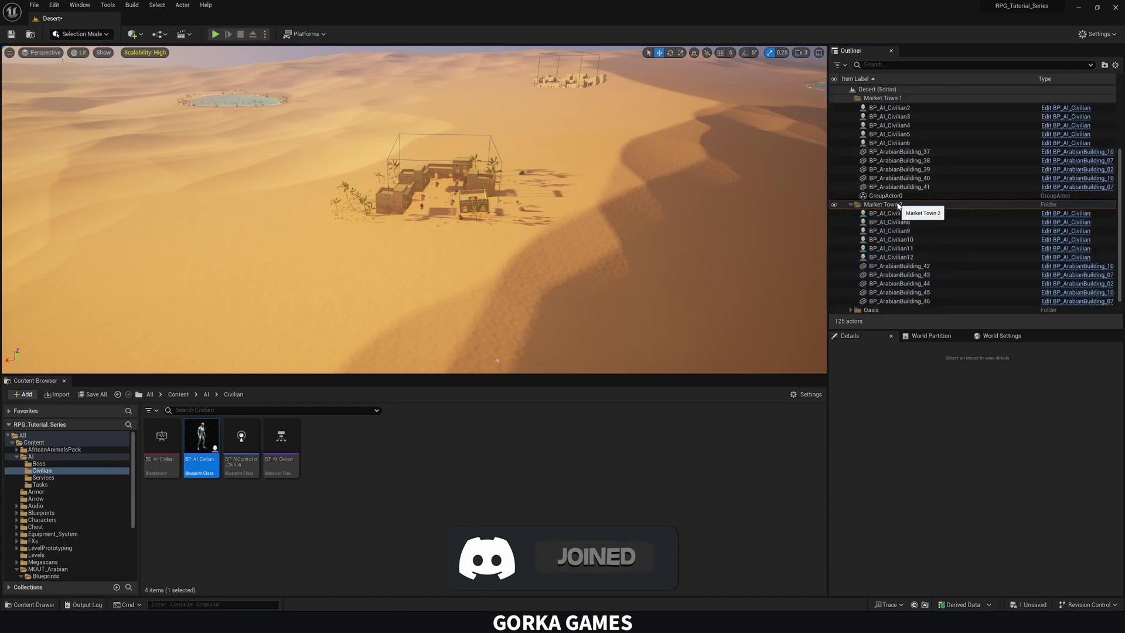
click(897, 217)
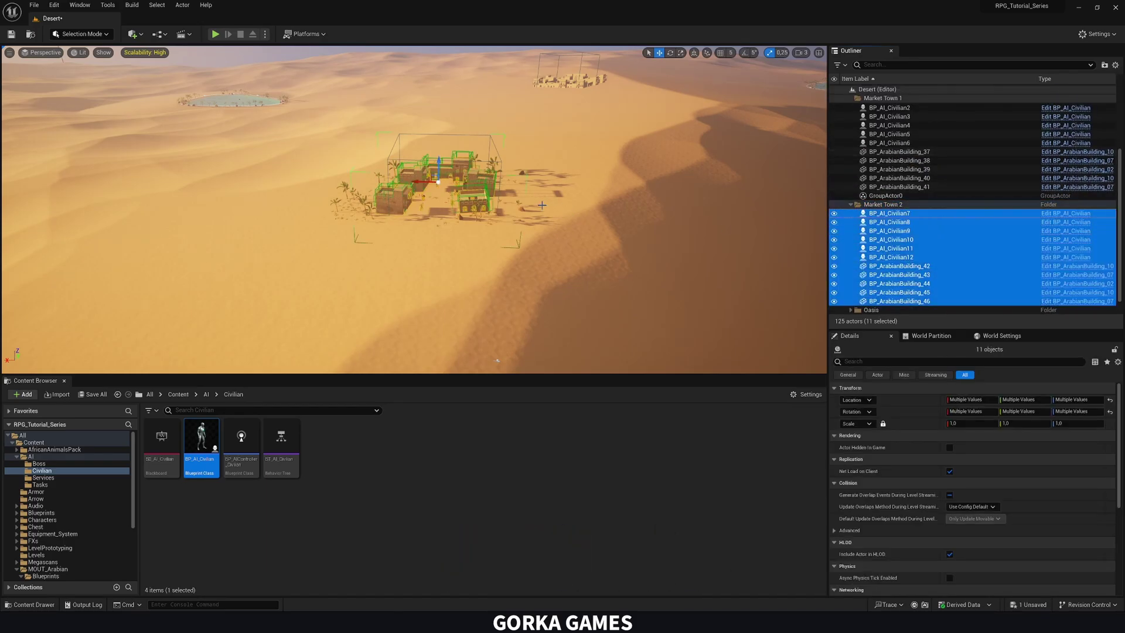
key(s)
right_drag(542, 205, 580, 209)
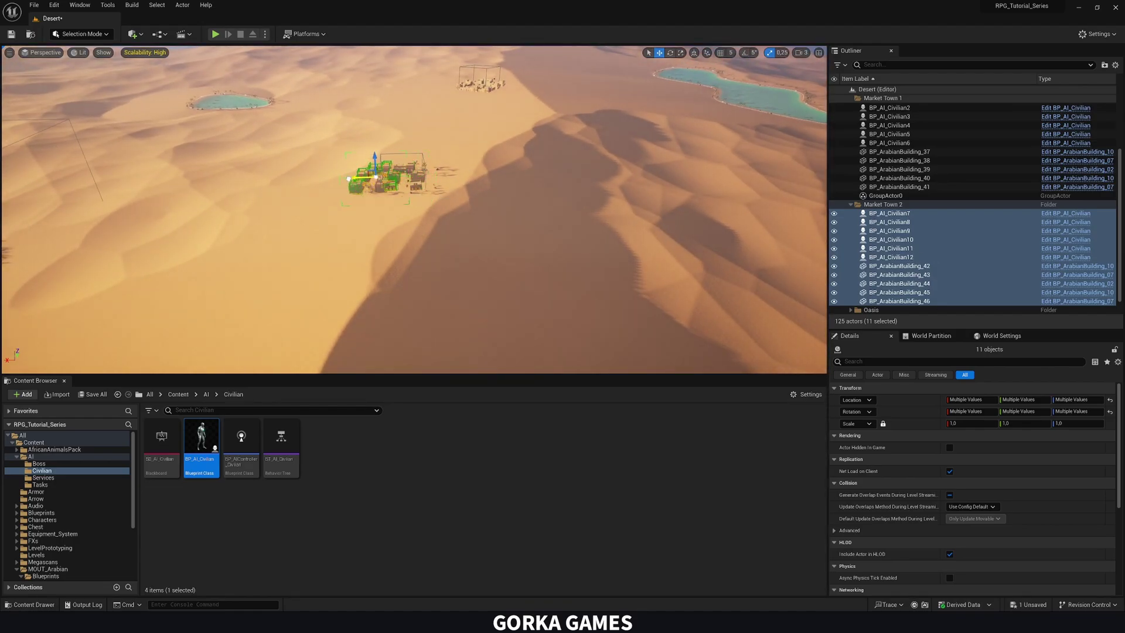
drag(363, 176, 348, 176)
right_drag(300, 178, 310, 212)
key(d)
right_drag(428, 234, 427, 265)
right_drag(338, 280, 289, 279)
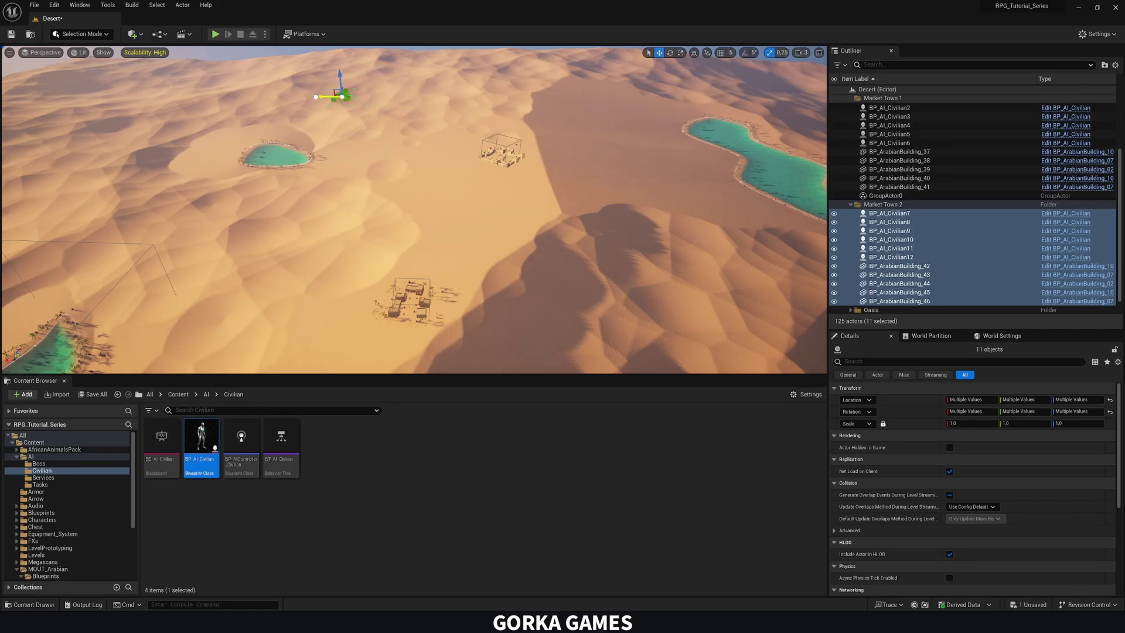
Step: Lower the floating Market Town 2 group onto the sand dunes beyond the oasis
key(w)
right_drag(316, 96, 234, 82)
scroll(315, 96, up, 4)
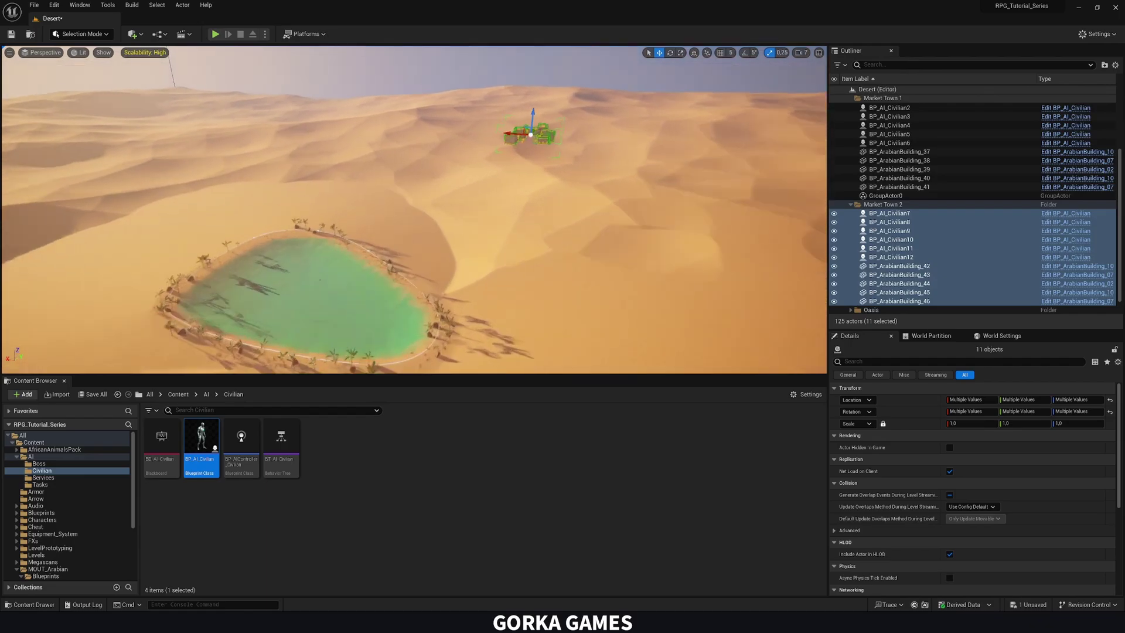
key(w)
right_drag(320, 280, 328, 258)
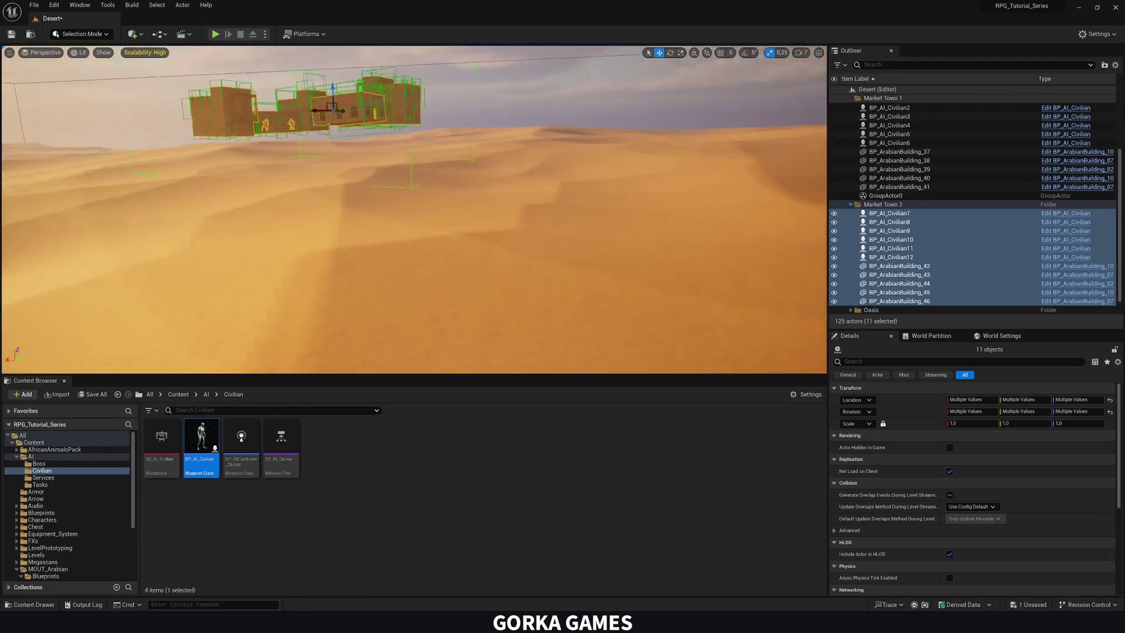
right_drag(410, 198, 401, 198)
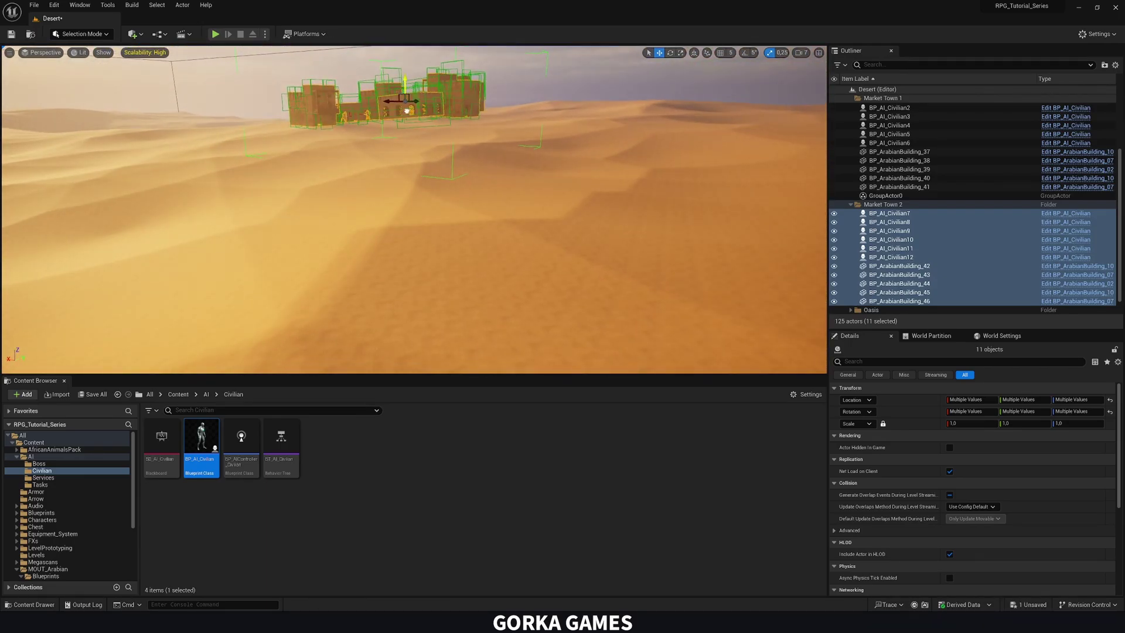
drag(406, 111, 322, 199)
Step: Raise the Market Town 2 group slightly to fit its buildings and civilians to the sand surface
key(w)
right_drag(413, 198, 443, 217)
scroll(413, 209, down, 1)
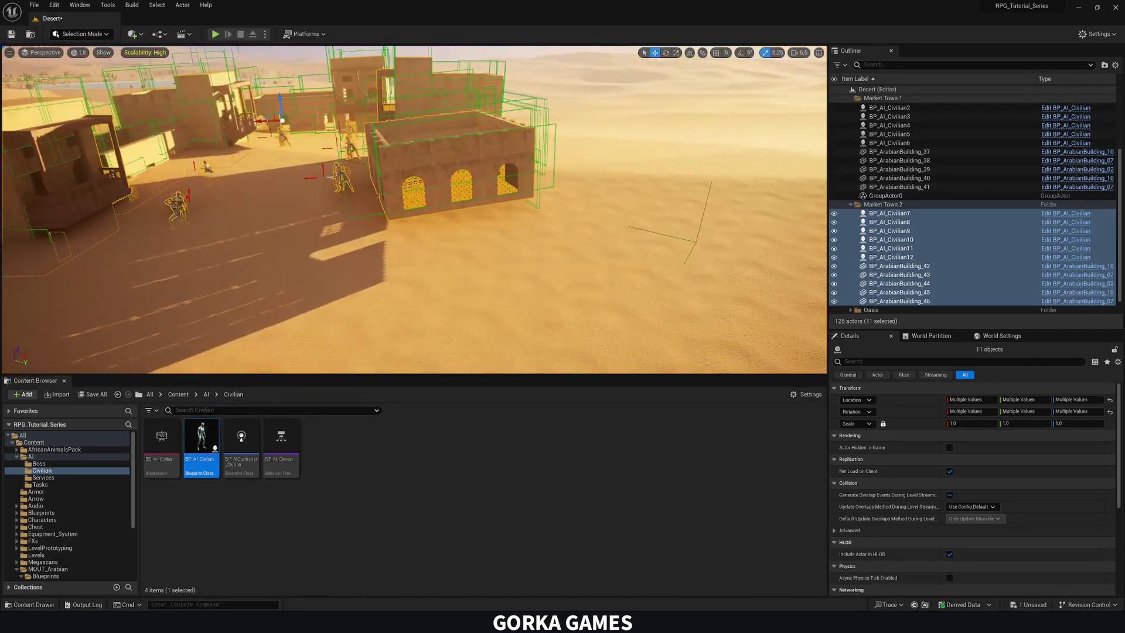
drag(281, 96, 280, 86)
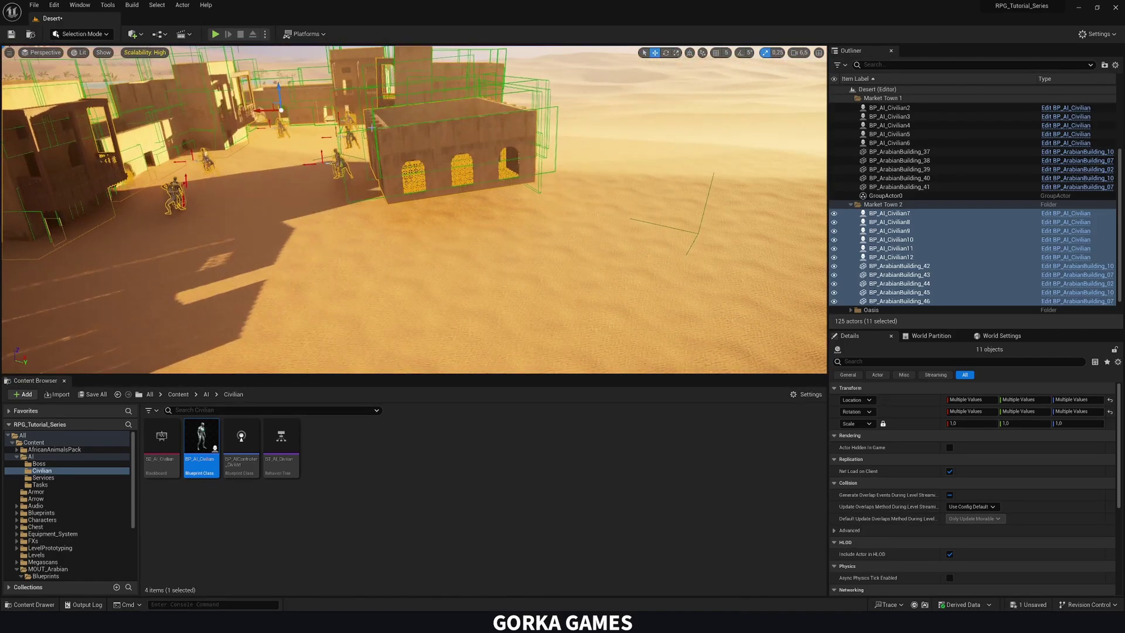
Step: Ungroup the selected Market Town 2 civilians and buildings, and collapse the Market Town 1 folder
right_click(930, 266)
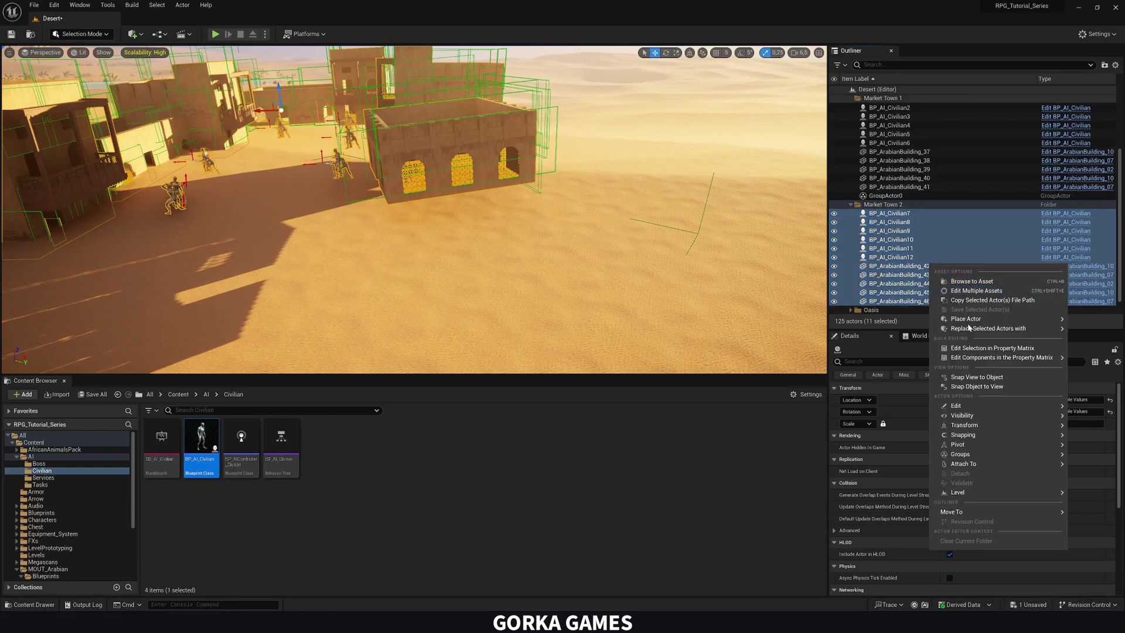
mouse_move(969, 457)
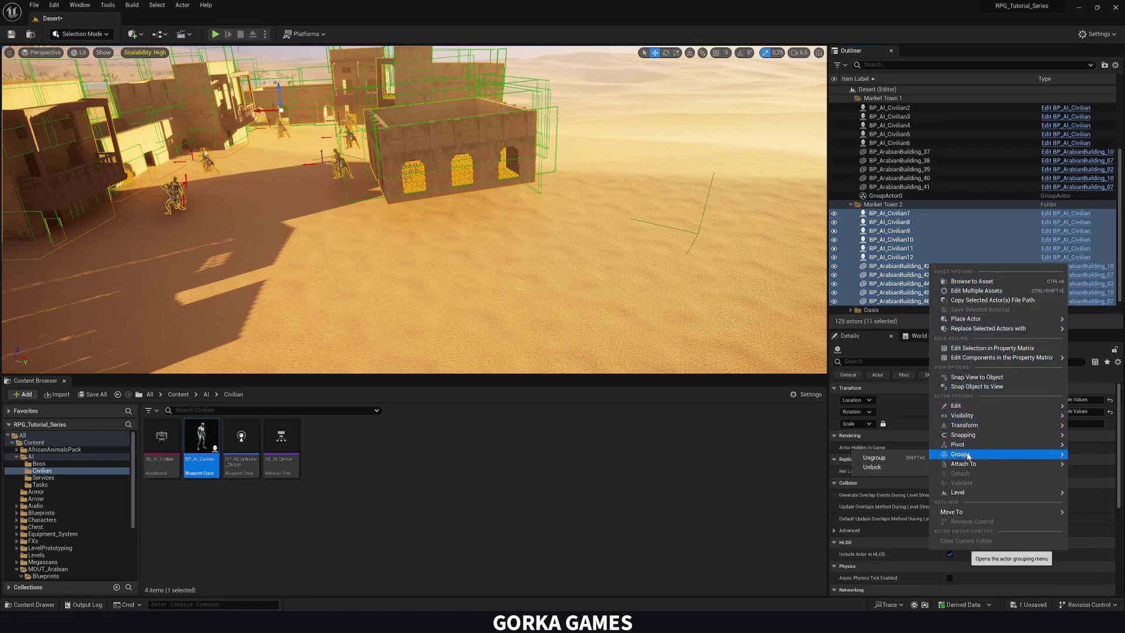
click(899, 458)
click(888, 213)
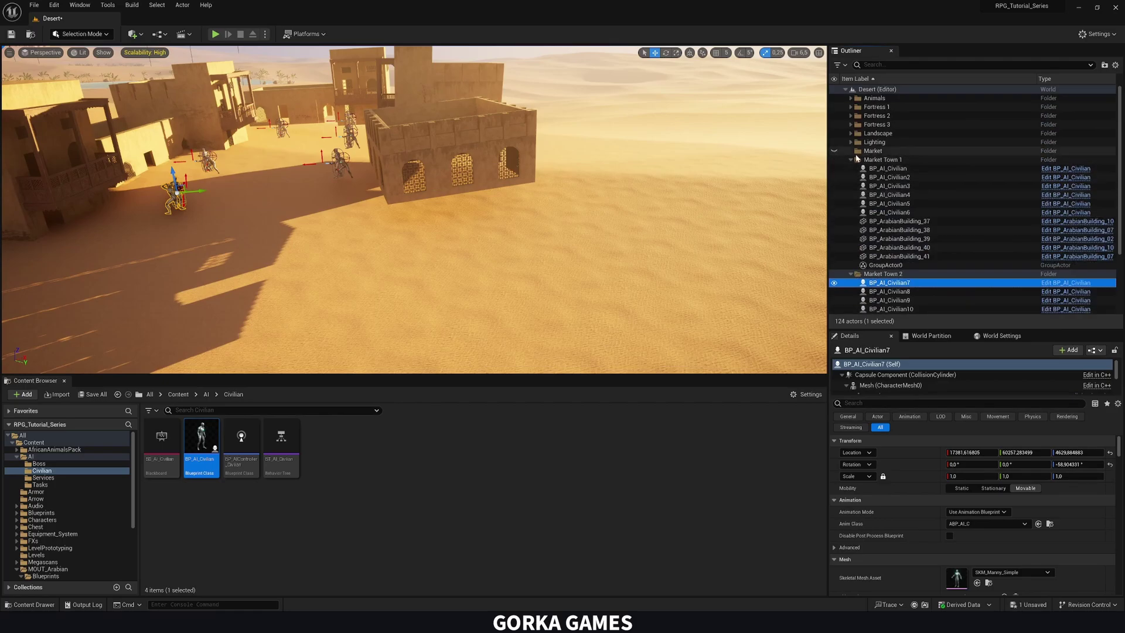
click(851, 160)
double_click(889, 195)
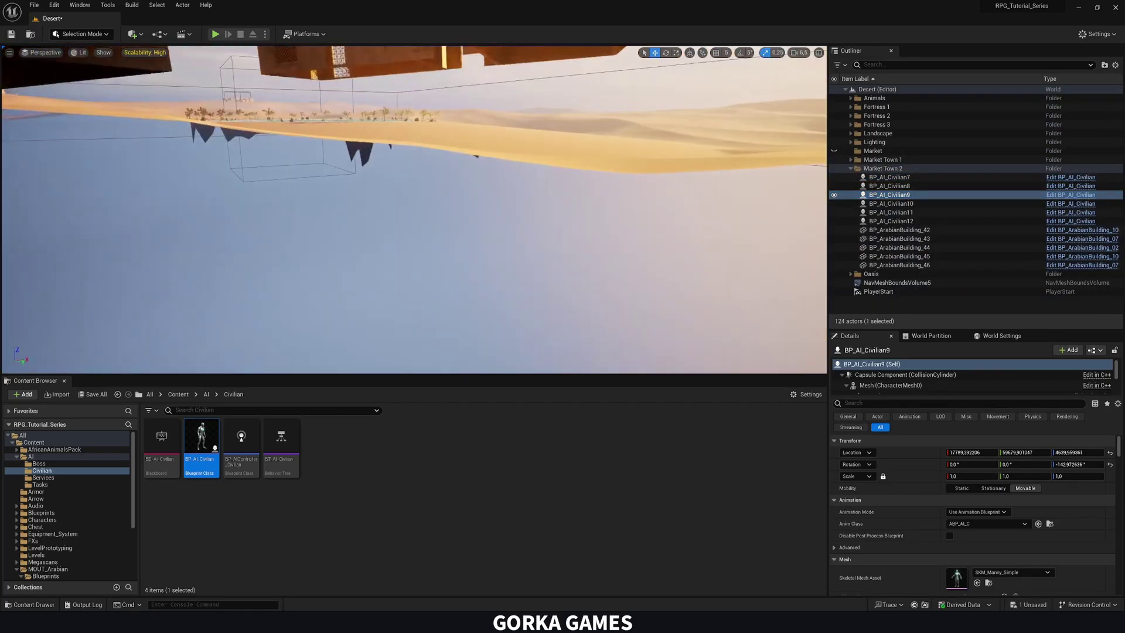
Step: Lower BP_ArabianBuilding_44 into the sand and adjust its tilt to follow the slope of the dune
right_drag(414, 209, 413, 252)
click(419, 194)
right_drag(419, 193, 246, 164)
scroll(414, 209, down, 3)
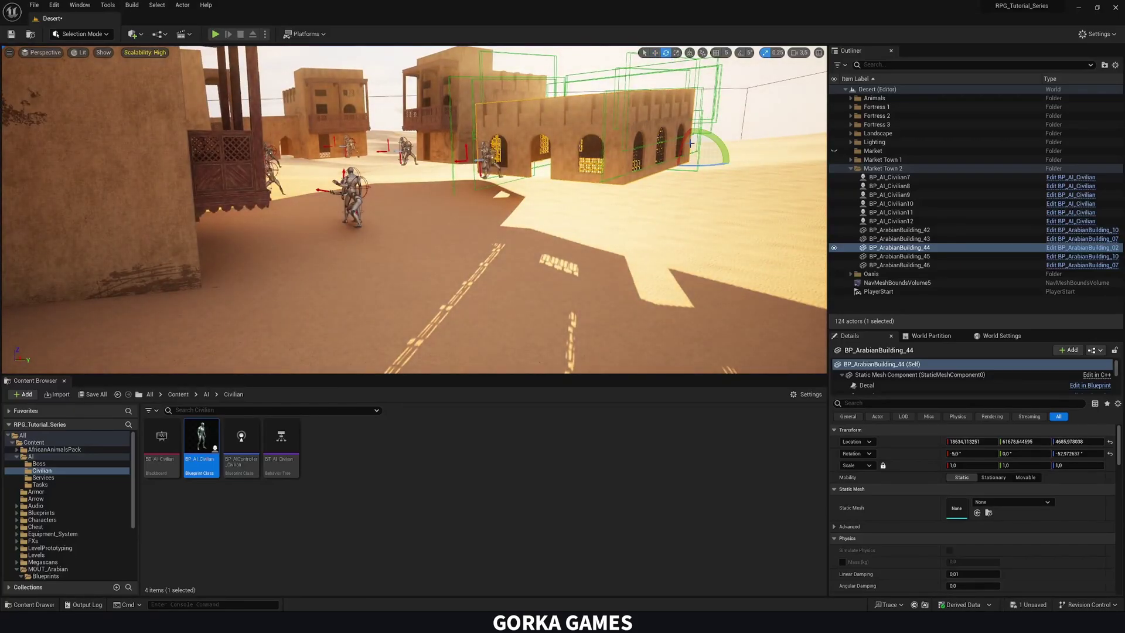
drag(691, 142, 691, 166)
right_drag(690, 166, 820, 168)
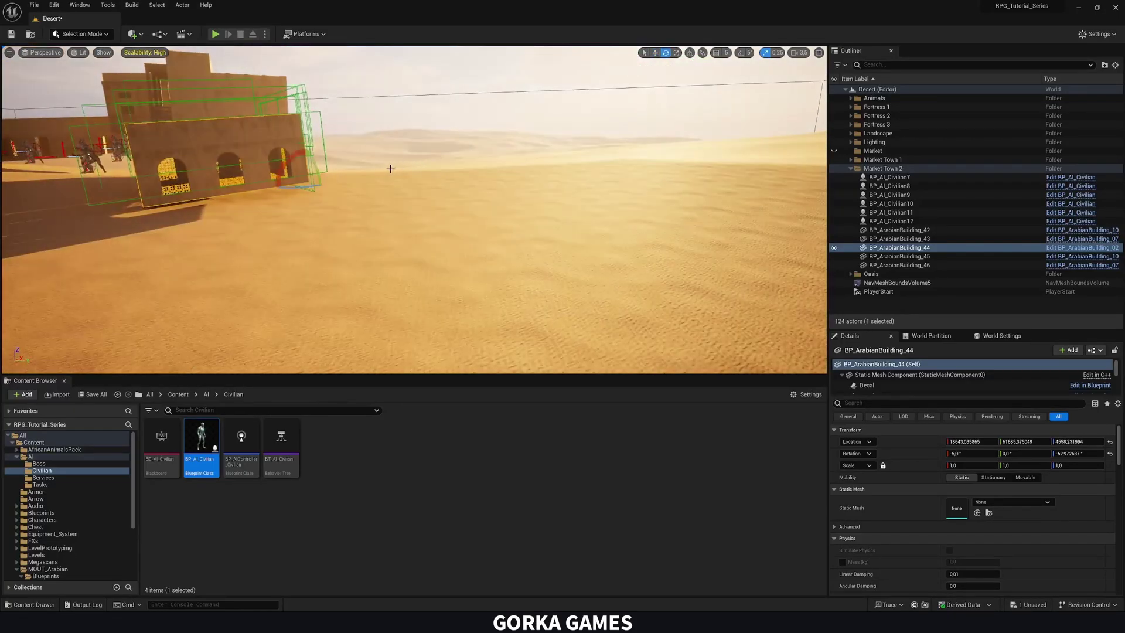
key(e)
drag(290, 160, 305, 180)
right_drag(305, 181, 215, 176)
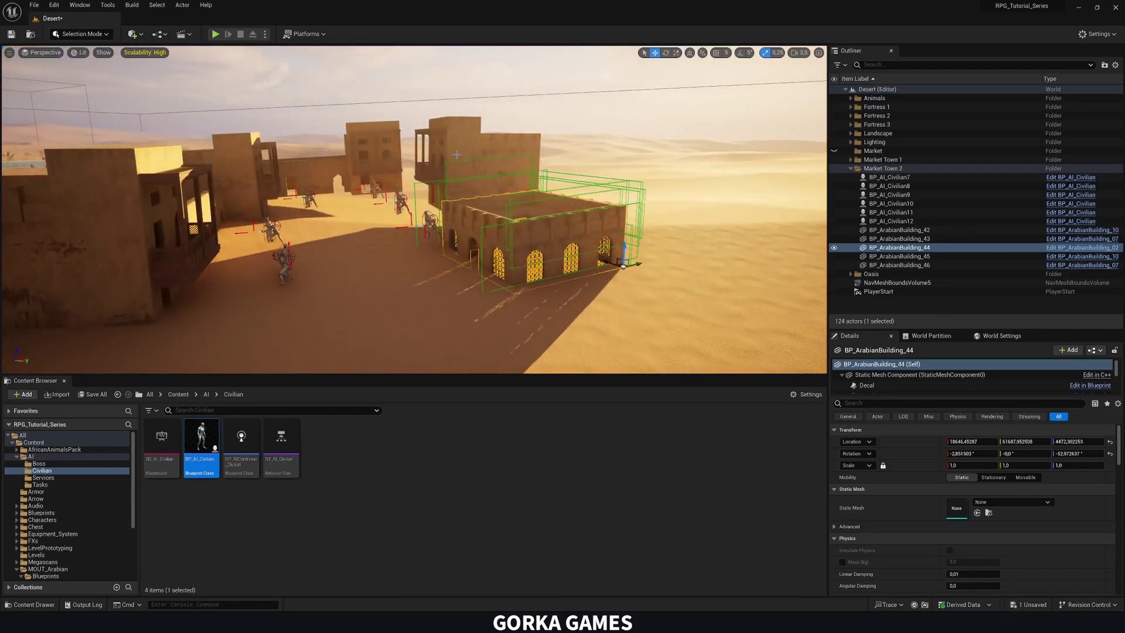
Step: Lower the balcony building behind BP_ArabianBuilding_44 so its base meets the sand
click(449, 178)
mouse_move(449, 178)
right_down()
mouse_move(435, 198)
mouse_move(462, 172)
right_up()
key(w)
drag(449, 178, 448, 204)
Step: Tilt BP_ArabianBuilding_46 at the far end of the courtyard and lower it onto the sand
click(300, 140)
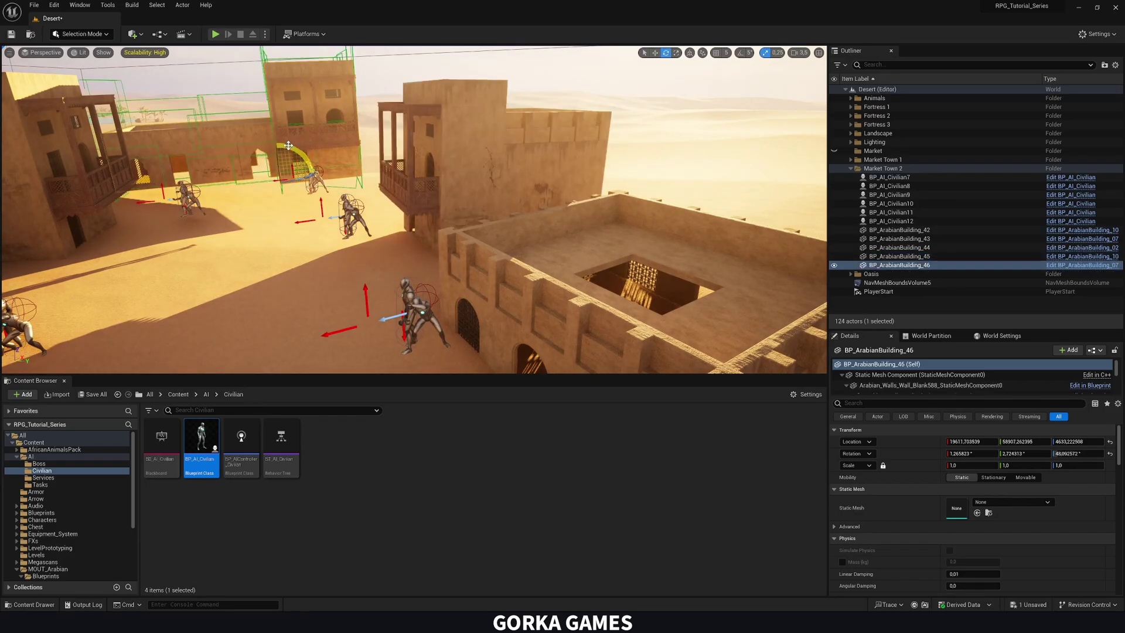
drag(282, 154, 278, 174)
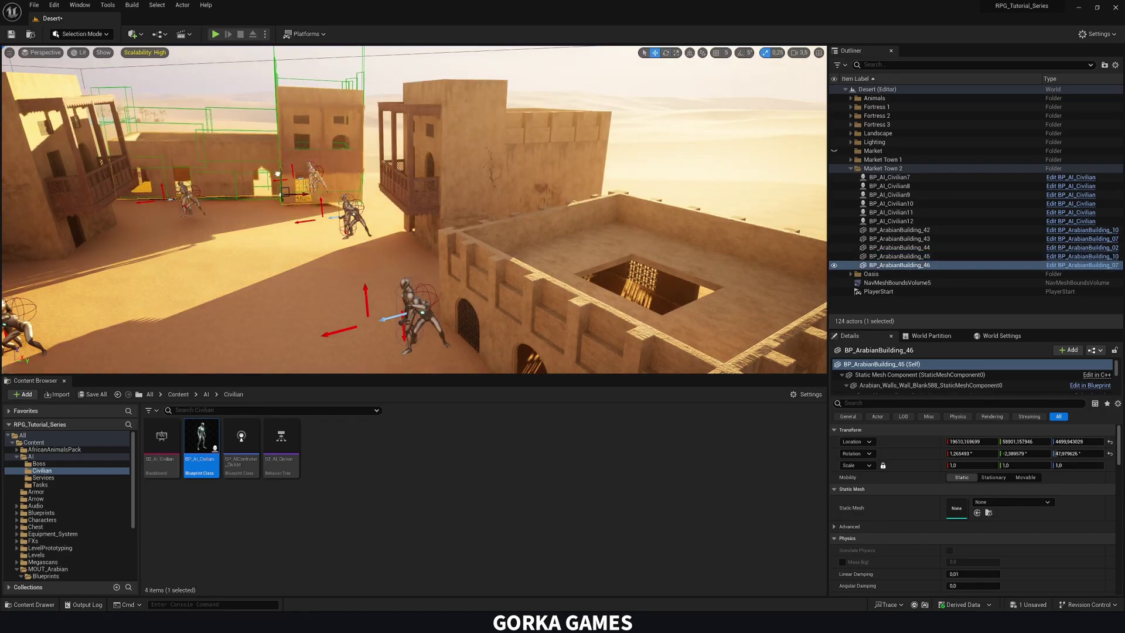
right_drag(279, 177, 229, 189)
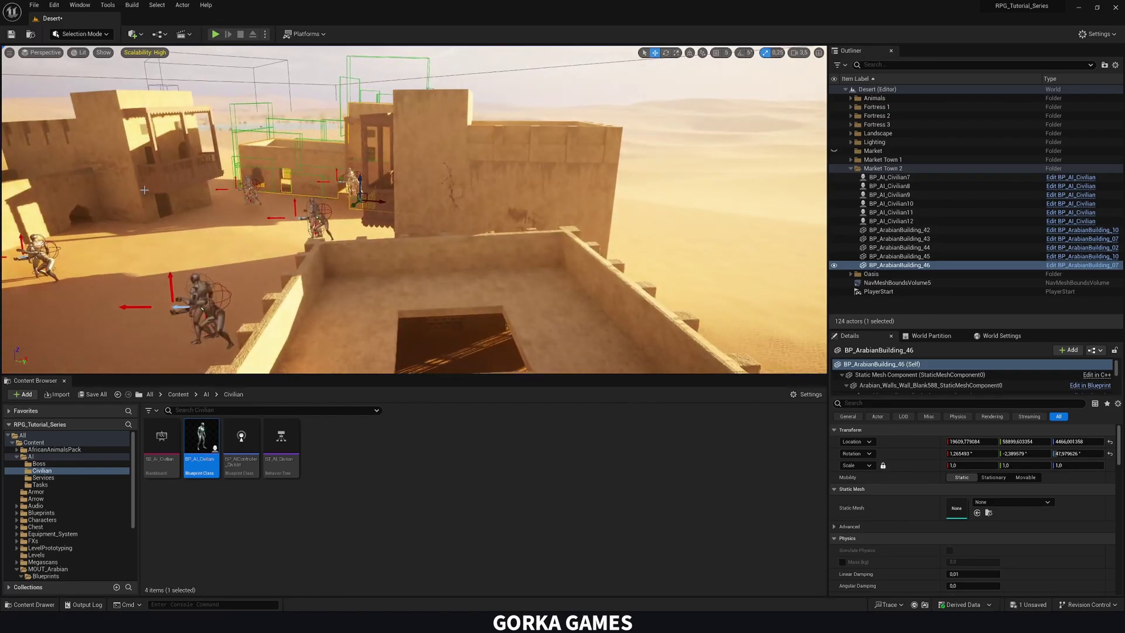
Step: Adjust BP_ArabianBuilding_43 and BP_ArabianBuilding_42 individually to sit on the sloping sand
click(246, 146)
right_drag(246, 147, 193, 147)
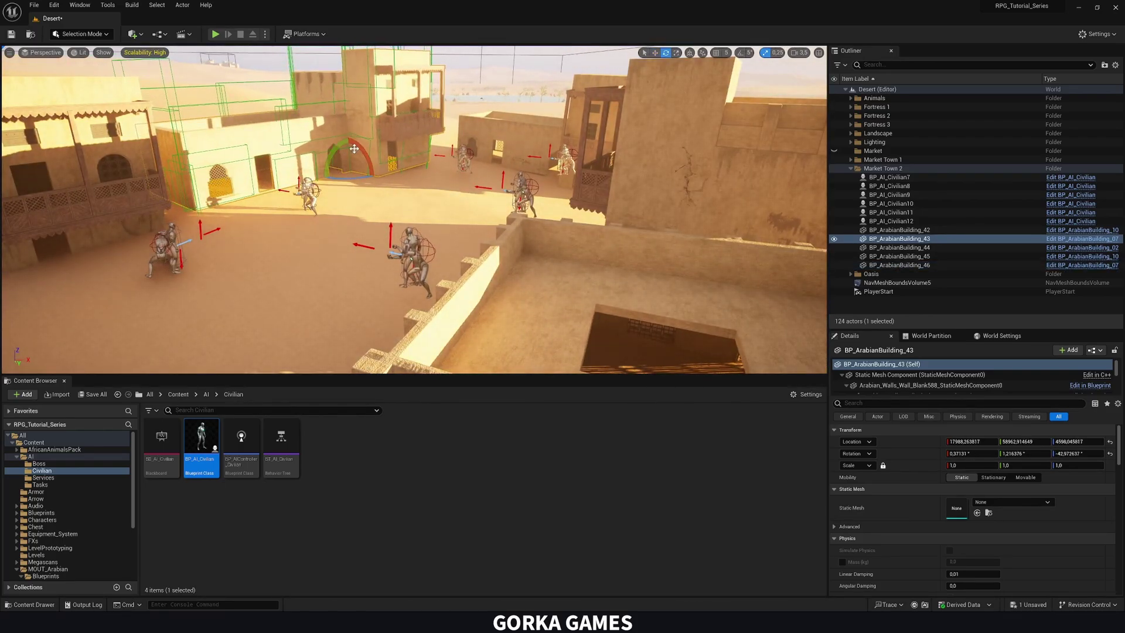
right_drag(349, 152, 306, 157)
click(305, 157)
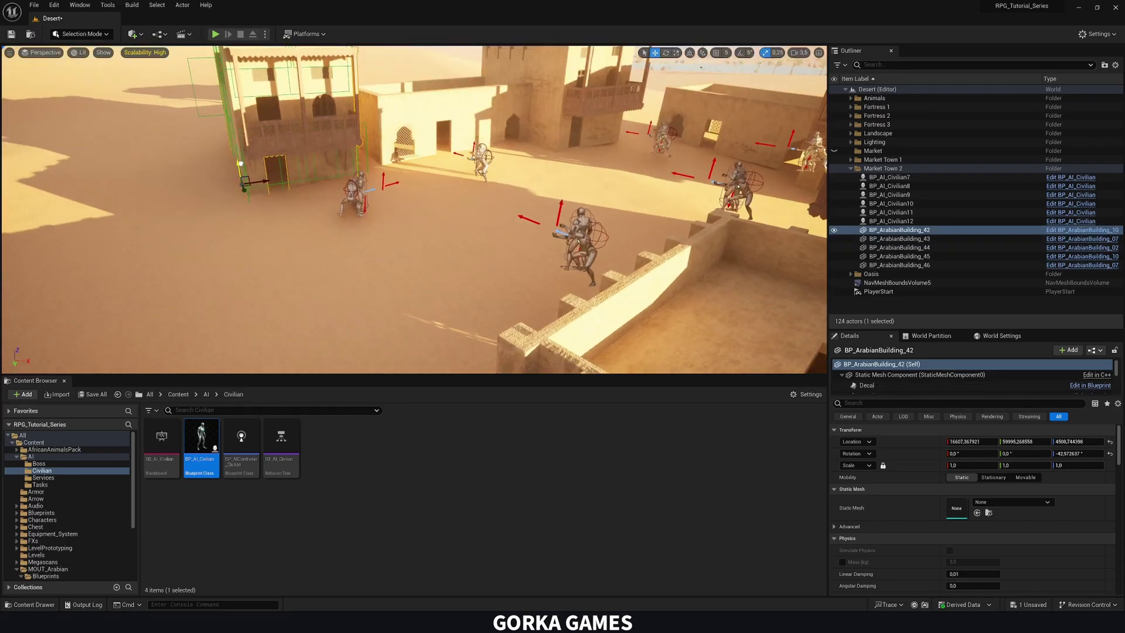
right_drag(452, 176, 452, 177)
Step: Check how the six Market Town 2 civilians stand on the sand and save the Desert level
click(463, 200)
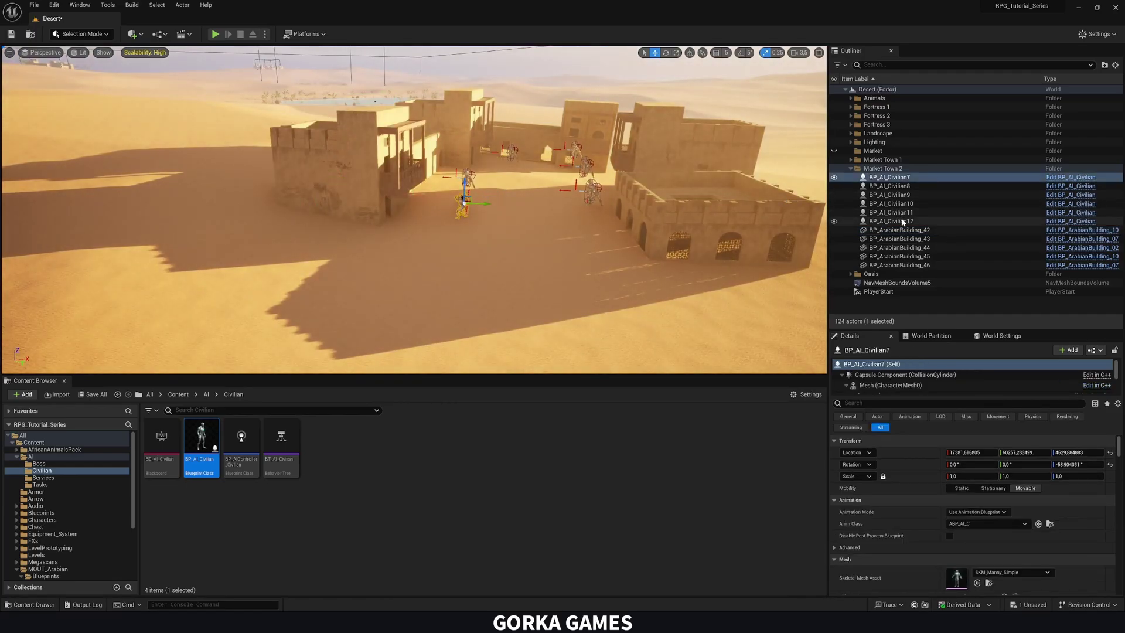
shift+click(903, 222)
key(f)
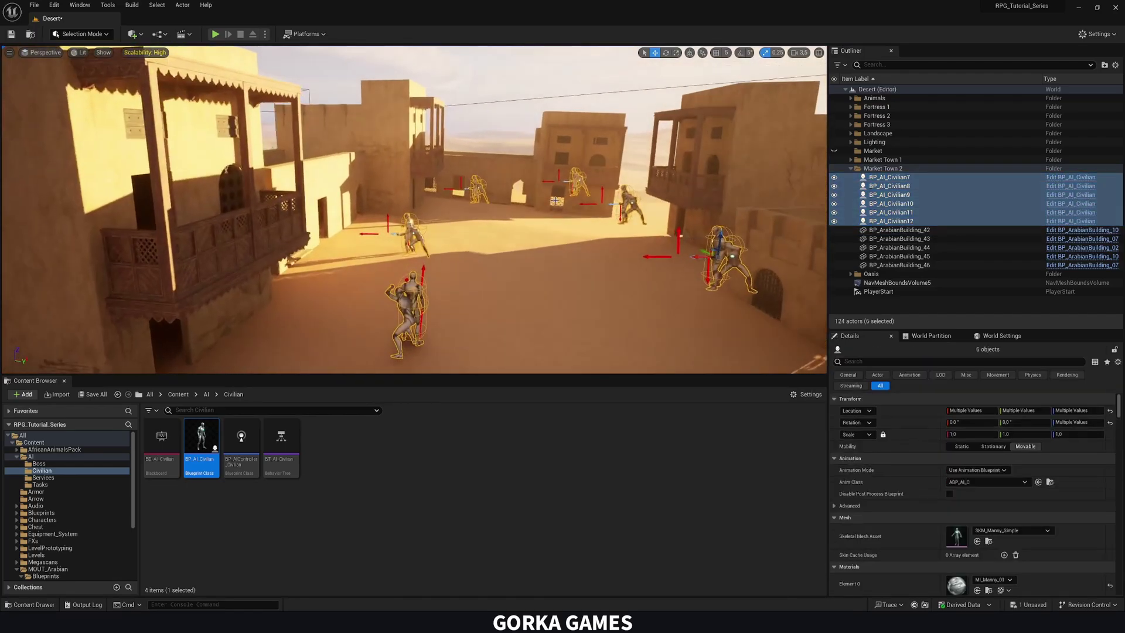
click(888, 196)
key(s)
right_drag(494, 216, 500, 246)
key(ctrl+s)
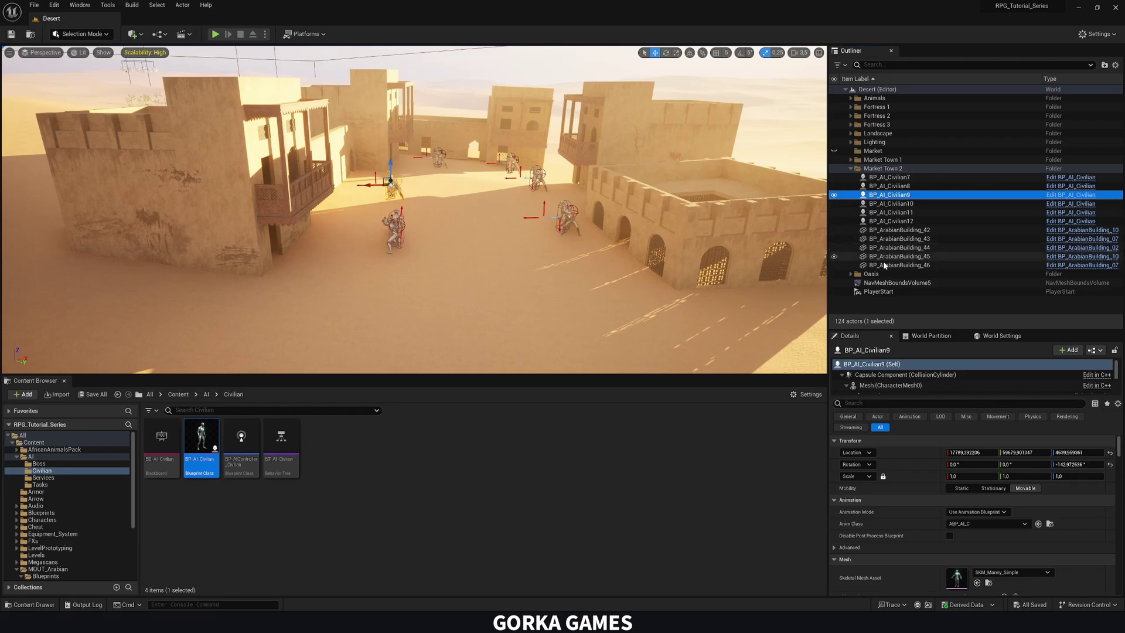
Step: Put NavMeshBoundsVolume5 in the Market Town 1 folder
double_click(885, 282)
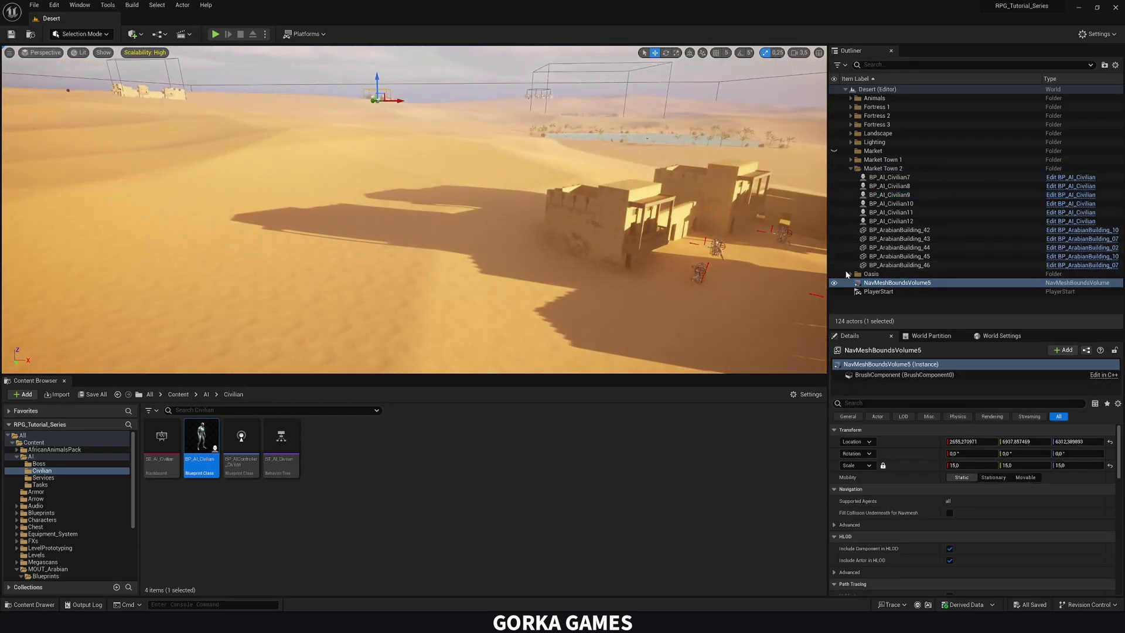
drag(895, 285, 881, 165)
double_click(896, 274)
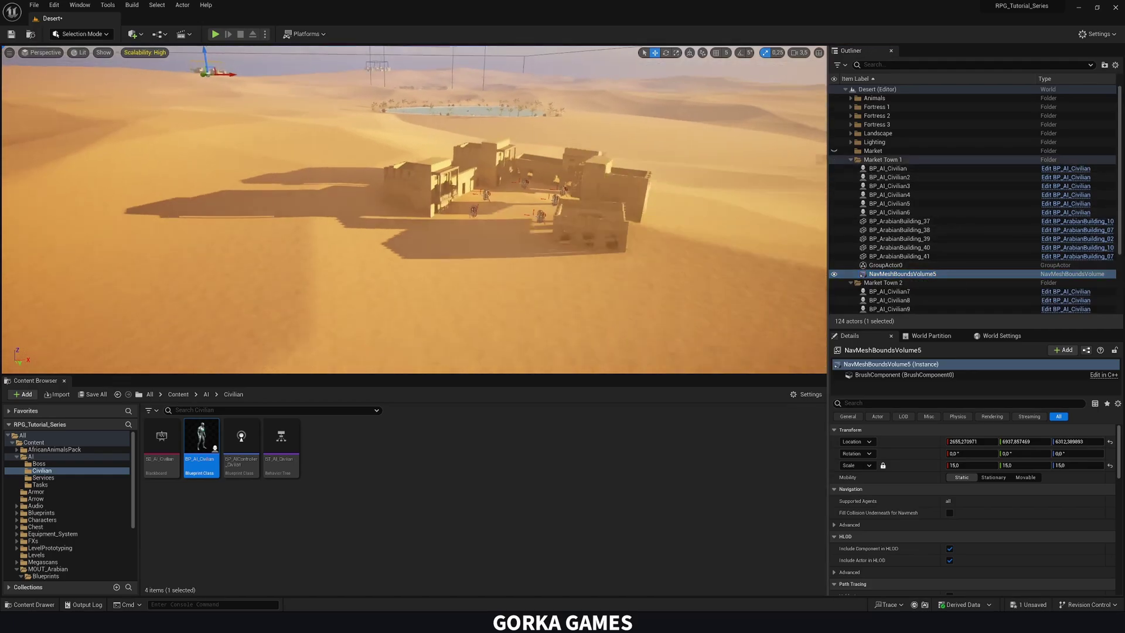
Step: Duplicate NavMeshBoundsVolume5, shift the copy toward the second town and put it in the Market Town 2 folder
key(ctrl+d)
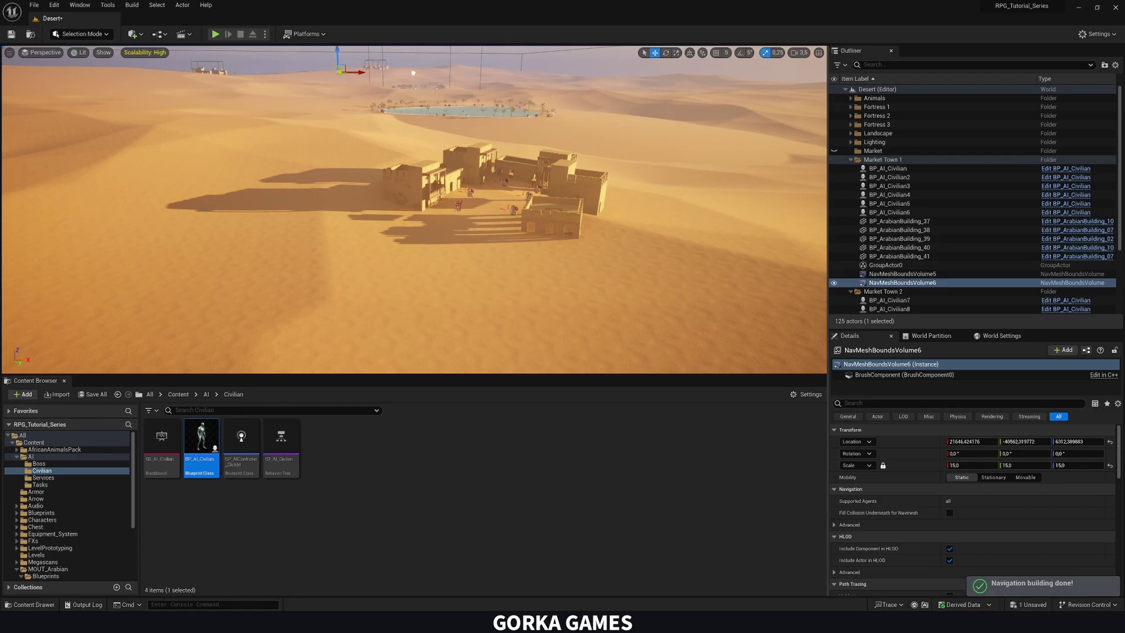
drag(413, 73, 428, 75)
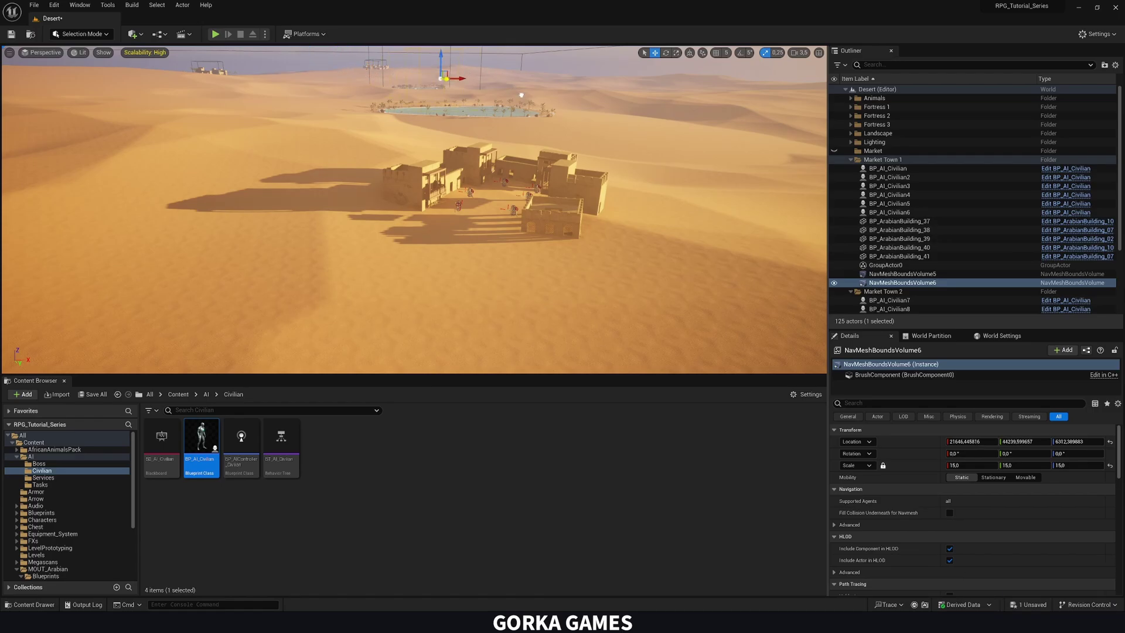
scroll(896, 235, down, 4)
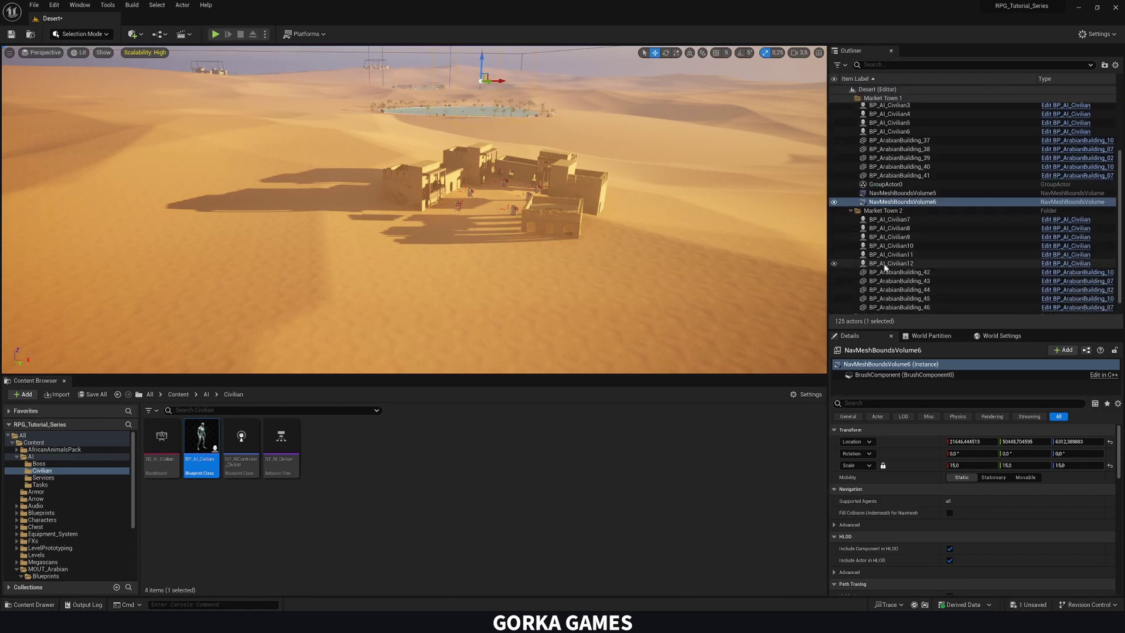
click(891, 189)
drag(891, 191, 891, 198)
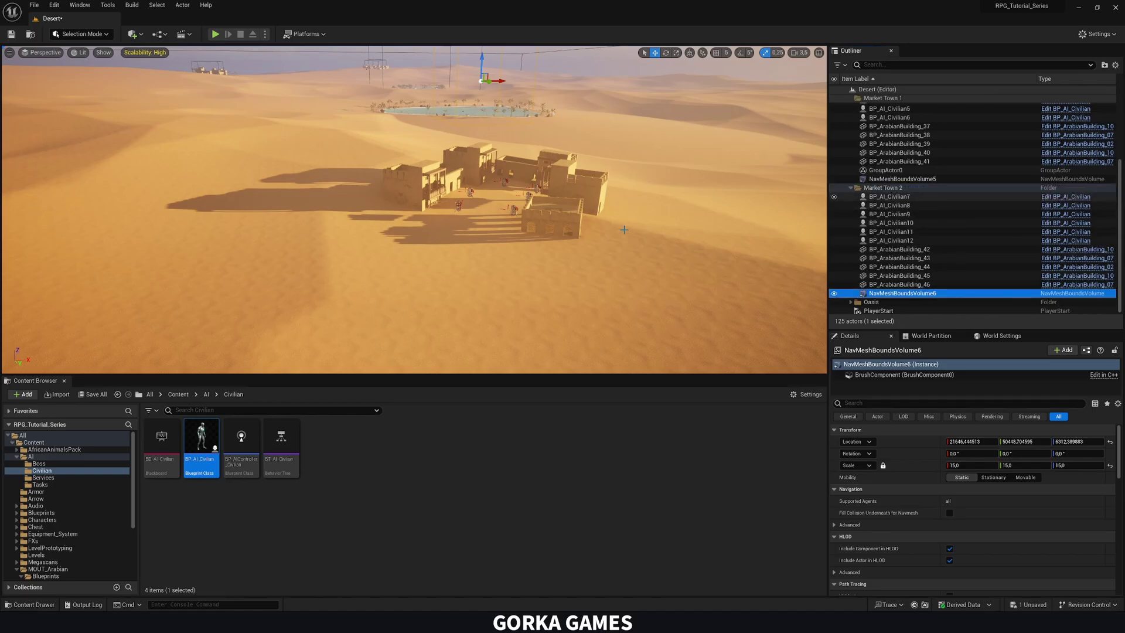
Step: Fit the copied nav mesh volume over the Market Town 2 courtyard, checking the navigation preview, and save the level
right_drag(445, 108, 445, 108)
key(w)
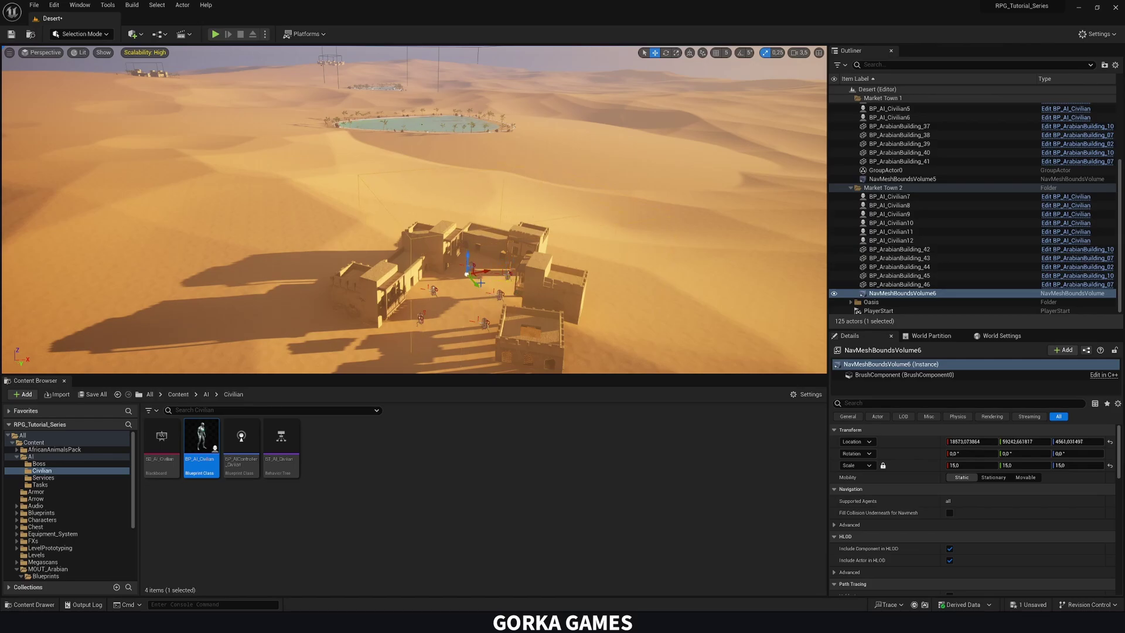
key(p)
key(f)
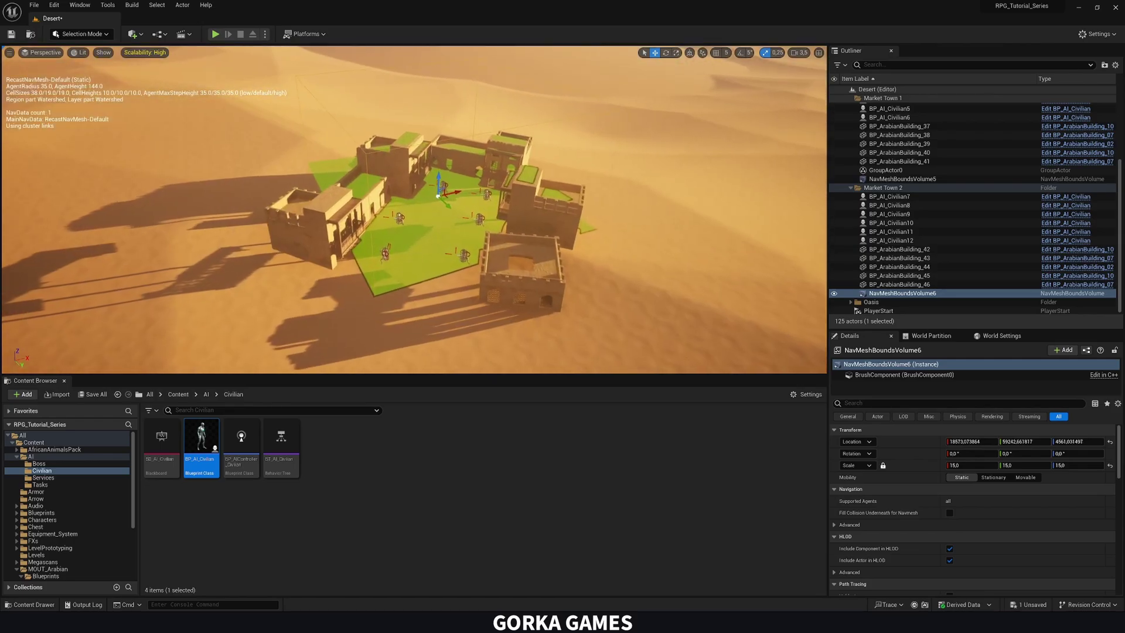
drag(462, 221, 463, 221)
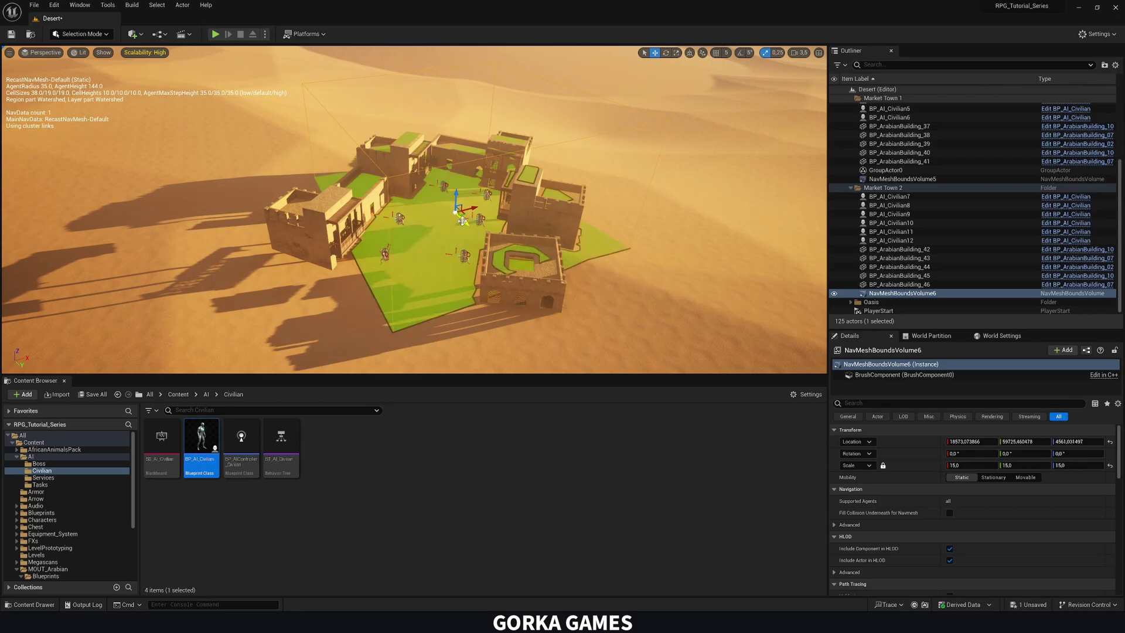
key(p)
key(ctrl+s)
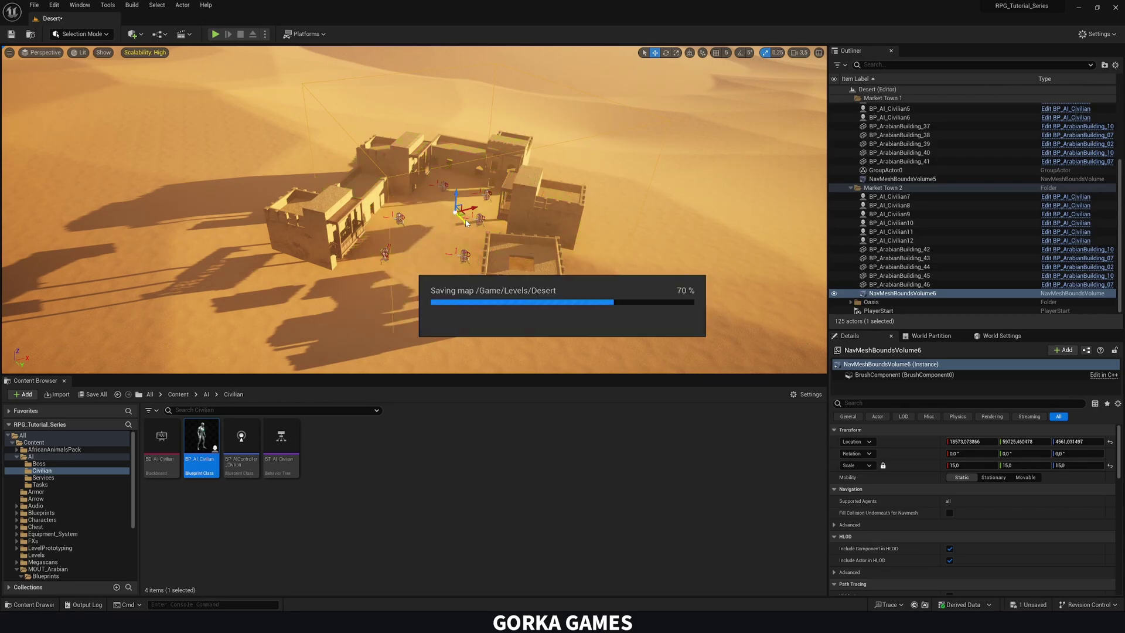
Step: In Foliage mode, paint the five banana plant foliage types around the outside of the Market Town 2 buildings
click(87, 33)
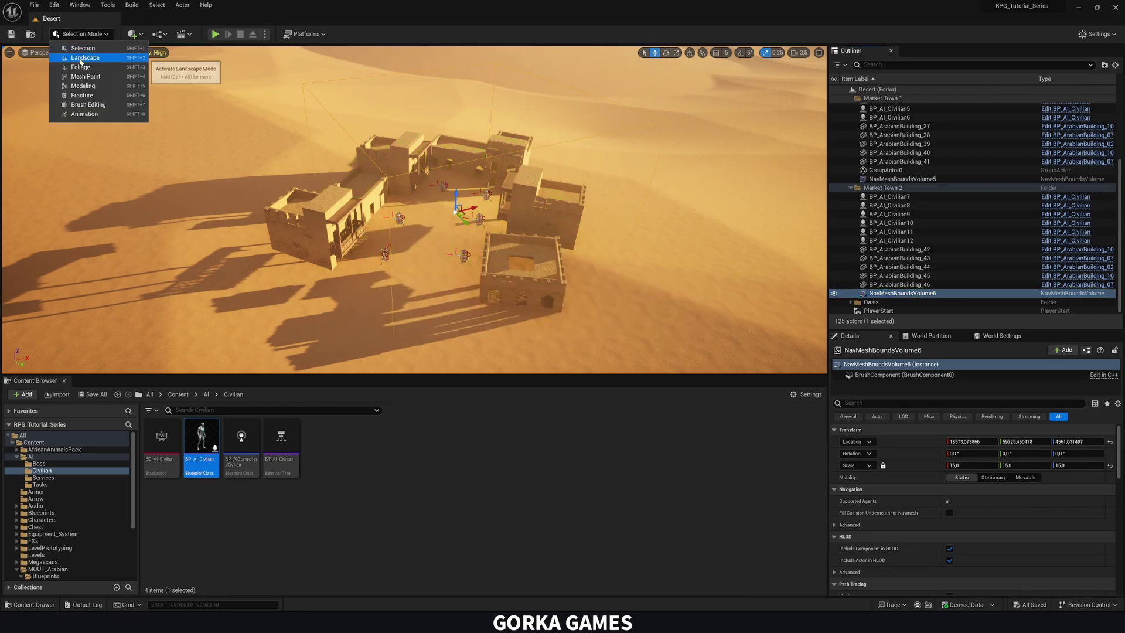
click(79, 64)
click(19, 249)
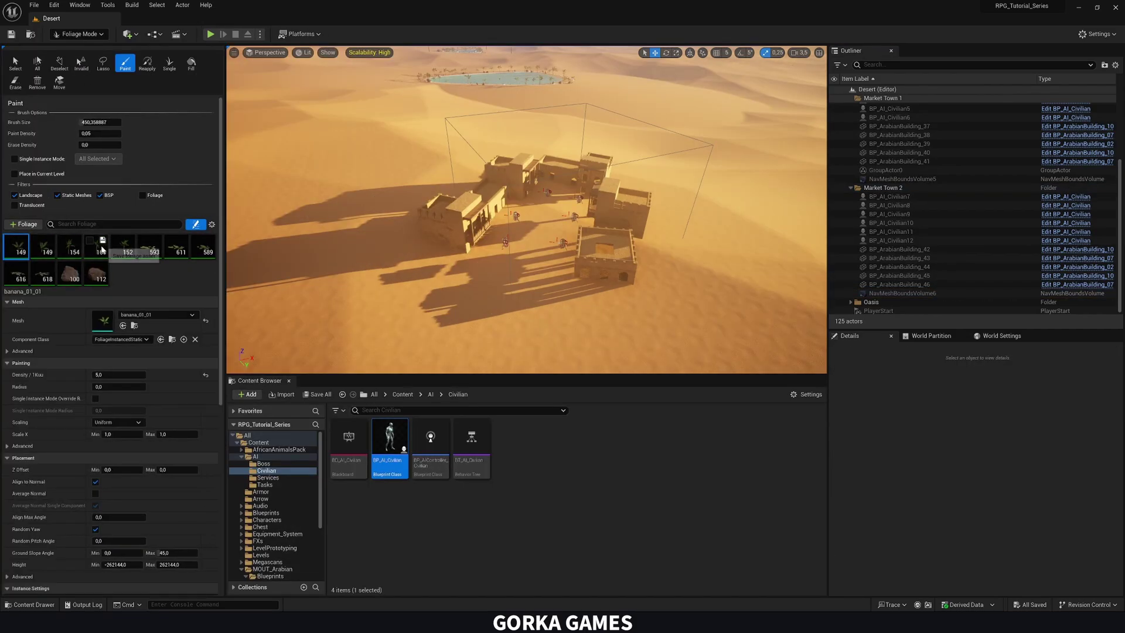
shift+click(120, 246)
click(116, 241)
right_drag(417, 234, 416, 258)
drag(416, 234, 409, 228)
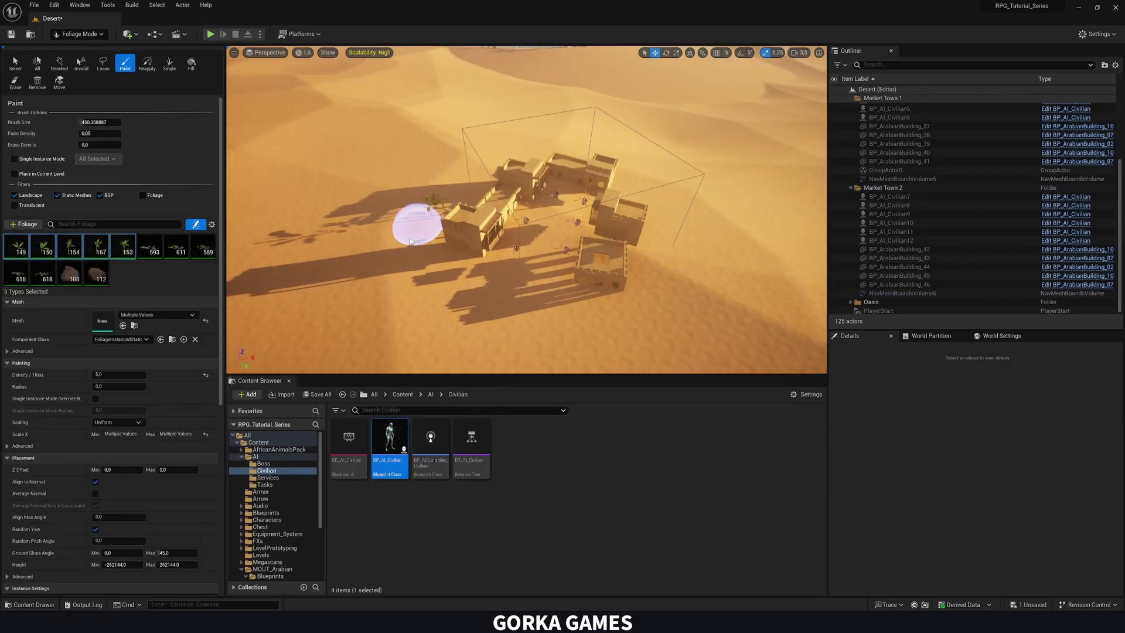
drag(590, 317, 654, 296)
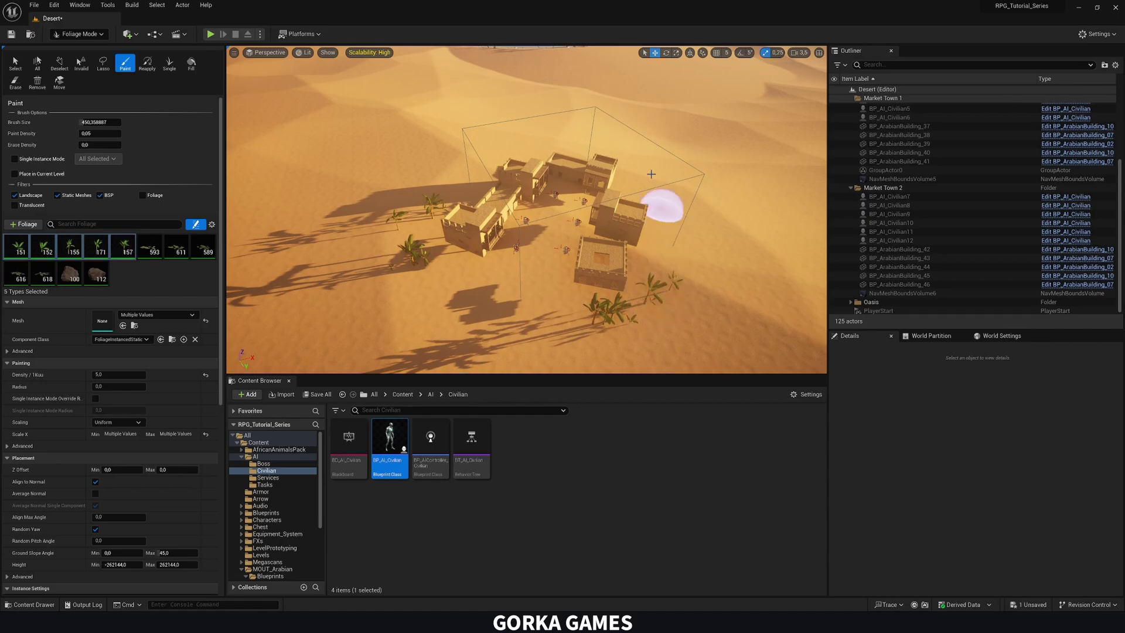
drag(629, 171, 656, 208)
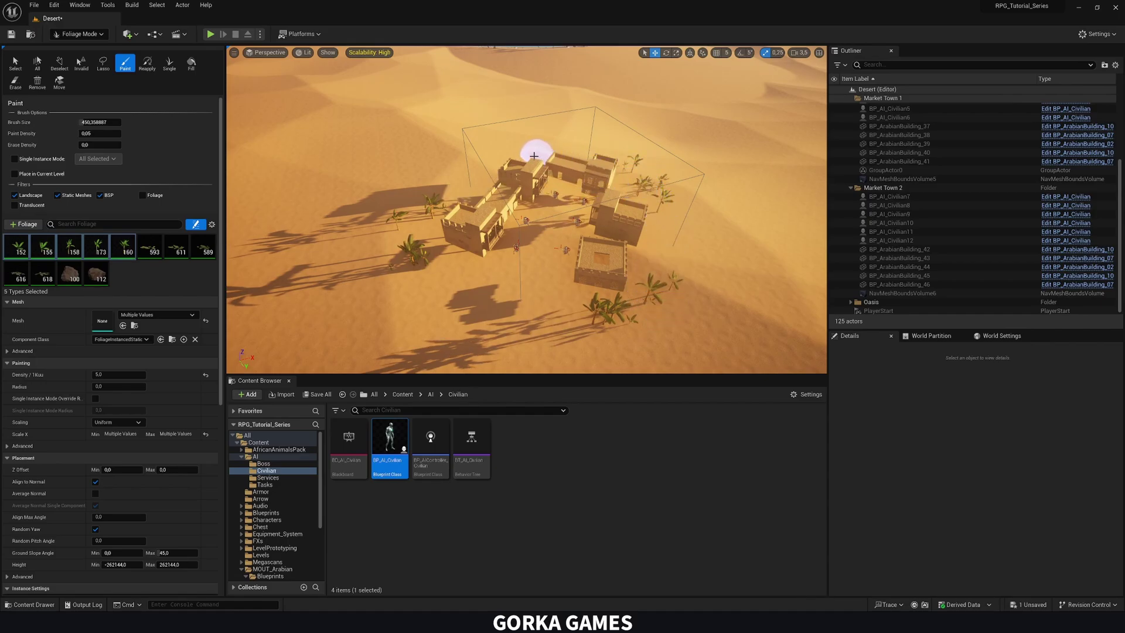
click(10, 240)
Step: Paint the five small ground plant foliage types around the buildings and through the courtyard of Market Town 2
click(153, 251)
shift+click(44, 271)
click(36, 267)
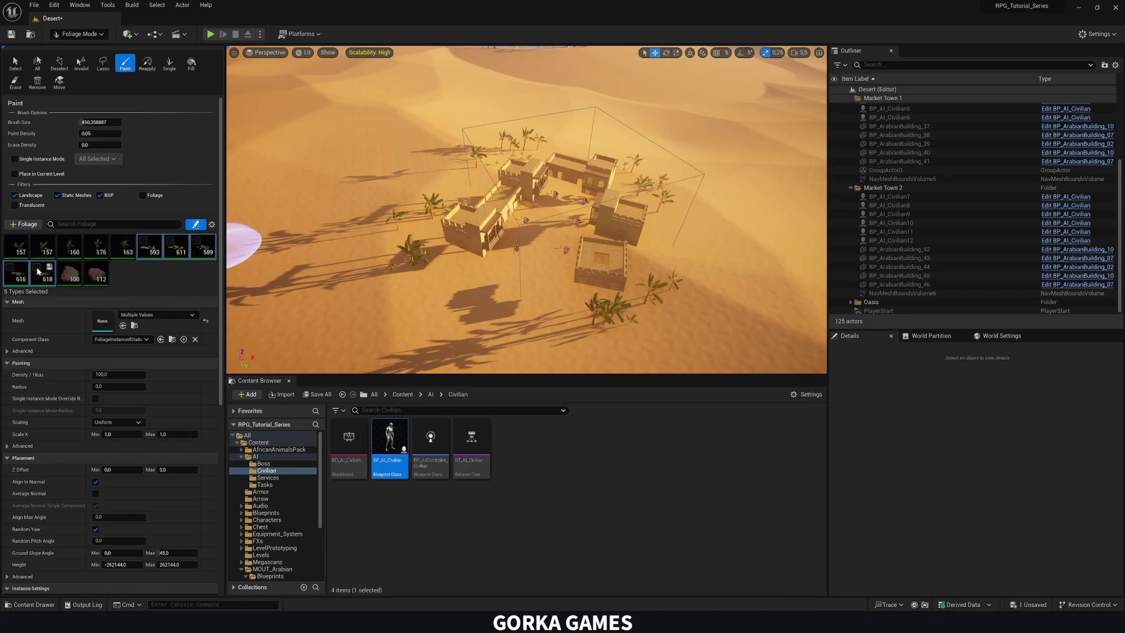
mouse_move(485, 315)
mouse_down()
mouse_move(402, 263)
mouse_move(412, 241)
mouse_move(484, 301)
mouse_move(576, 321)
mouse_move(648, 304)
mouse_move(661, 181)
mouse_up()
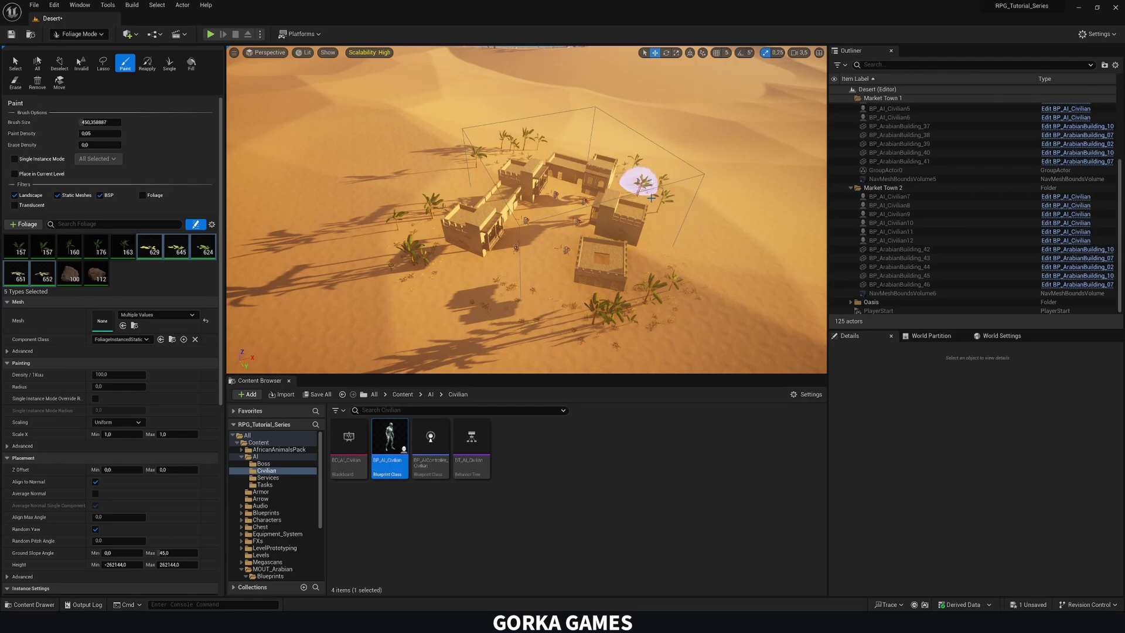
drag(460, 179, 548, 251)
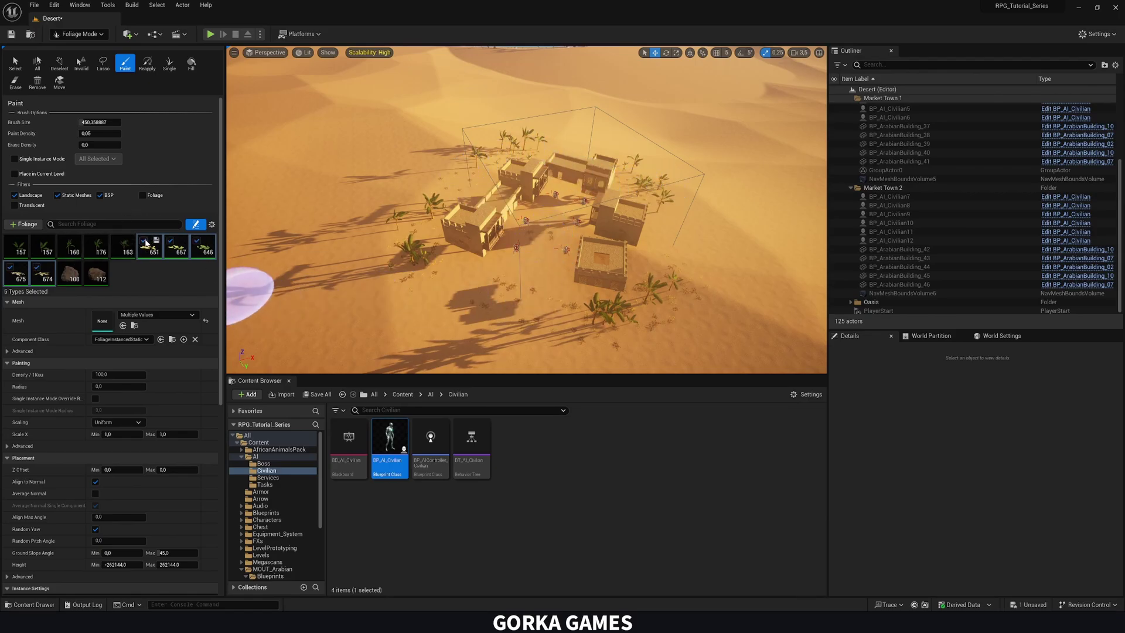
Step: Paint the two rock foliage types across the sand around Market Town 2 and save the level
click(67, 280)
ctrl+click(94, 273)
mouse_move(246, 276)
mouse_down()
mouse_move(389, 256)
mouse_move(613, 306)
mouse_move(661, 256)
mouse_move(665, 221)
mouse_move(586, 178)
mouse_move(496, 156)
mouse_up()
mouse_move(478, 224)
mouse_down()
mouse_move(542, 316)
mouse_move(252, 150)
mouse_up()
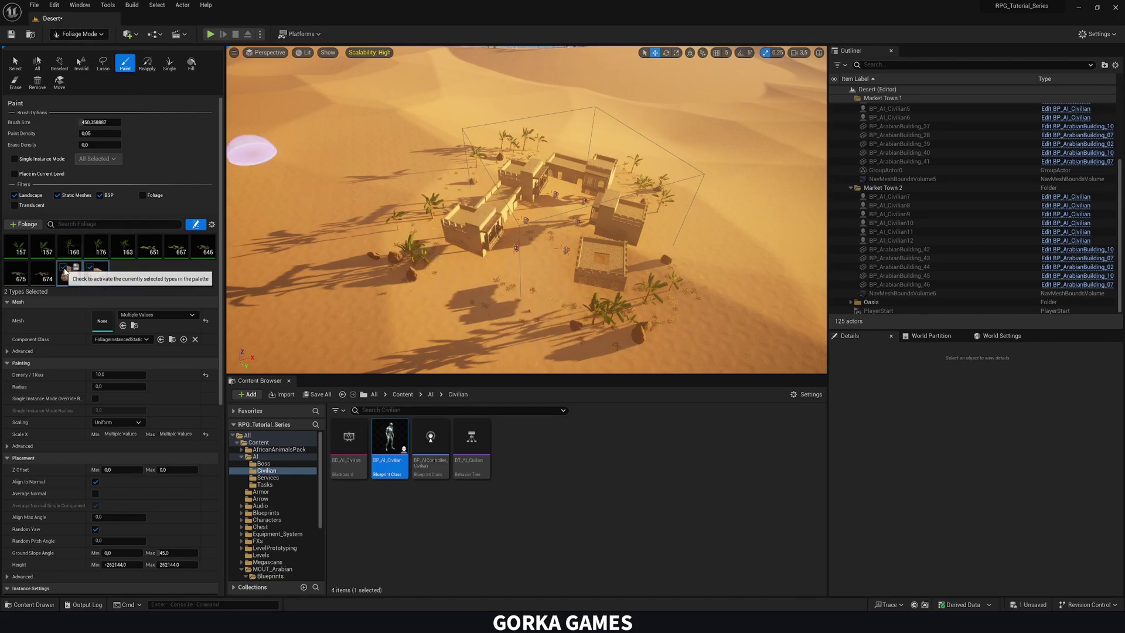
click(63, 268)
key(ctrl+s)
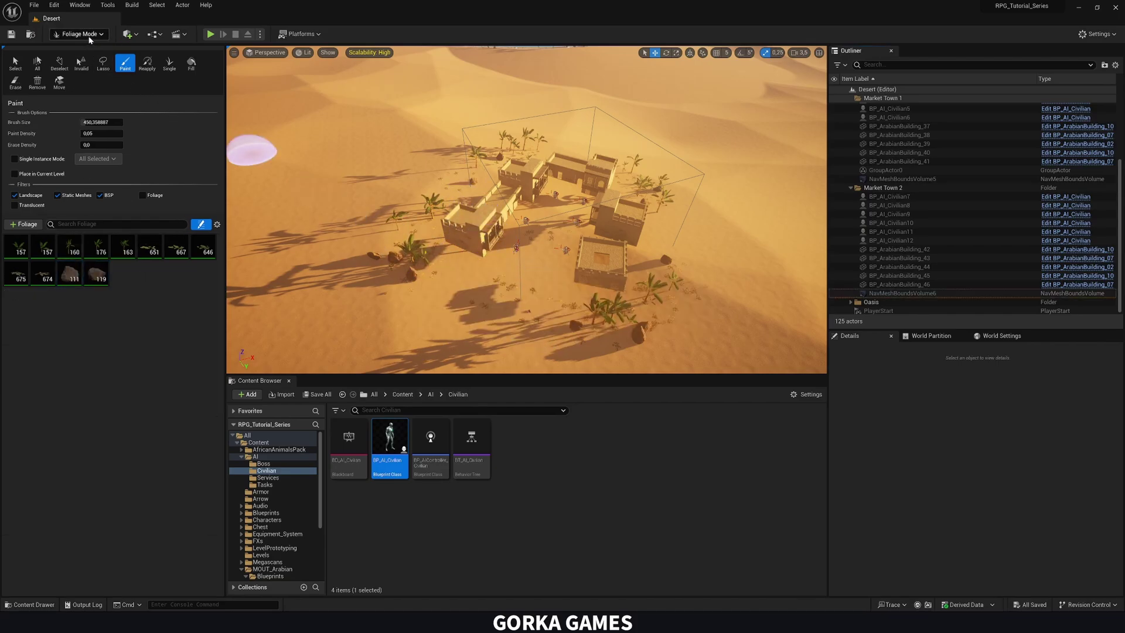
Step: Return to Selection mode and survey the desert around Market Town 2 for a free town site
click(88, 34)
click(82, 52)
scroll(387, 207, down, 3)
right_drag(396, 214, 328, 193)
key(s)
key(w)
key(w)
key(s)
right_drag(450, 238, 310, 181)
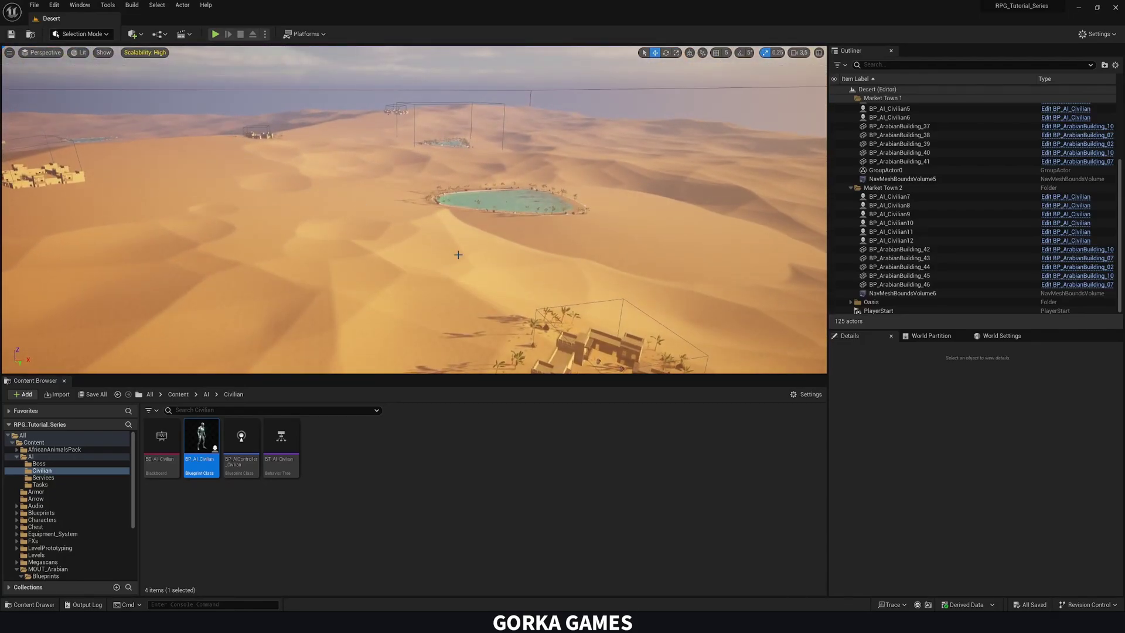
key(s)
right_drag(458, 254, 370, 247)
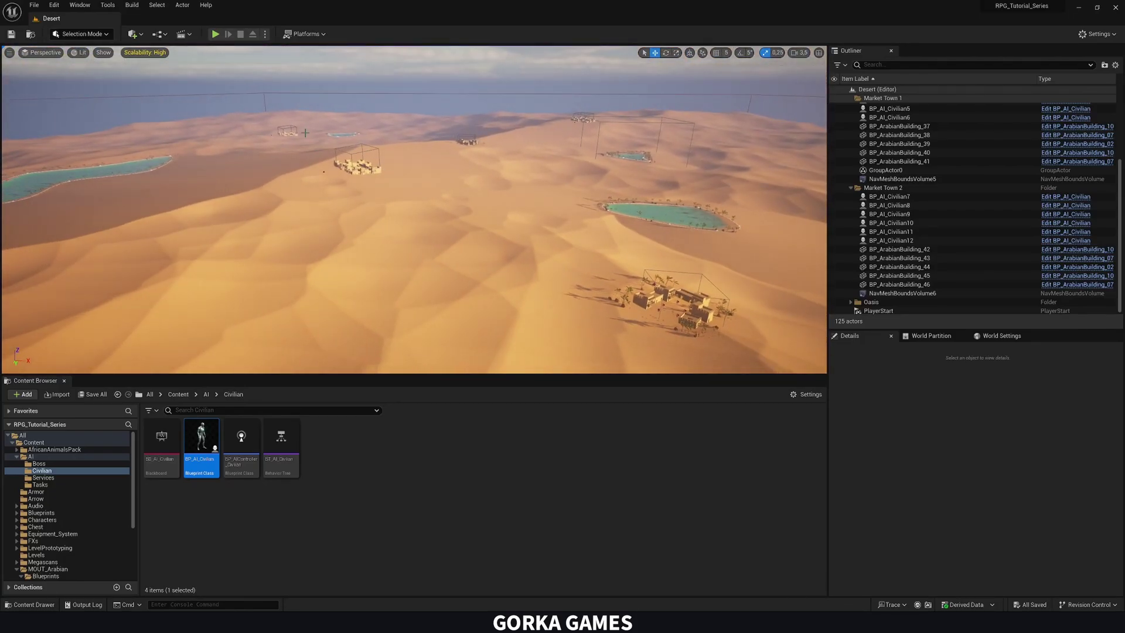
right_drag(306, 133, 366, 165)
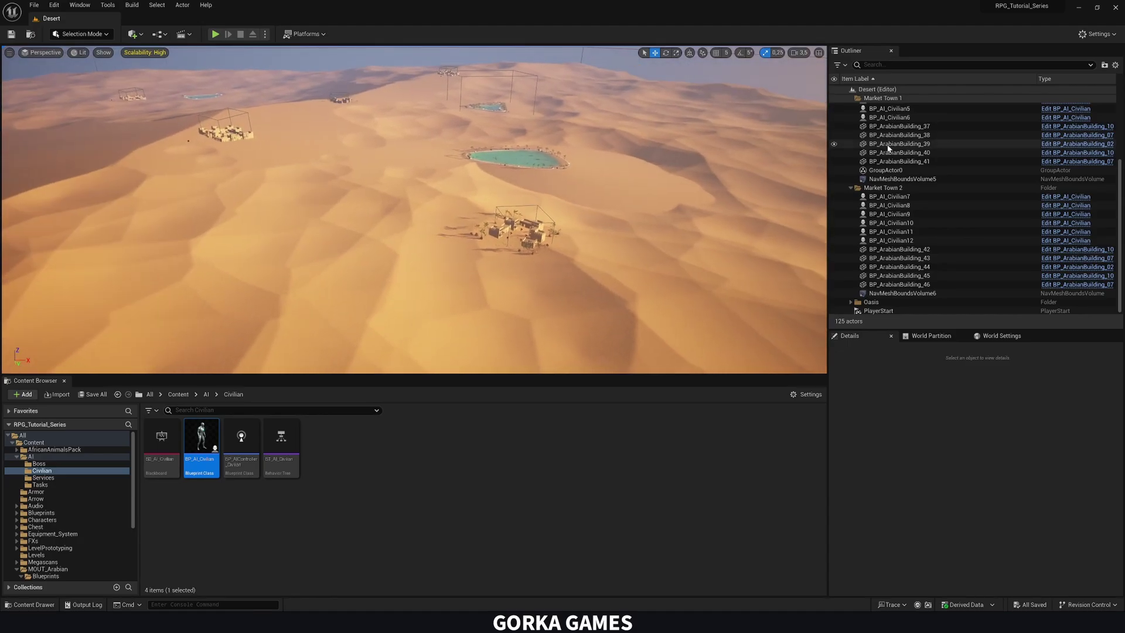
Step: Group all the civilians, Arabian buildings and the nav mesh volume in the Market Town 2 folder
scroll(887, 146, up, 3)
click(850, 159)
click(886, 178)
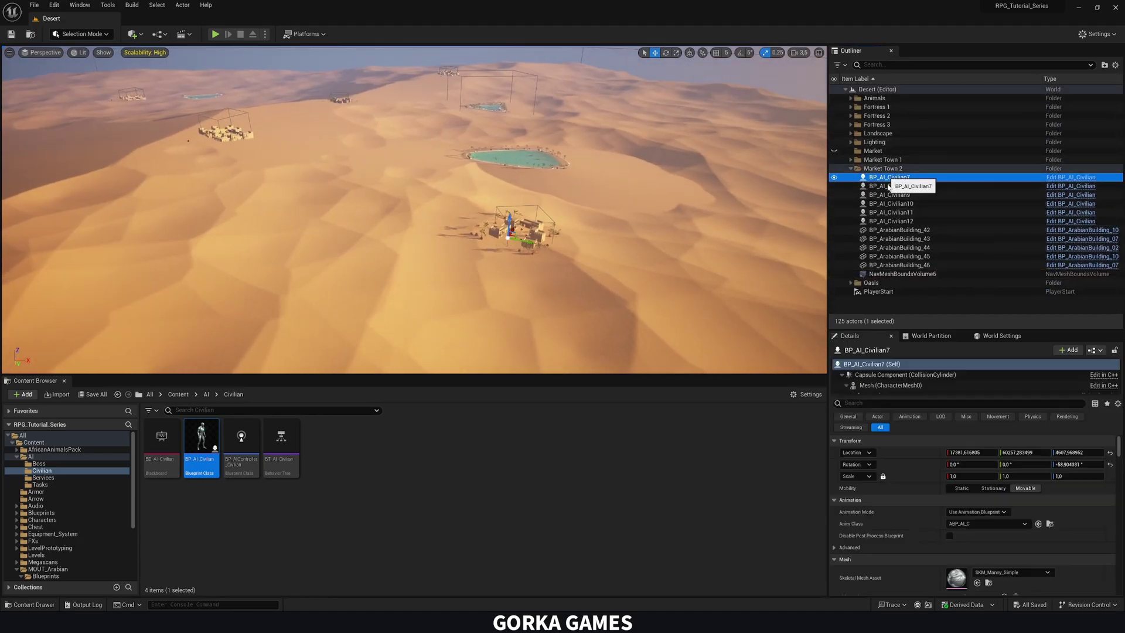
shift+click(896, 273)
right_click(894, 251)
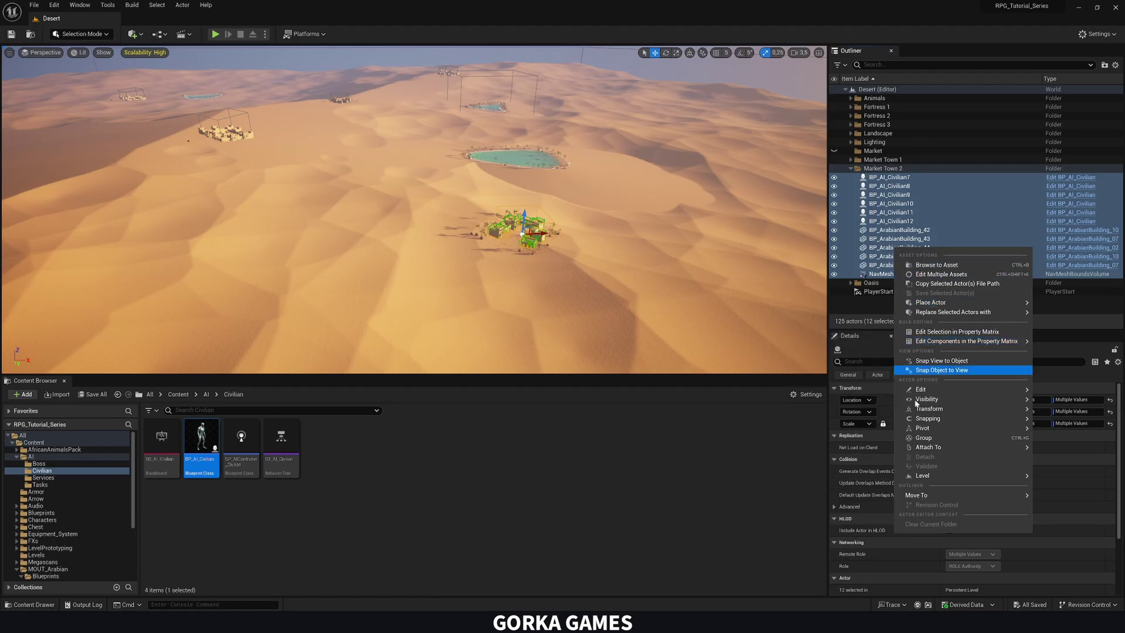
click(923, 438)
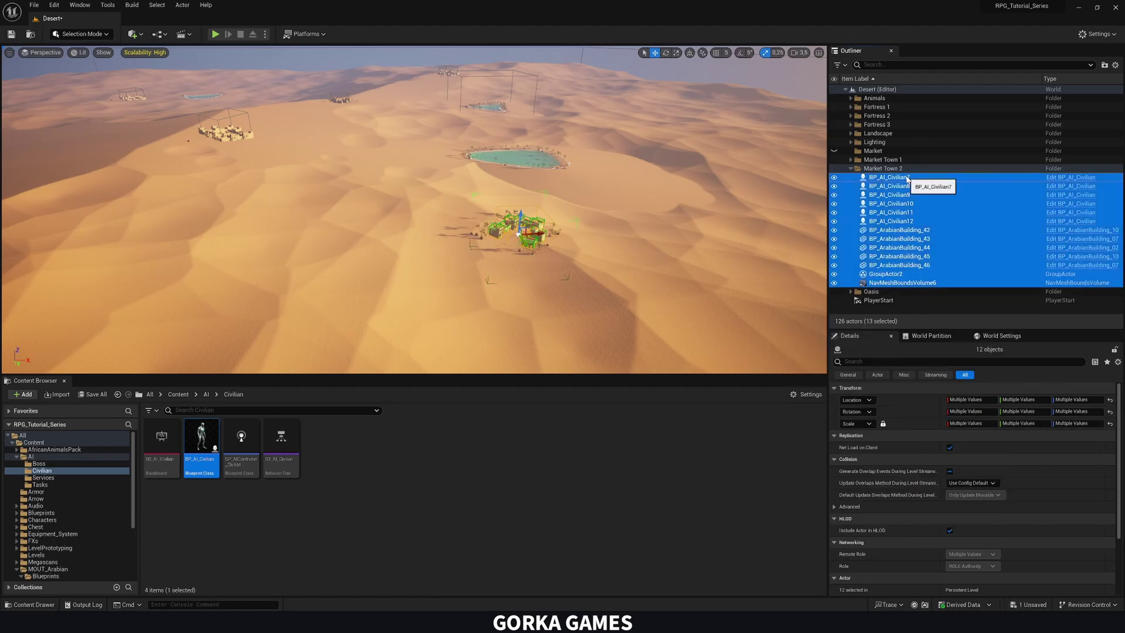
Step: Duplicate the Market Town 2 folder hierarchy and select every actor inside the copied Market Town 3 folder
right_click(882, 169)
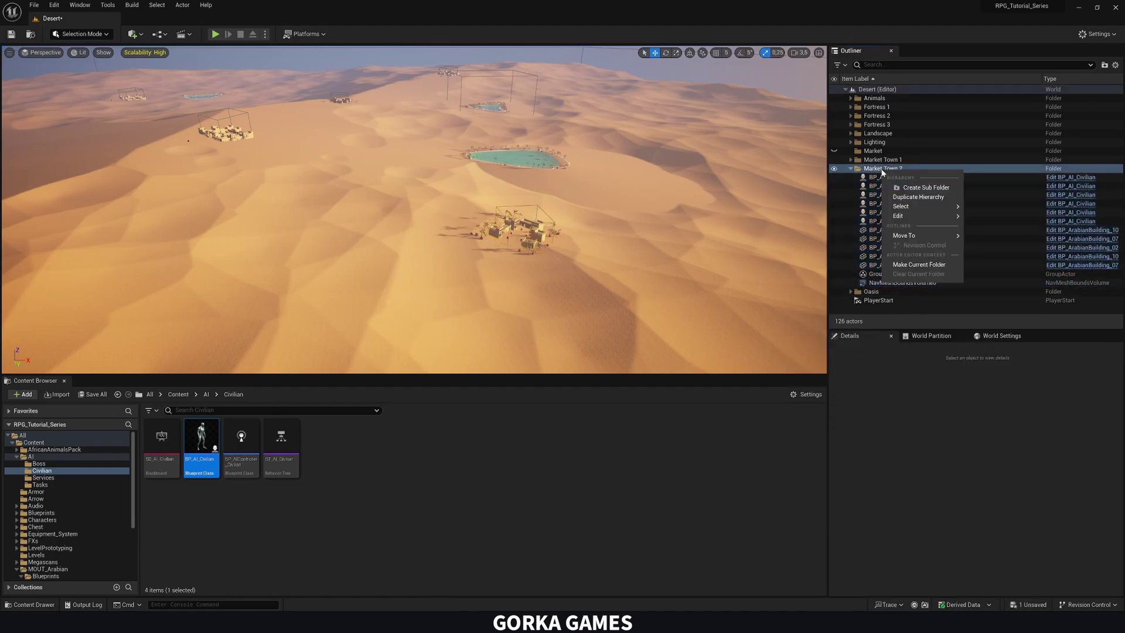
click(912, 197)
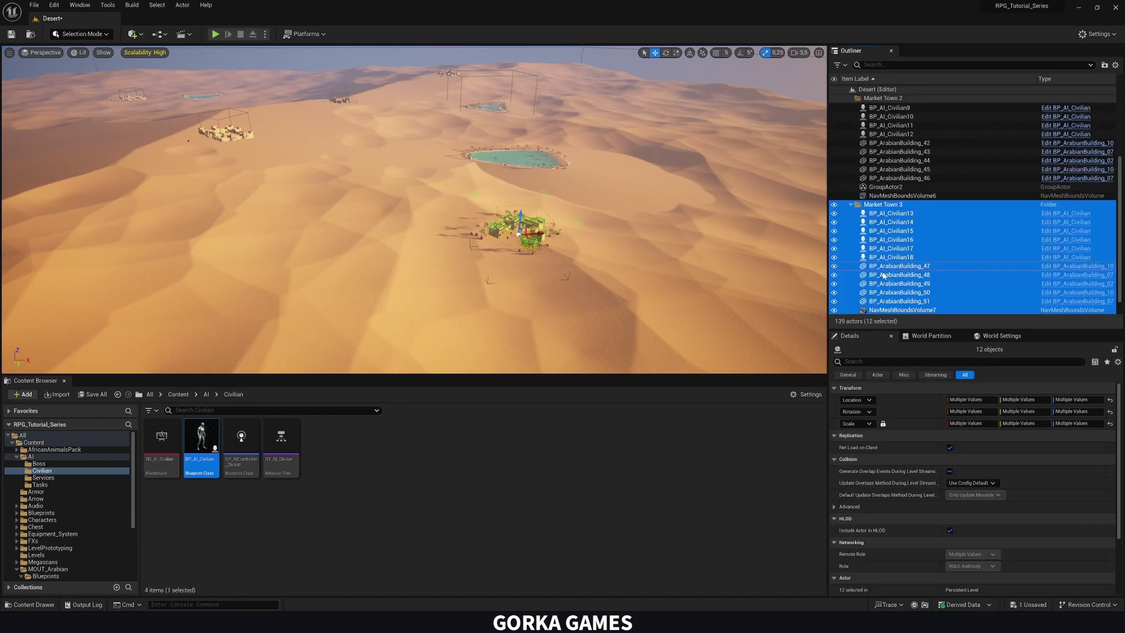
click(882, 214)
shift+click(897, 309)
Step: Move the copied Market Town 3 across the dunes to a distant open stretch of sand and set it at ground level
right_drag(527, 199, 527, 234)
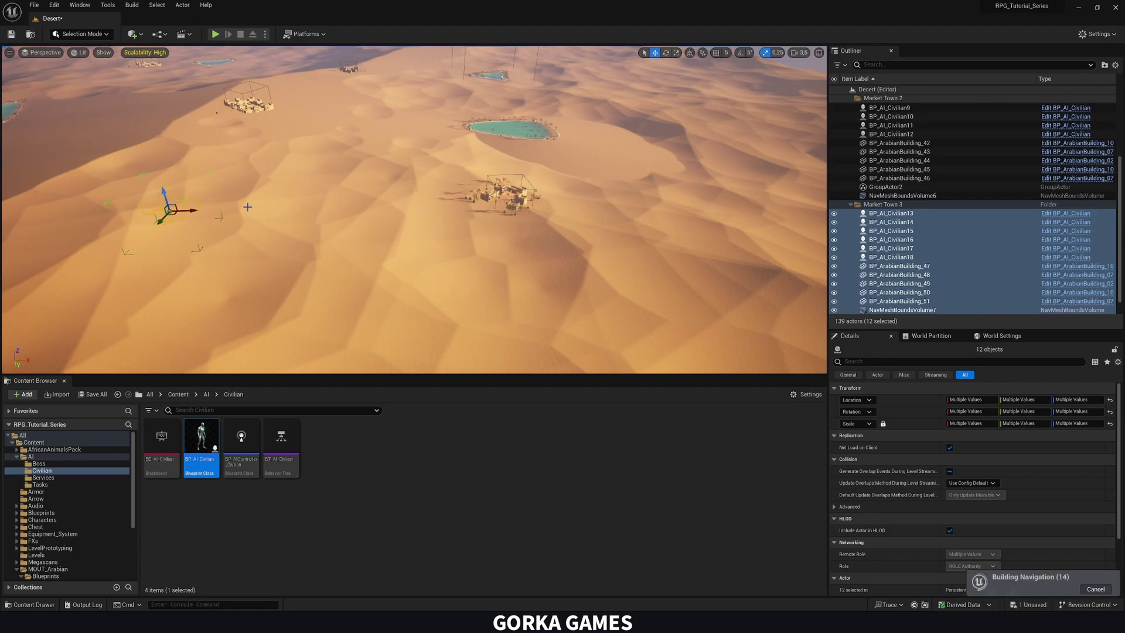
key(f)
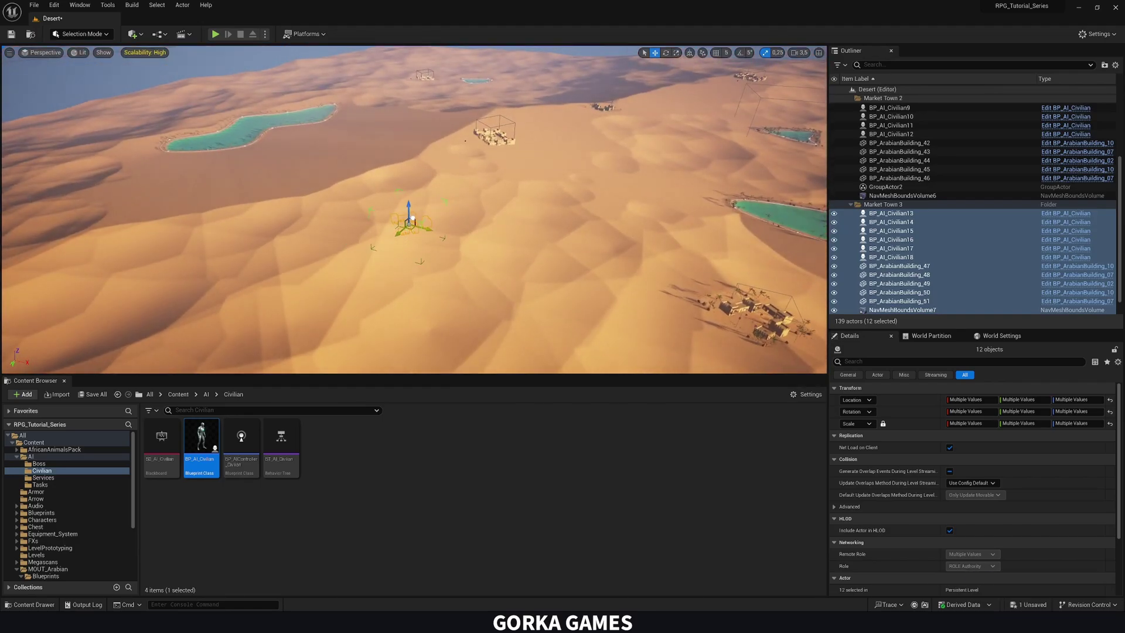
drag(420, 137, 422, 94)
key(f)
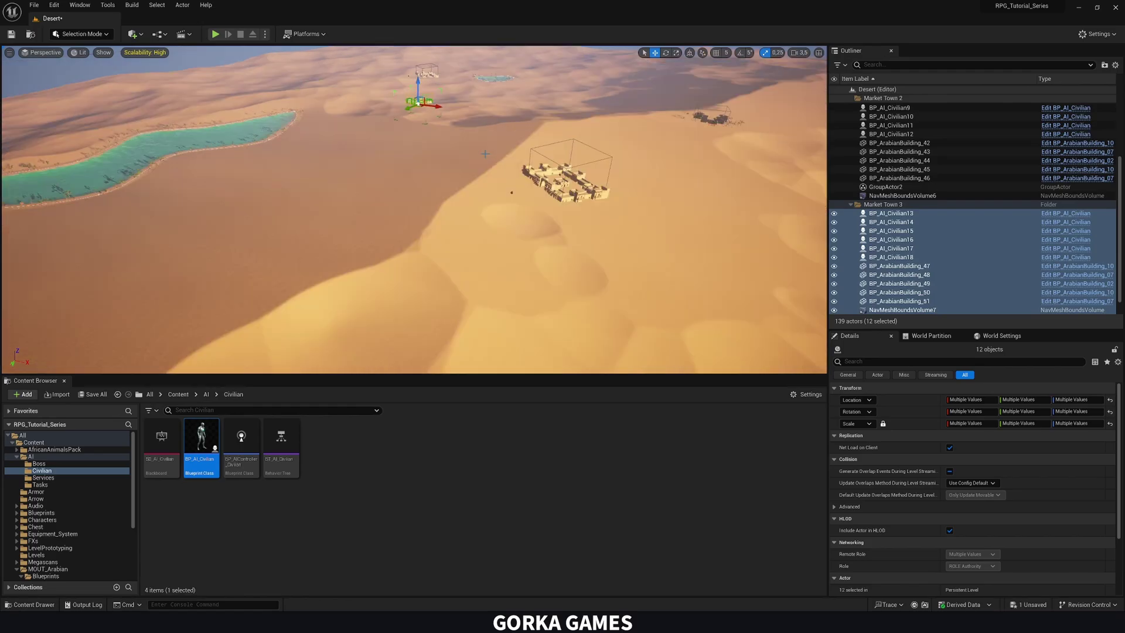
key(w)
right_drag(419, 276, 343, 263)
key(s)
drag(350, 249, 515, 253)
key(w)
right_drag(514, 253, 375, 252)
key(f)
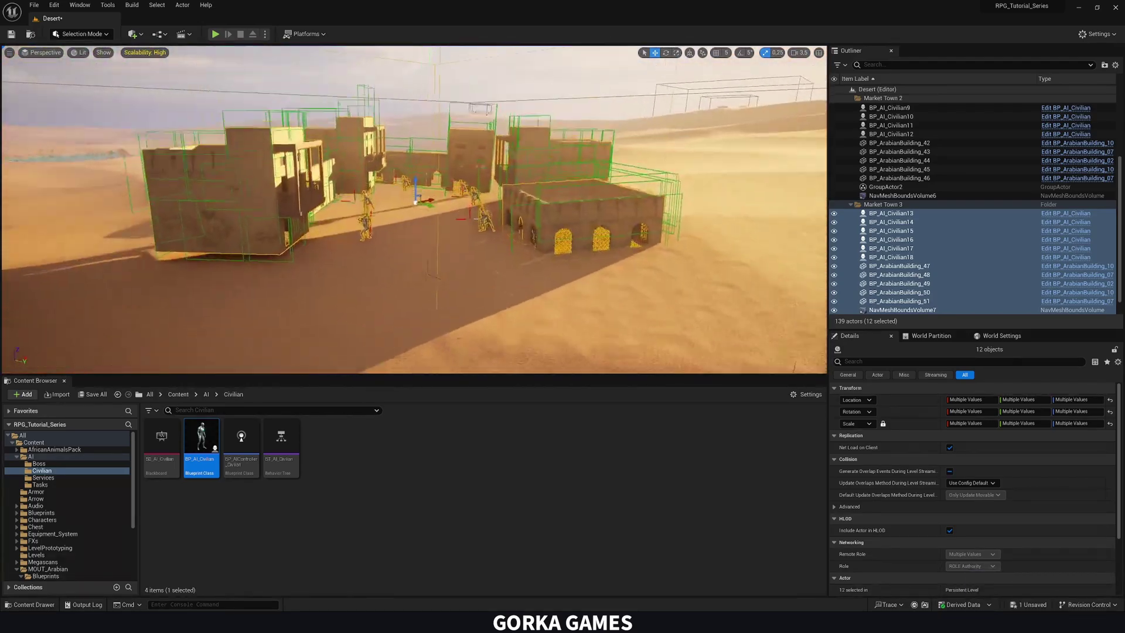
Step: Ungroup the Market Town 3 actors so that each building can be moved separately
right_click(897, 240)
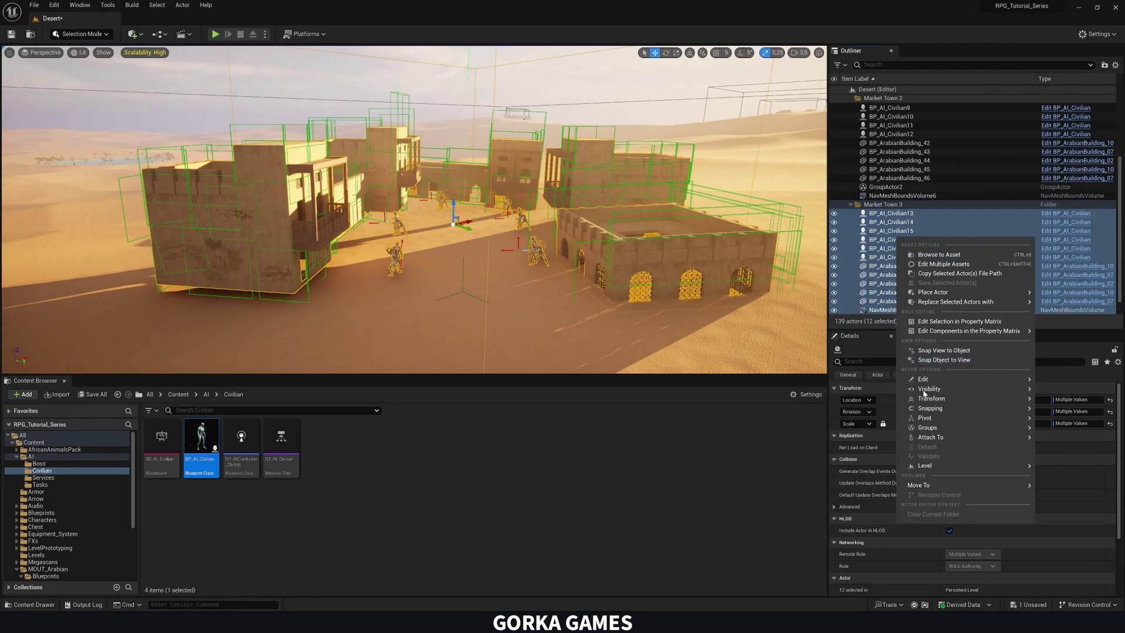
key(Escape)
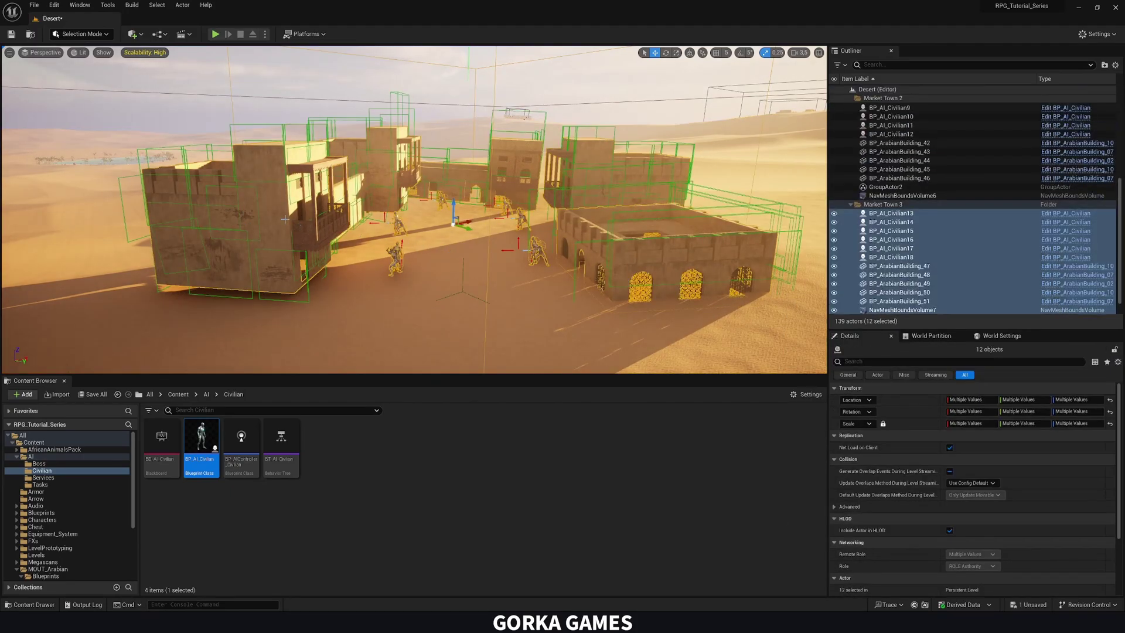
right_click(857, 250)
mouse_move(860, 440)
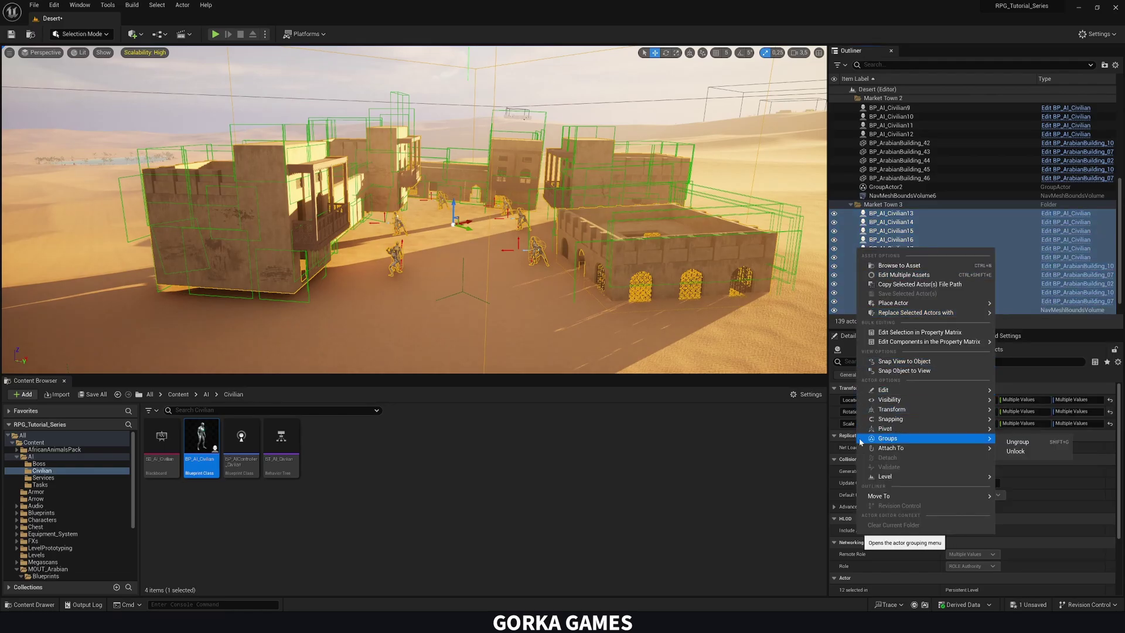
click(1001, 439)
Step: Adjust the heights of the large corner building, BP_ArabianBuilding_49 and BP_ArabianBuilding_50 so that they sit on the sand
click(253, 232)
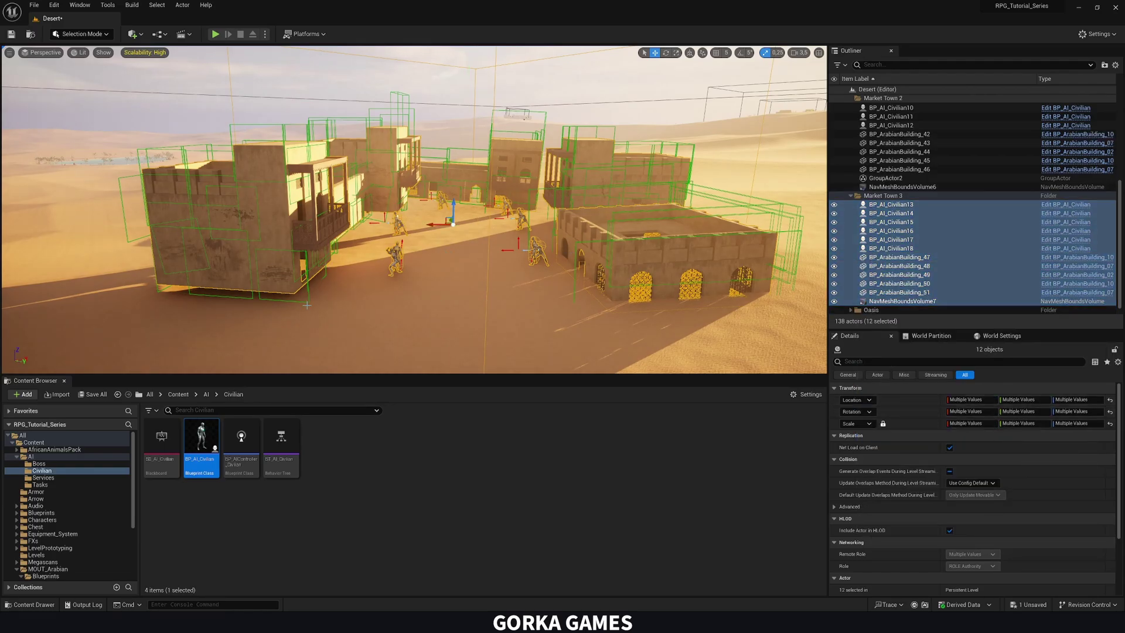
drag(244, 273, 246, 286)
click(623, 261)
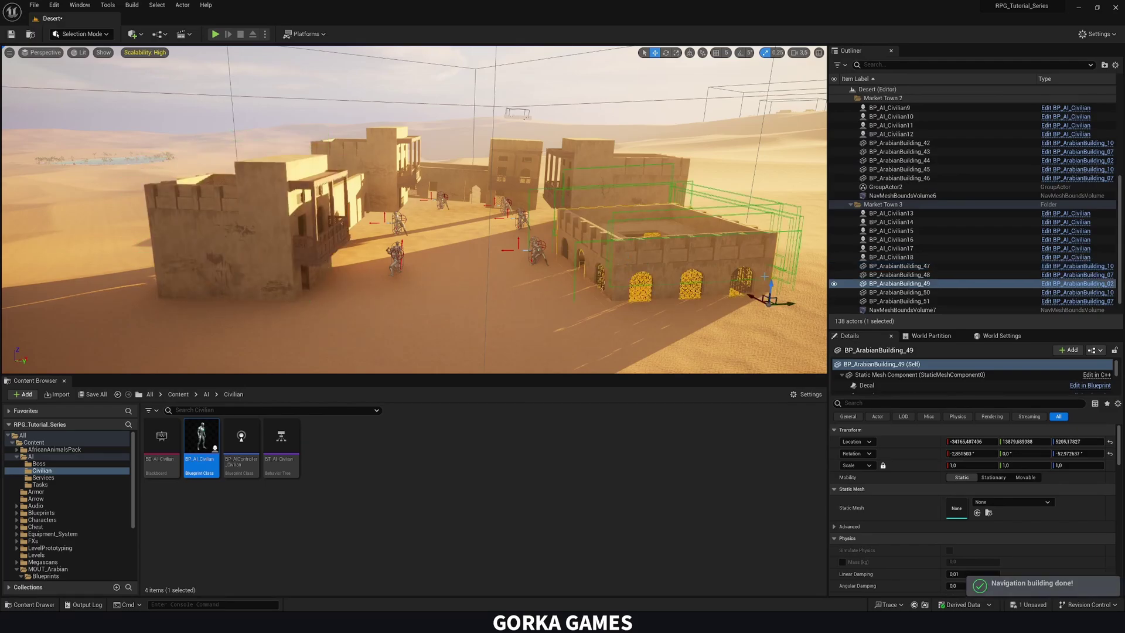
drag(771, 284, 772, 274)
click(601, 143)
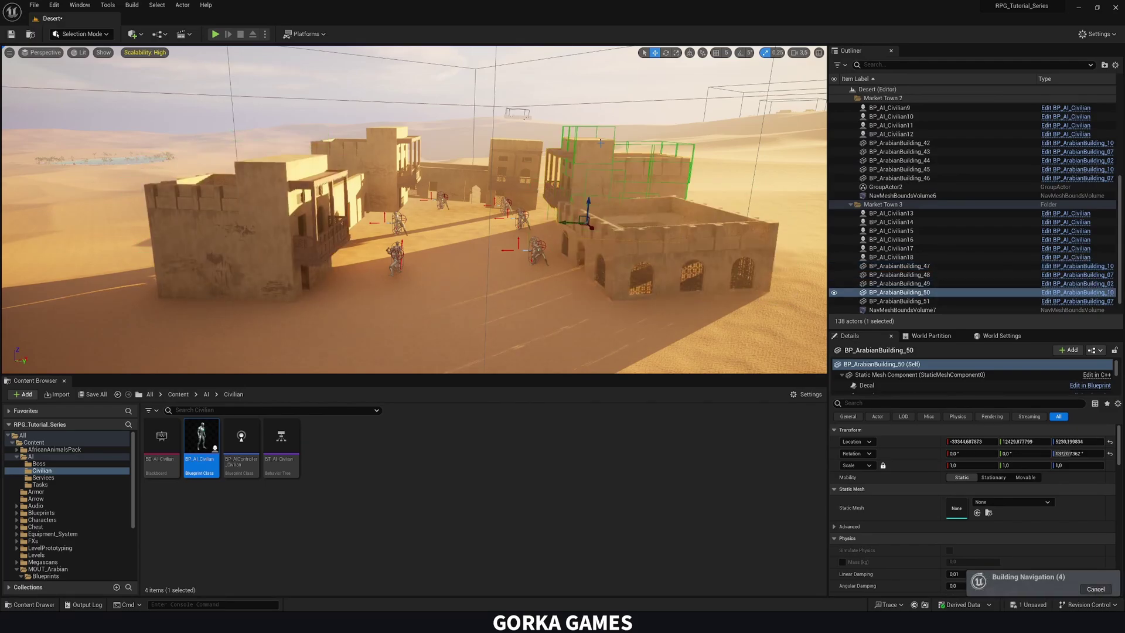
key(f)
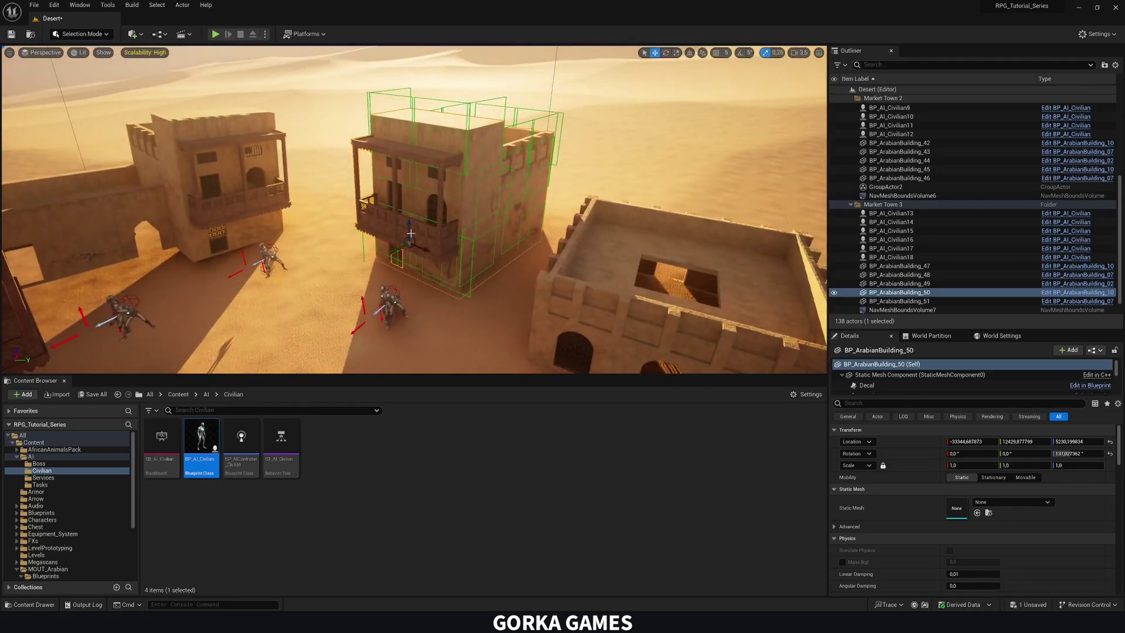
drag(407, 229, 408, 224)
Step: Fit the two walled buildings, BP_ArabianBuilding_51 and BP_ArabianBuilding_48, to the sloping sand, rotating the first
click(235, 176)
right_drag(234, 176, 141, 179)
key(e)
drag(371, 198, 431, 201)
right_drag(432, 201, 328, 196)
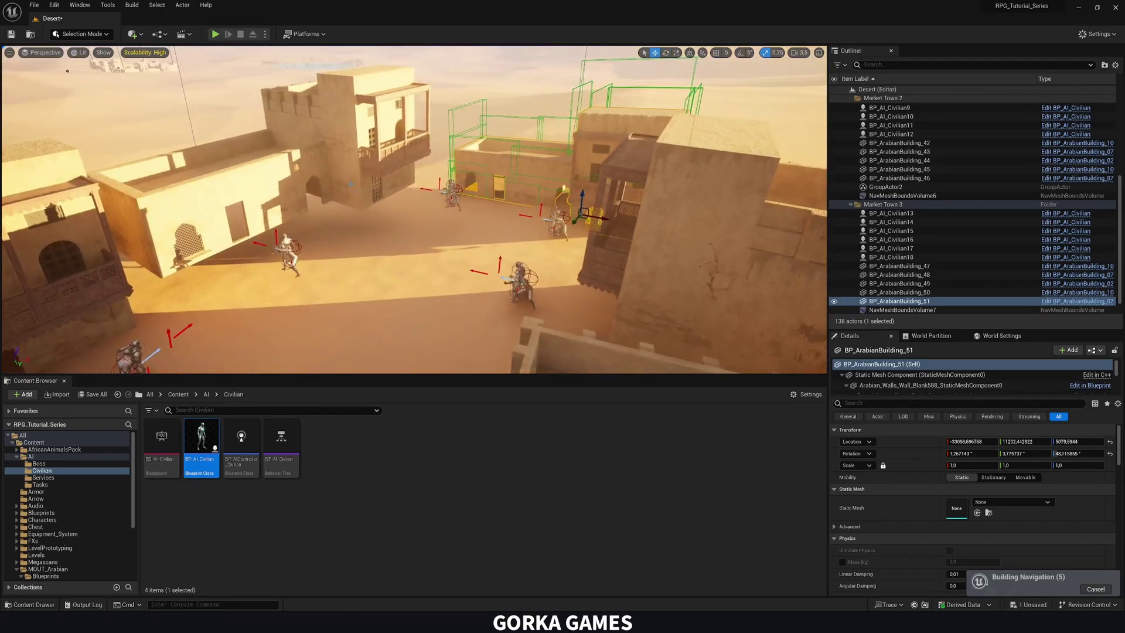
click(327, 196)
drag(331, 180, 338, 226)
right_drag(338, 225, 302, 220)
scroll(973, 252, down, 1)
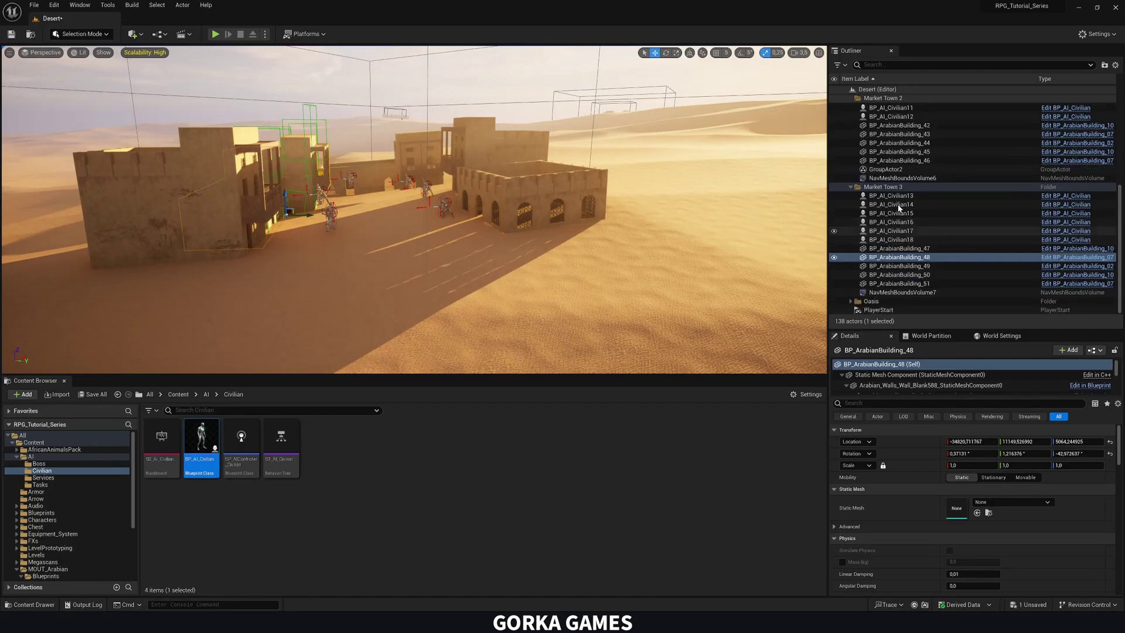
Step: Select the six Market Town 3 civilians and check their placement on the courtyard ground
click(890, 196)
shift+click(906, 240)
key(f)
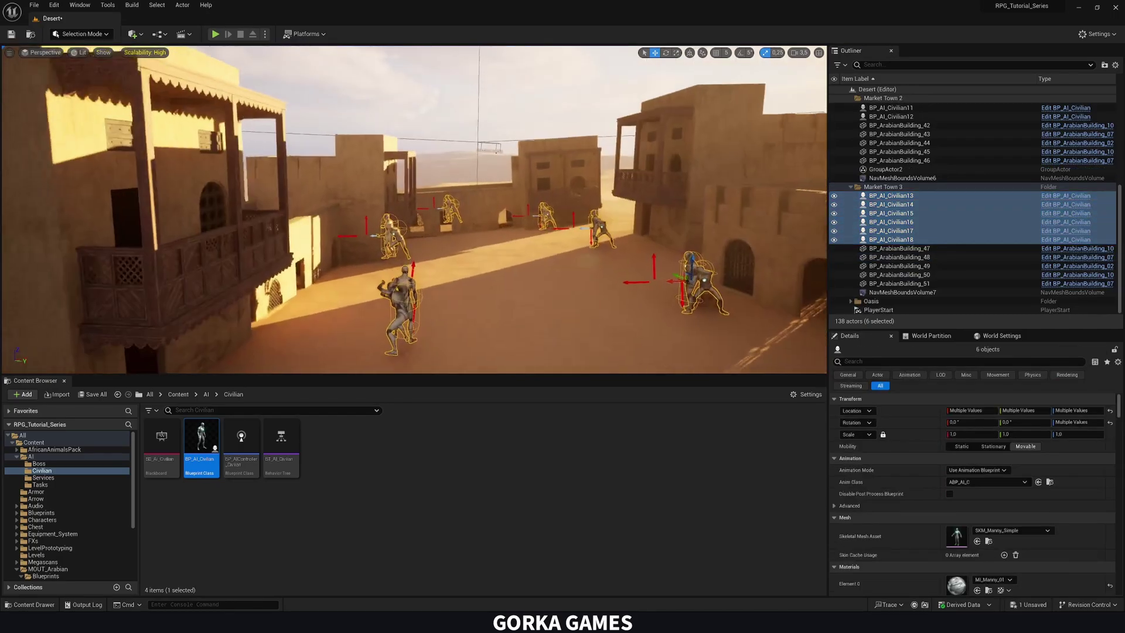
key(s)
right_drag(534, 255, 586, 290)
Step: Check the navigation preview inside the Market Town 3 nav mesh volume, hide the preview, and save the level
double_click(902, 293)
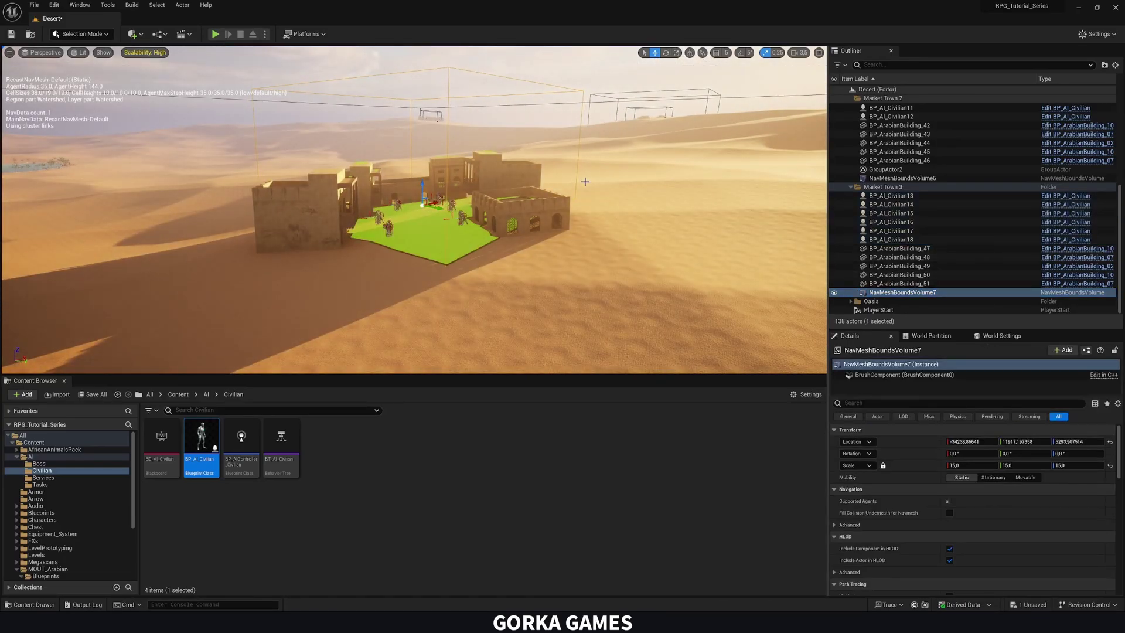
key(e)
right_drag(573, 183, 567, 232)
key(w)
key(p)
key(ctrl+s)
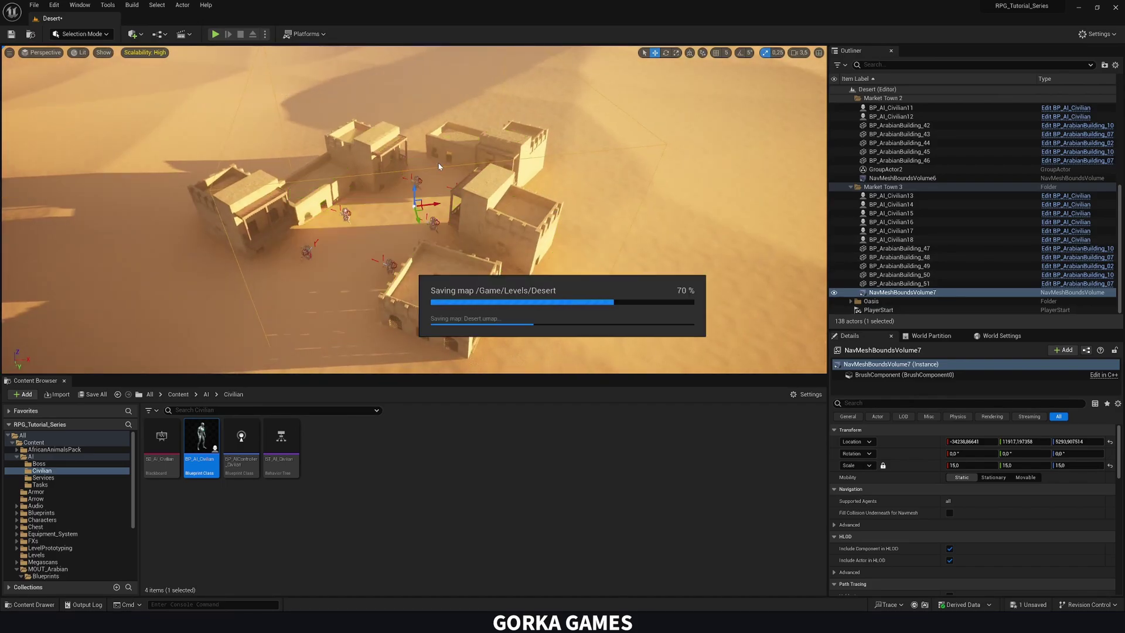
Step: In Foliage mode, paint the five banana plant foliage types around the outside of the Market Town 3 buildings
click(82, 34)
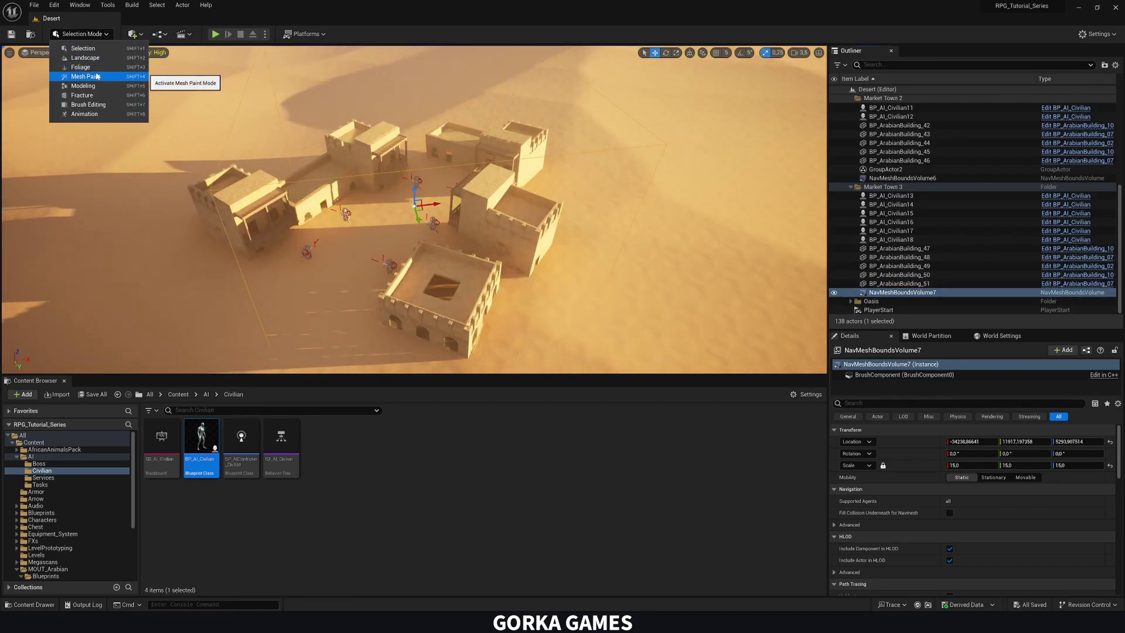
click(85, 76)
click(88, 34)
click(82, 65)
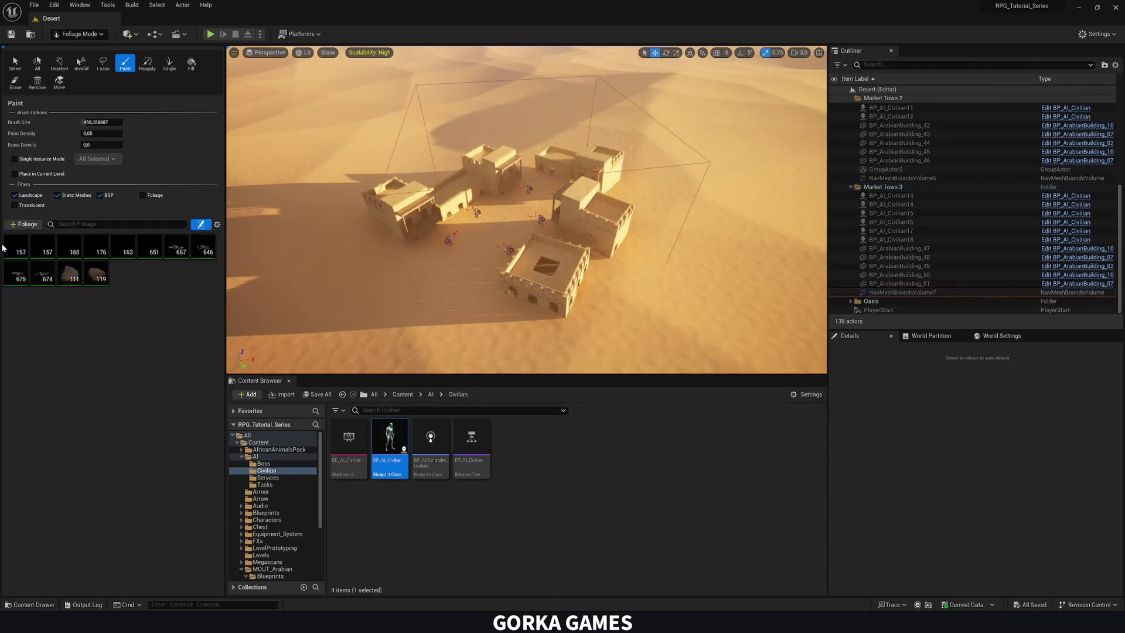
click(8, 254)
shift+click(122, 246)
right_drag(428, 219, 353, 210)
mouse_move(353, 212)
mouse_down()
mouse_move(347, 237)
mouse_move(403, 278)
mouse_move(561, 306)
mouse_move(662, 287)
mouse_move(642, 135)
mouse_up()
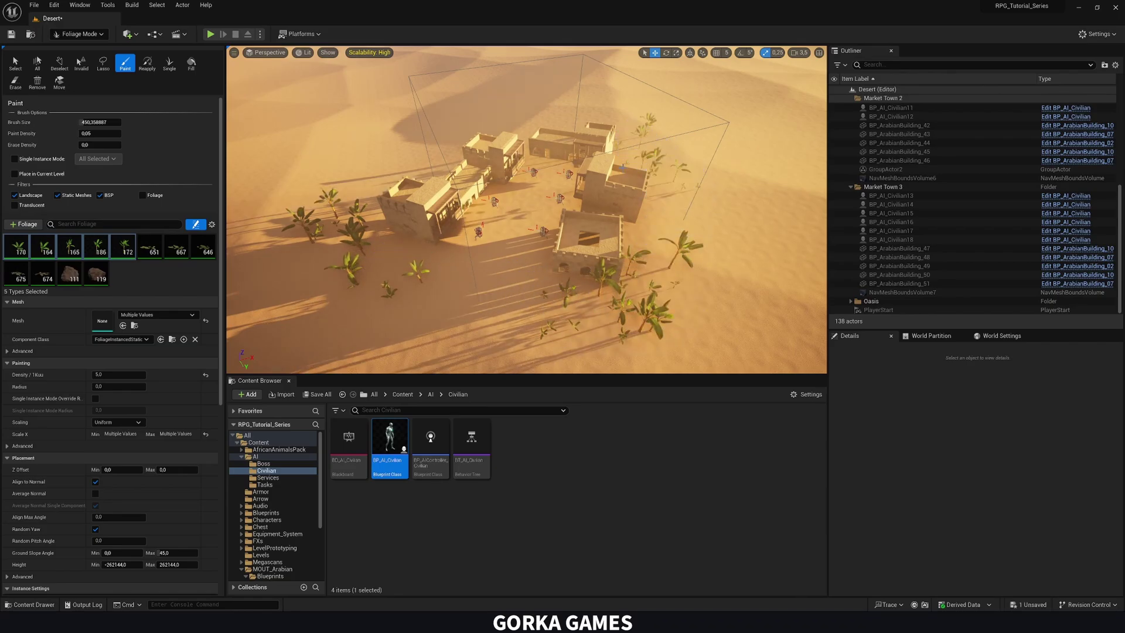
mouse_move(531, 134)
right_down()
mouse_move(530, 153)
mouse_move(515, 147)
mouse_move(519, 112)
mouse_move(540, 184)
right_up()
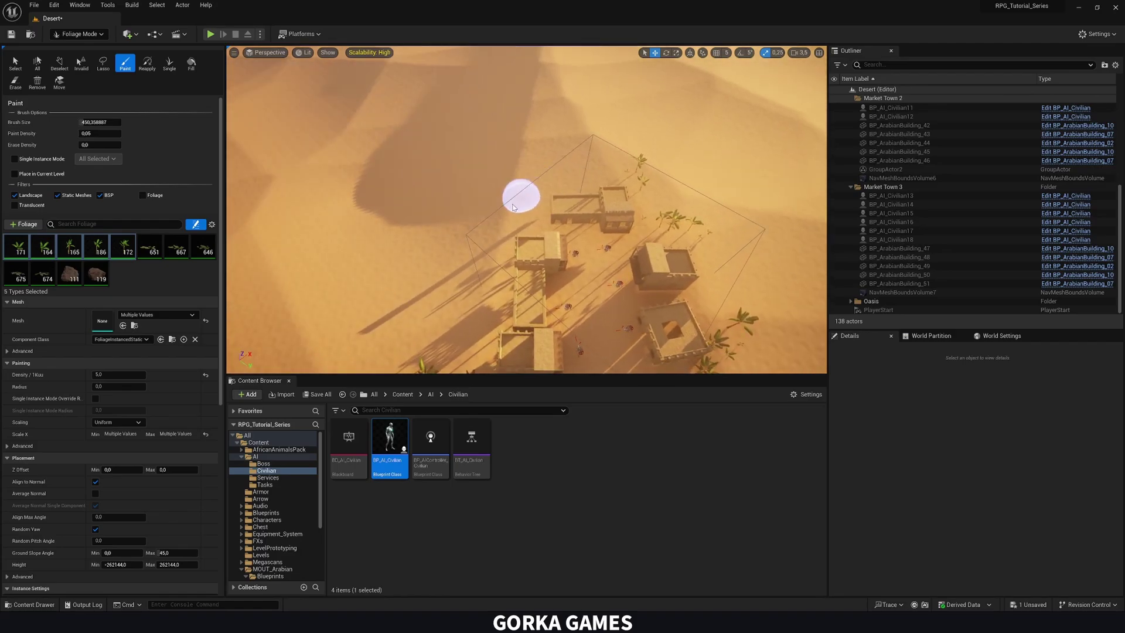
drag(514, 207, 486, 270)
right_drag(501, 251, 501, 217)
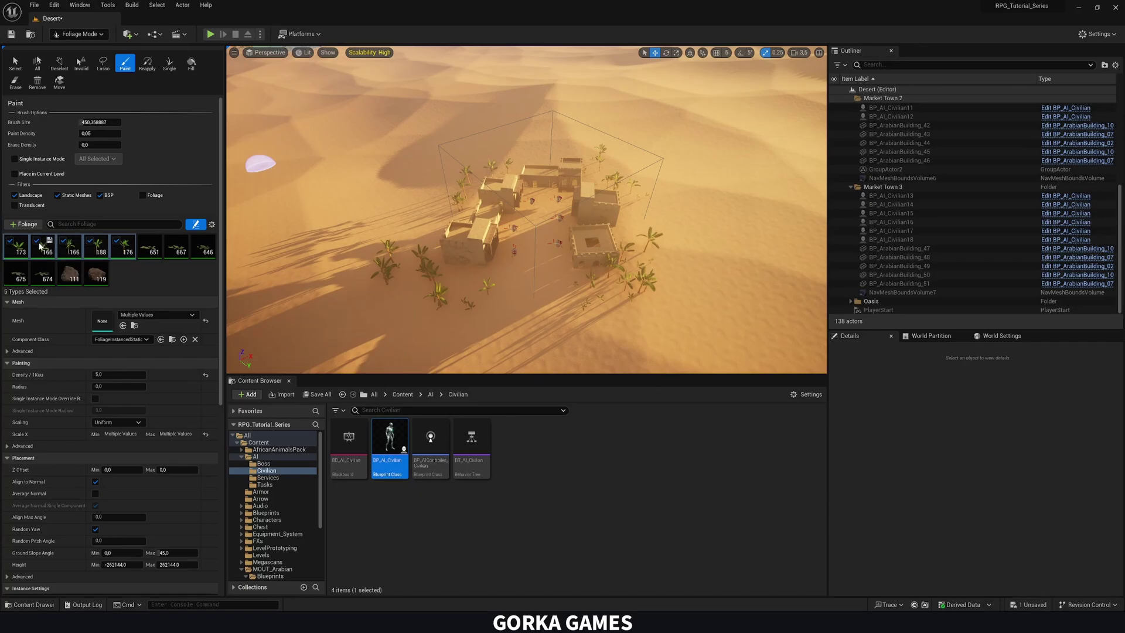
Step: Paint the five small ground plant foliage types around the Market Town 3 buildings
click(149, 256)
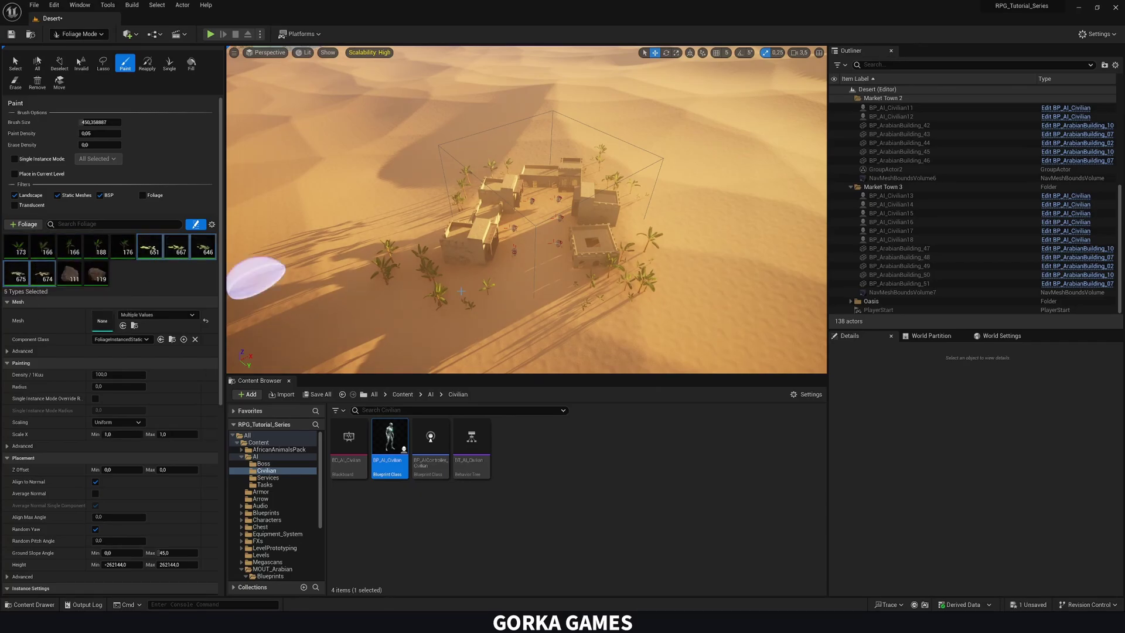
mouse_move(316, 272)
mouse_down()
mouse_move(389, 263)
mouse_move(482, 302)
mouse_move(615, 293)
mouse_move(621, 180)
mouse_move(499, 185)
mouse_move(515, 230)
mouse_move(535, 238)
mouse_move(544, 296)
mouse_move(285, 237)
mouse_up()
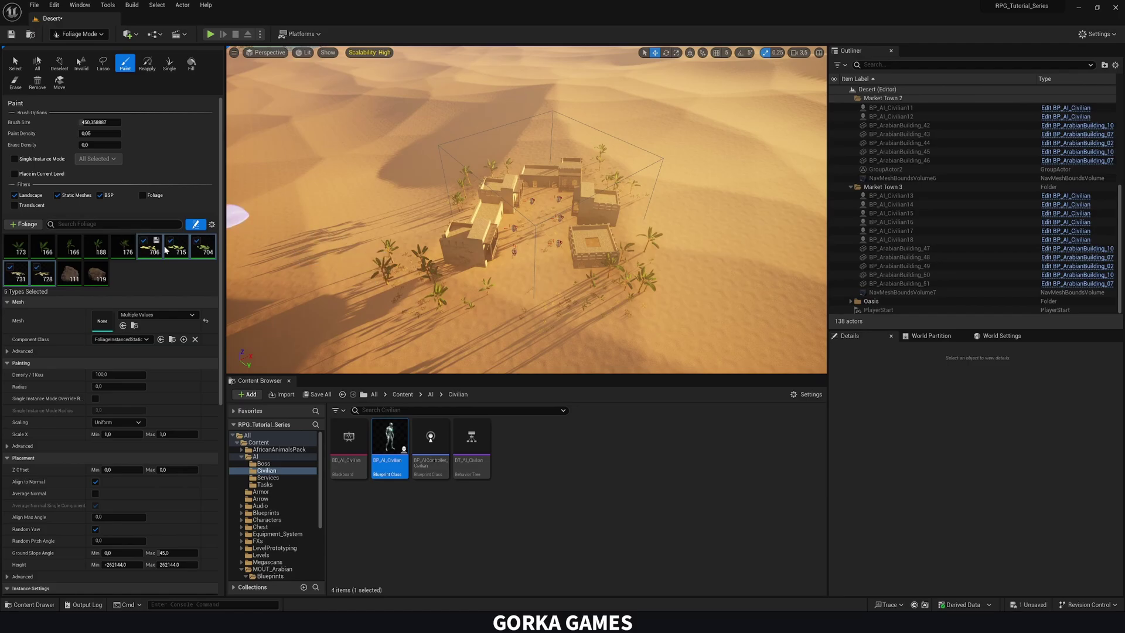
Step: Paint the two mud rock foliage types on the sand around the Market Town 3 buildings
click(76, 266)
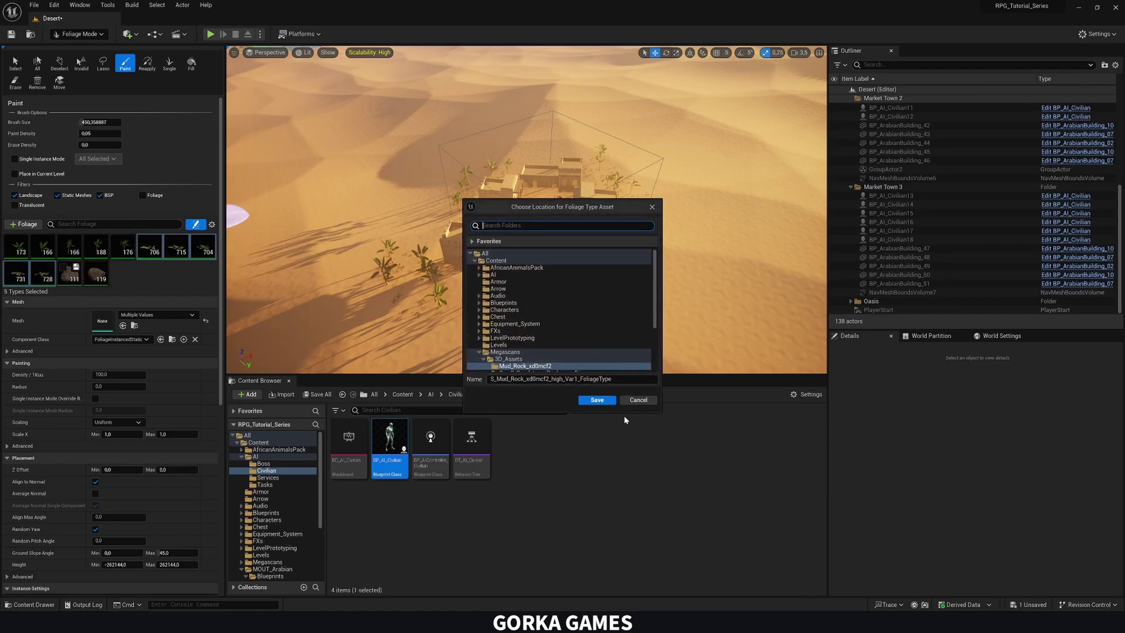
click(638, 399)
click(69, 273)
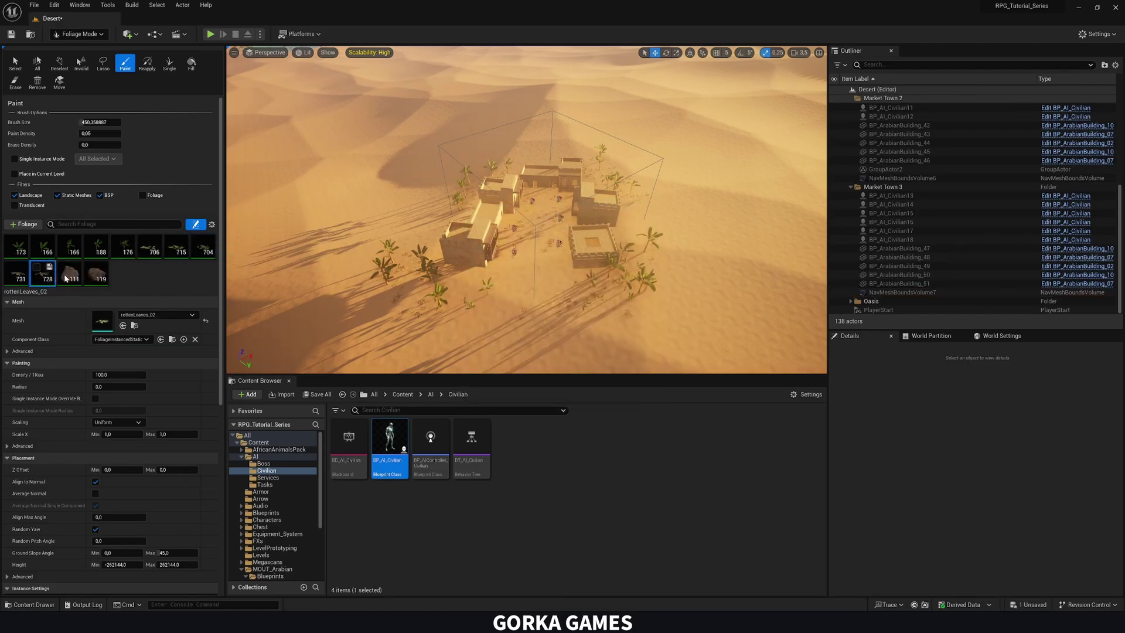
click(402, 289)
mouse_move(573, 304)
mouse_down()
mouse_move(627, 289)
mouse_move(613, 174)
mouse_up()
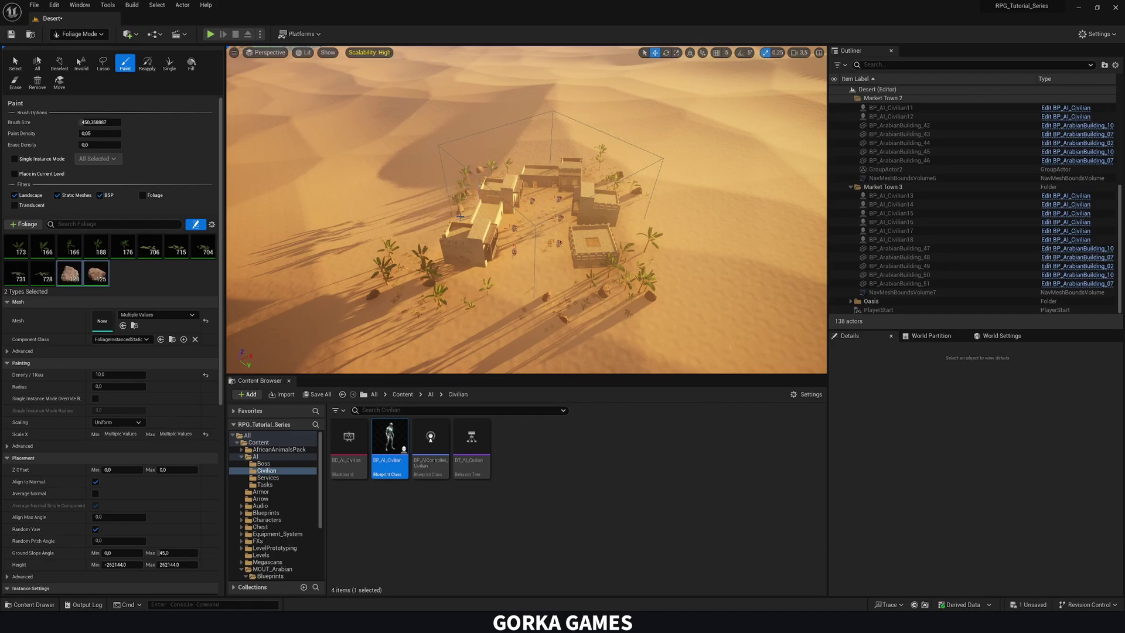
Step: Select the five banana plant foliage types again and paint one more plant at the open front side of Market Town 3
click(73, 34)
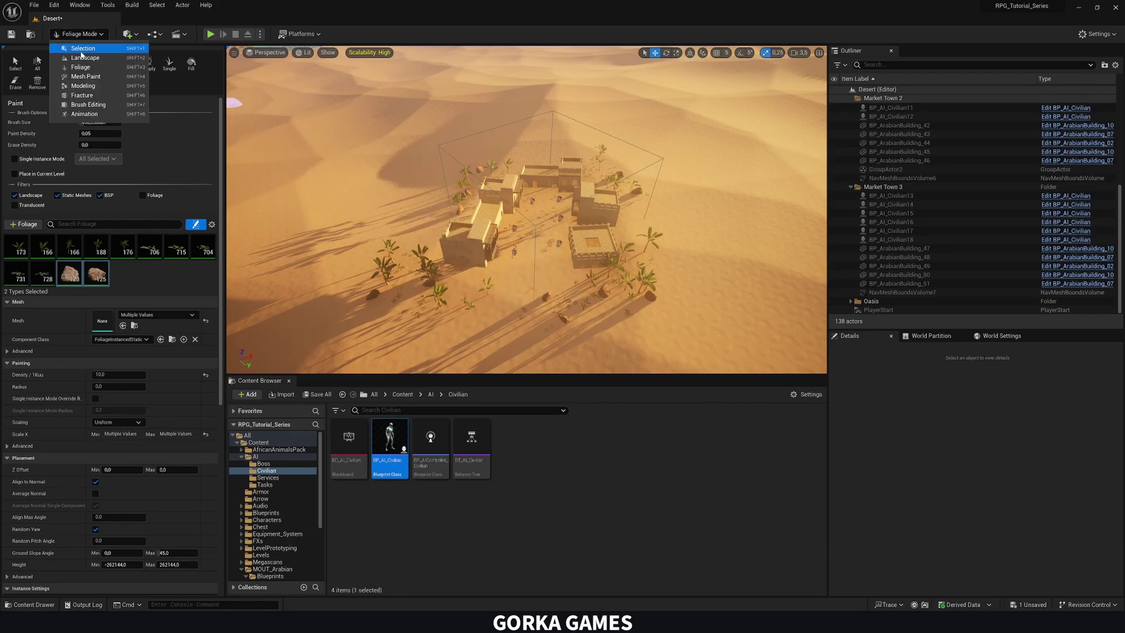
click(64, 267)
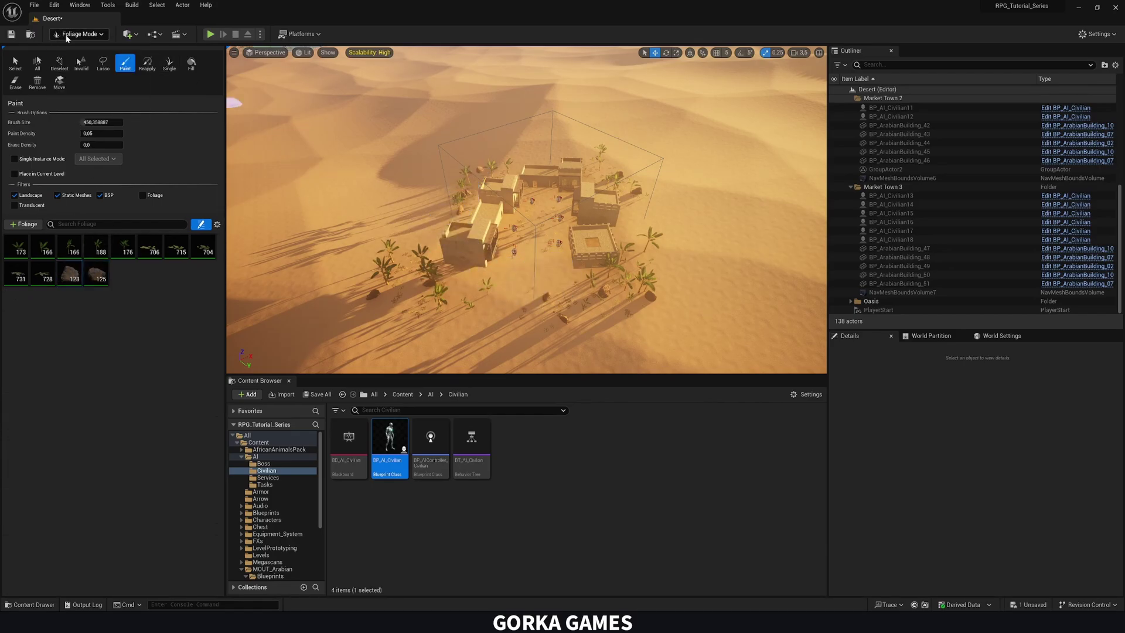
click(66, 36)
click(17, 246)
shift+click(119, 245)
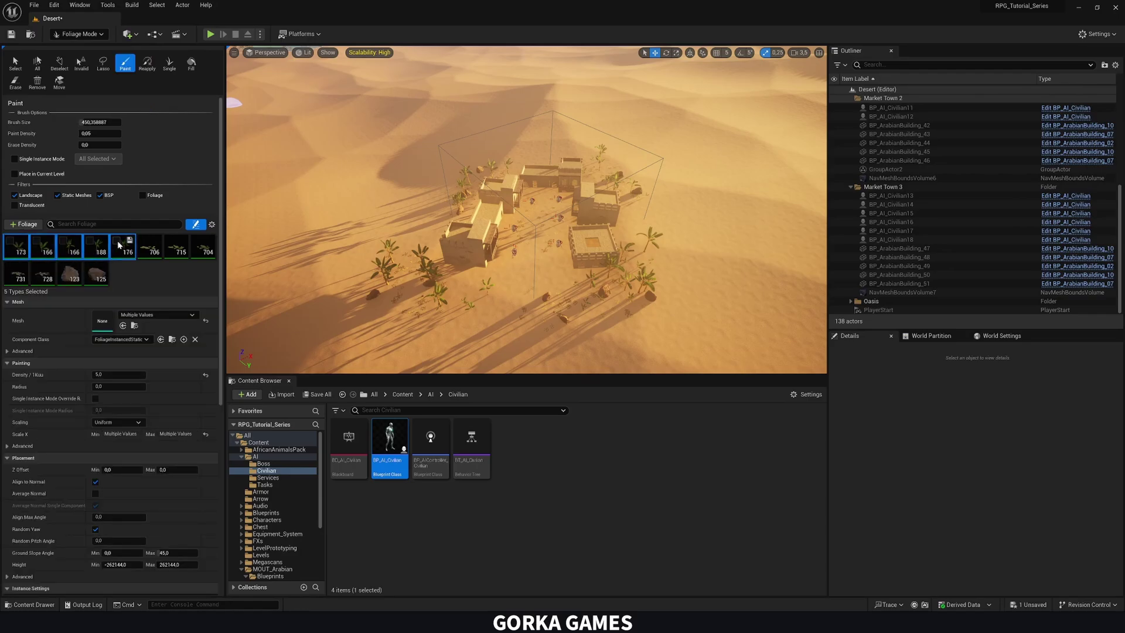
click(532, 288)
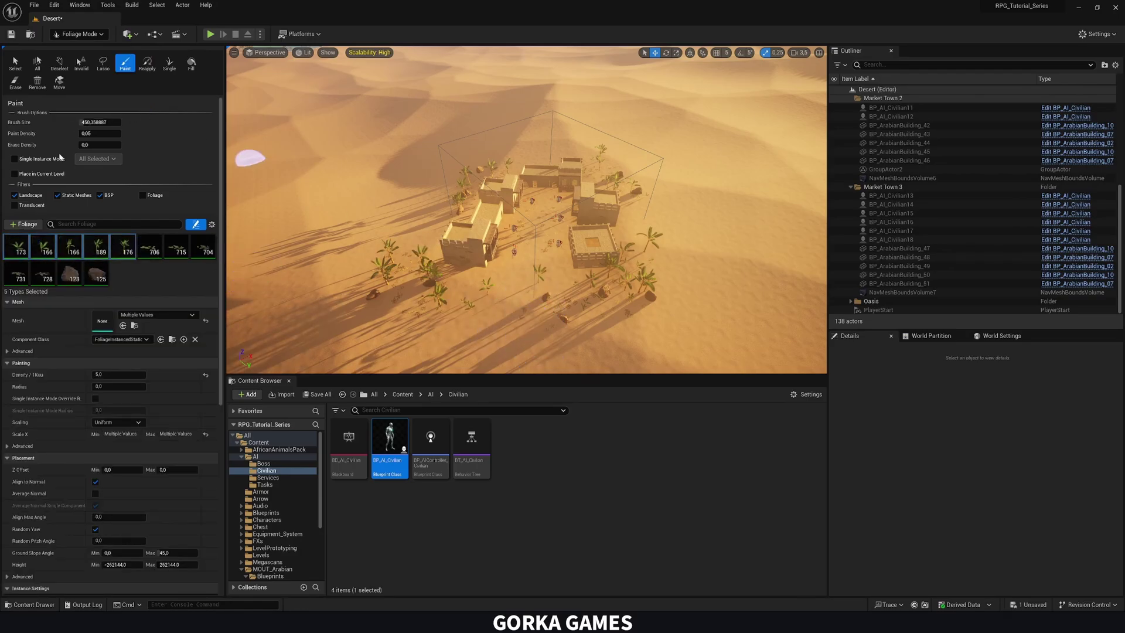
Step: Leave Foliage mode for Selection mode and save the Desert level
click(82, 34)
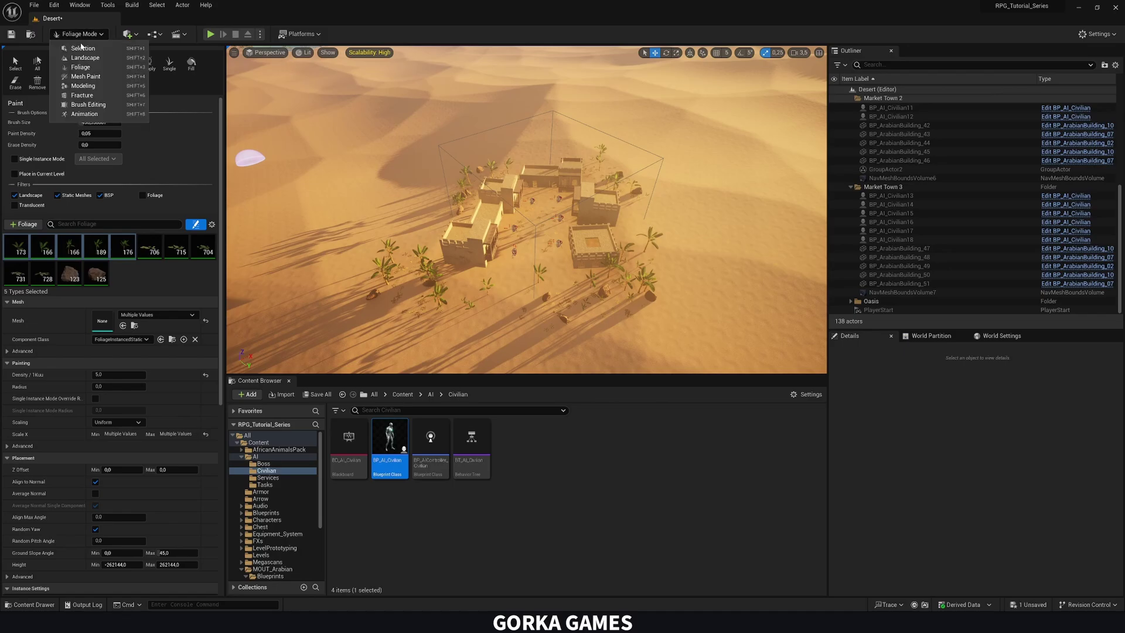
click(76, 49)
right_drag(468, 169, 510, 170)
key(ctrl+s)
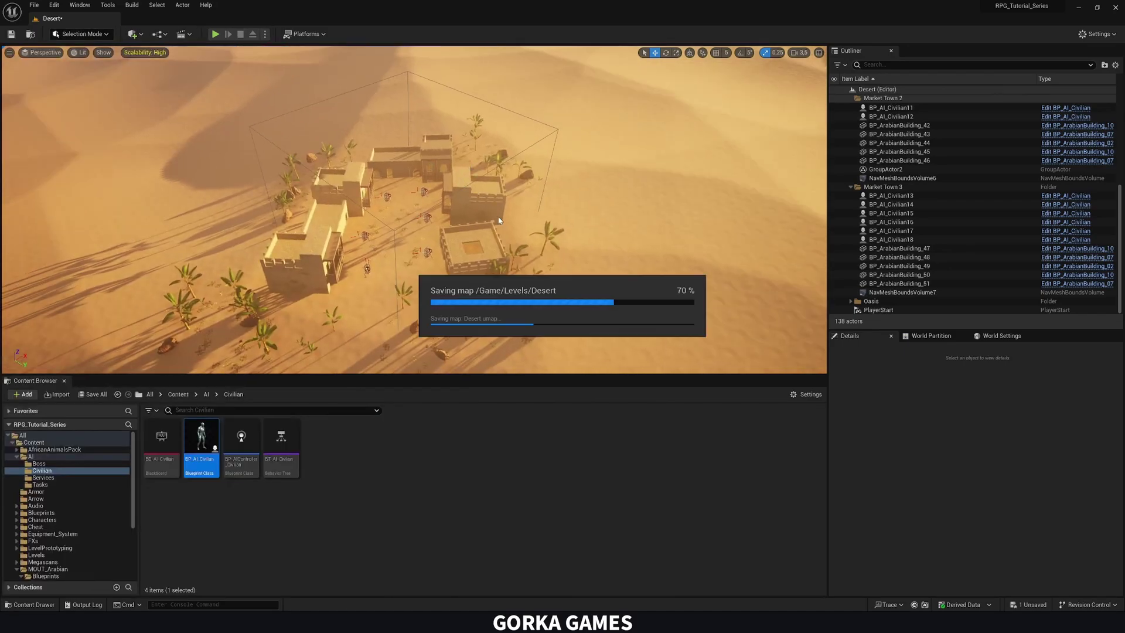
Step: Play the level from the ground outside Market Town 3, run the character into the town to check the civilians, and stop the play session
right_drag(498, 220, 337, 345)
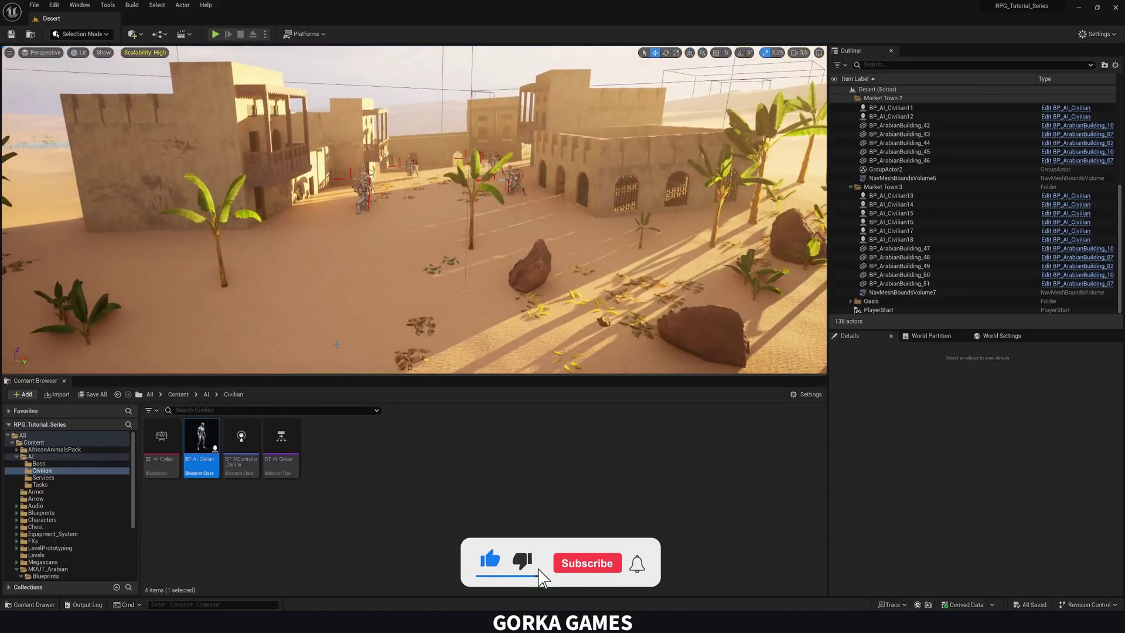
right_click(336, 344)
click(385, 304)
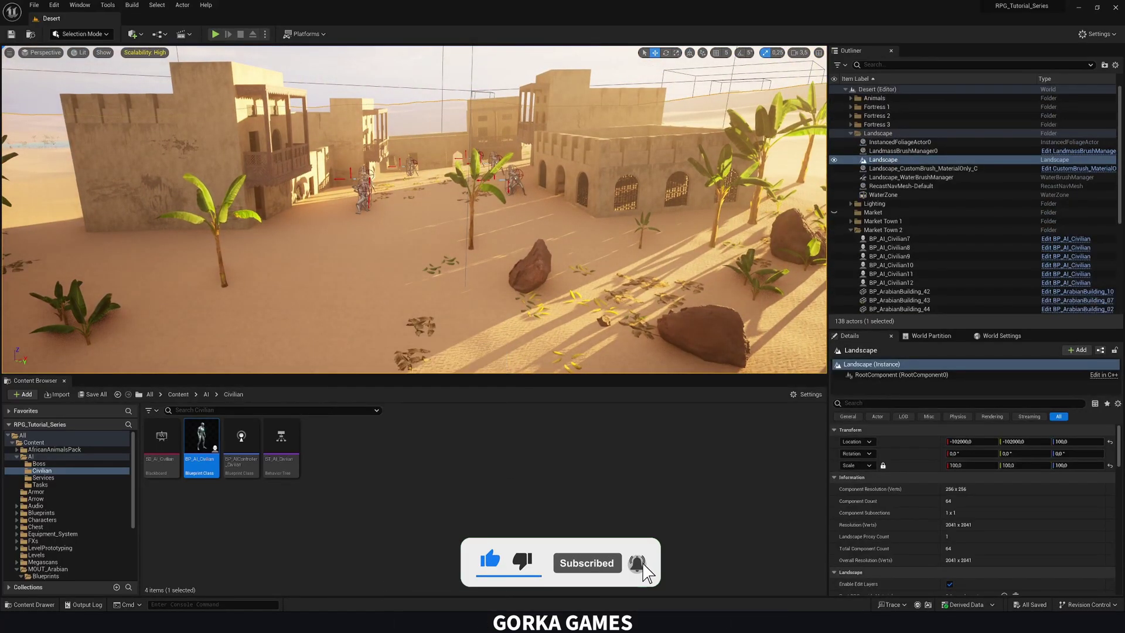
key(alt+p)
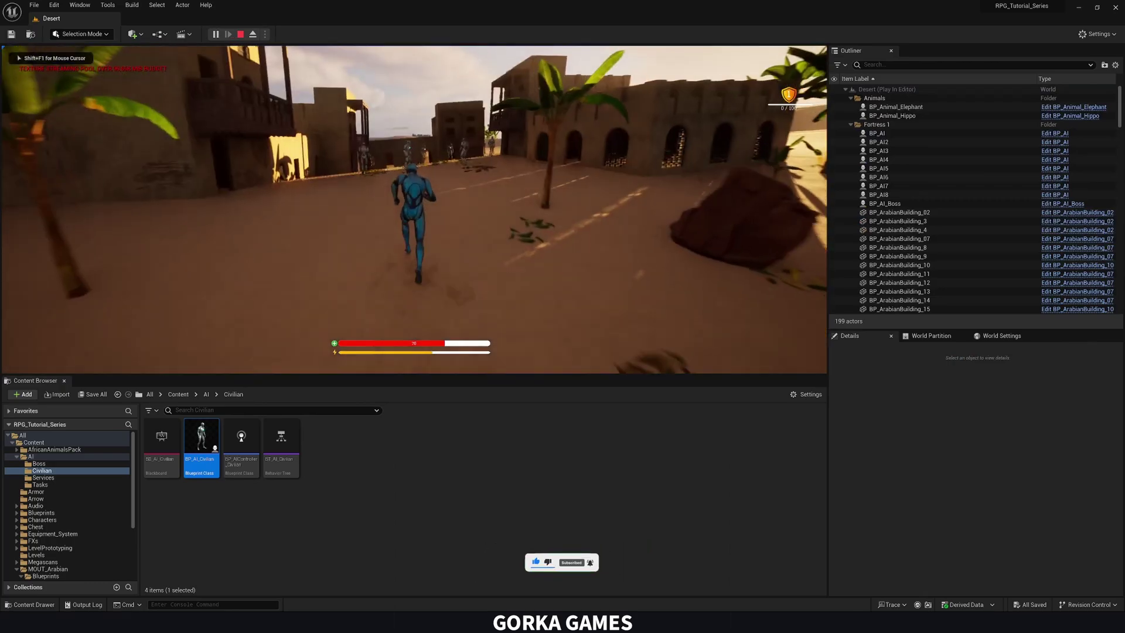
key(w)
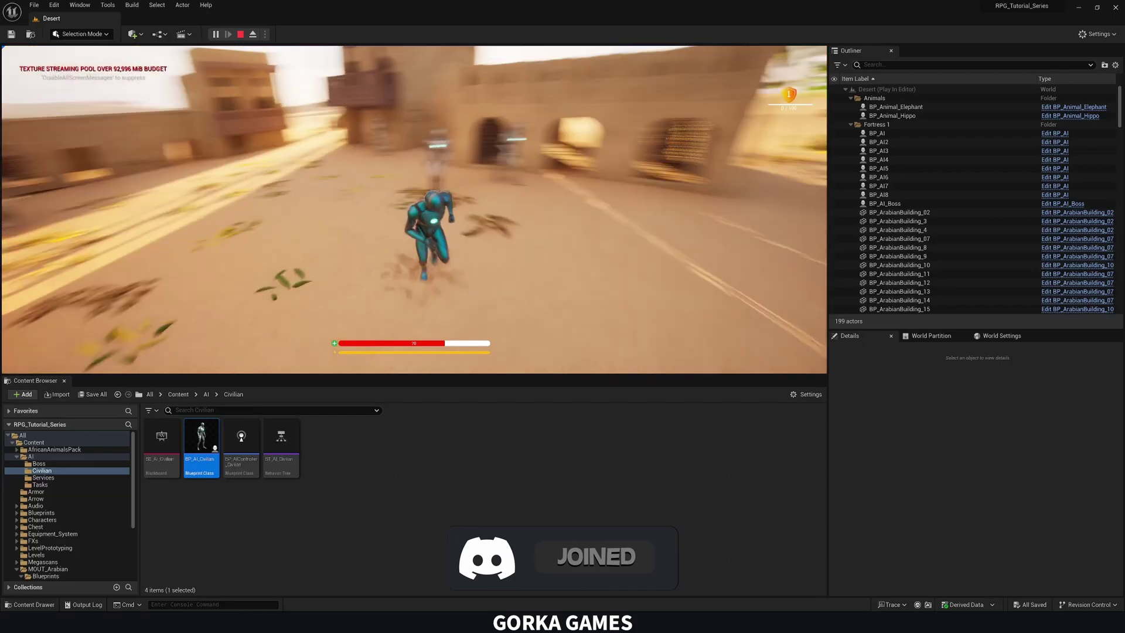
key(Escape)
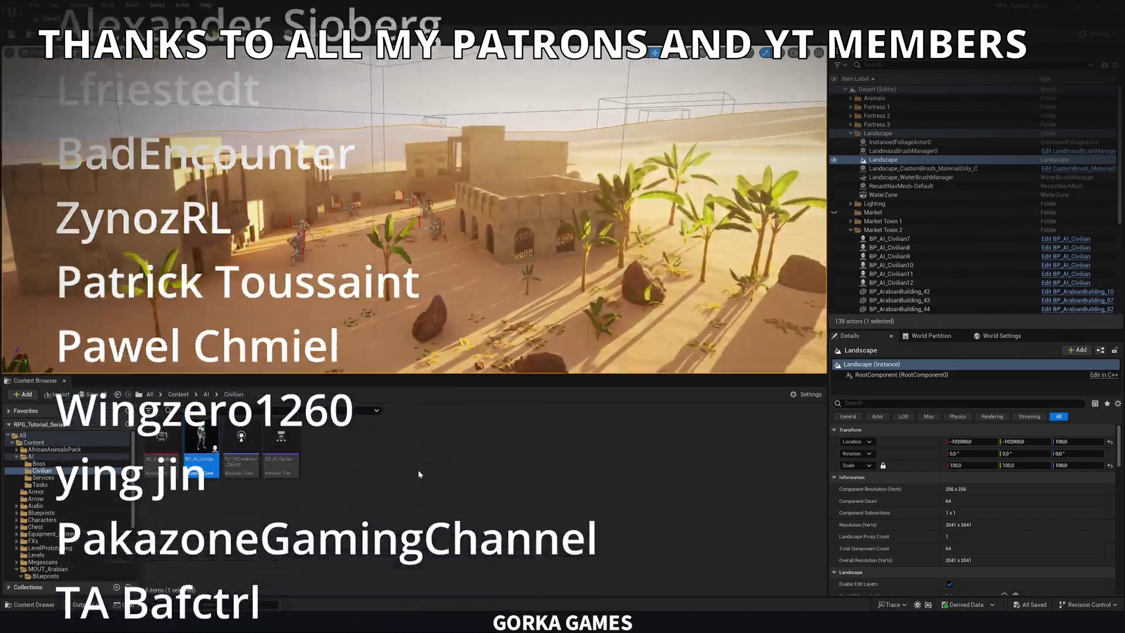
Step: Return the asset browser to the top-level Content folder and look over the finished town
click(178, 395)
right_drag(413, 235, 448, 226)
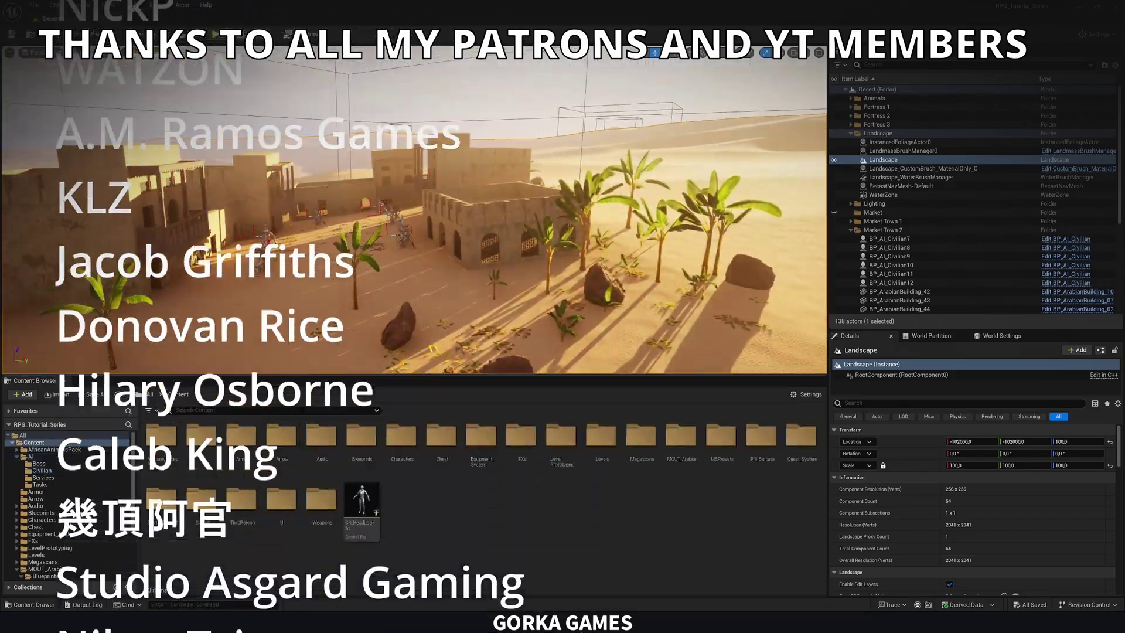